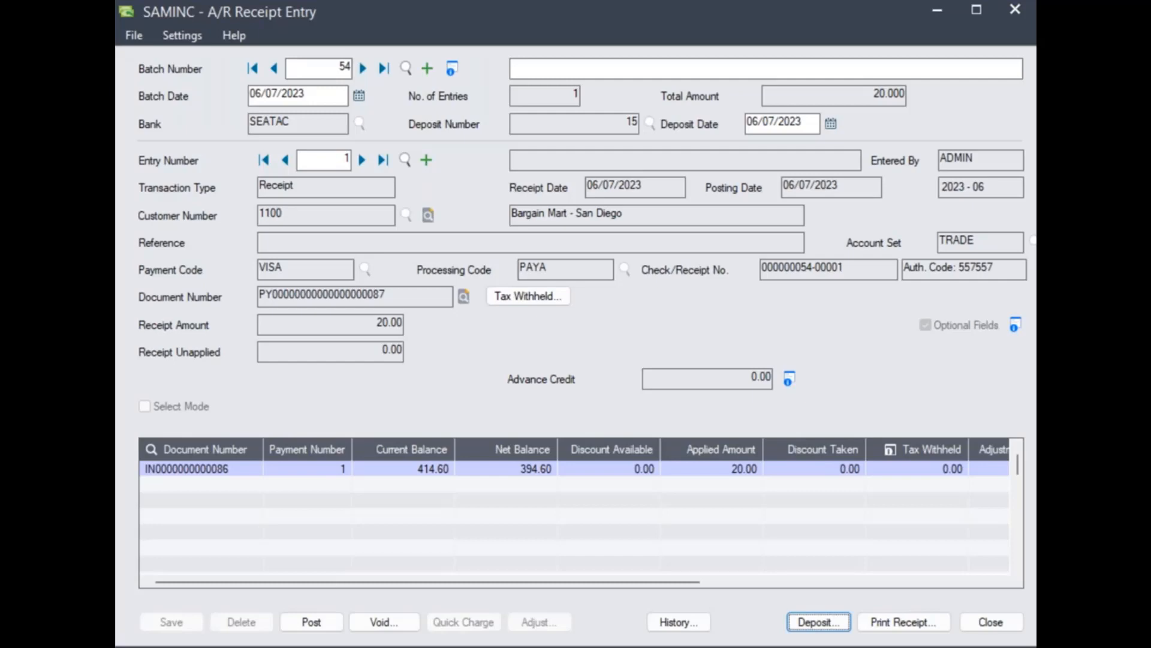
Close the completed receipt and open a new A/R Receipt Entry from A/R Transactions.
click(1019, 12)
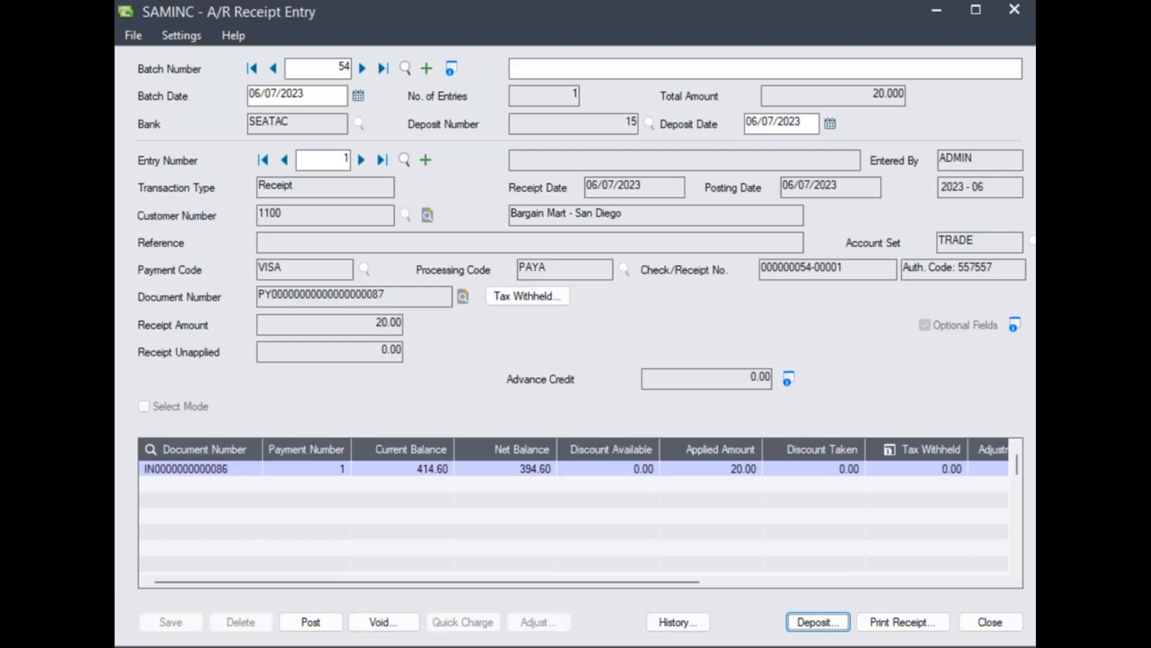
click(1015, 9)
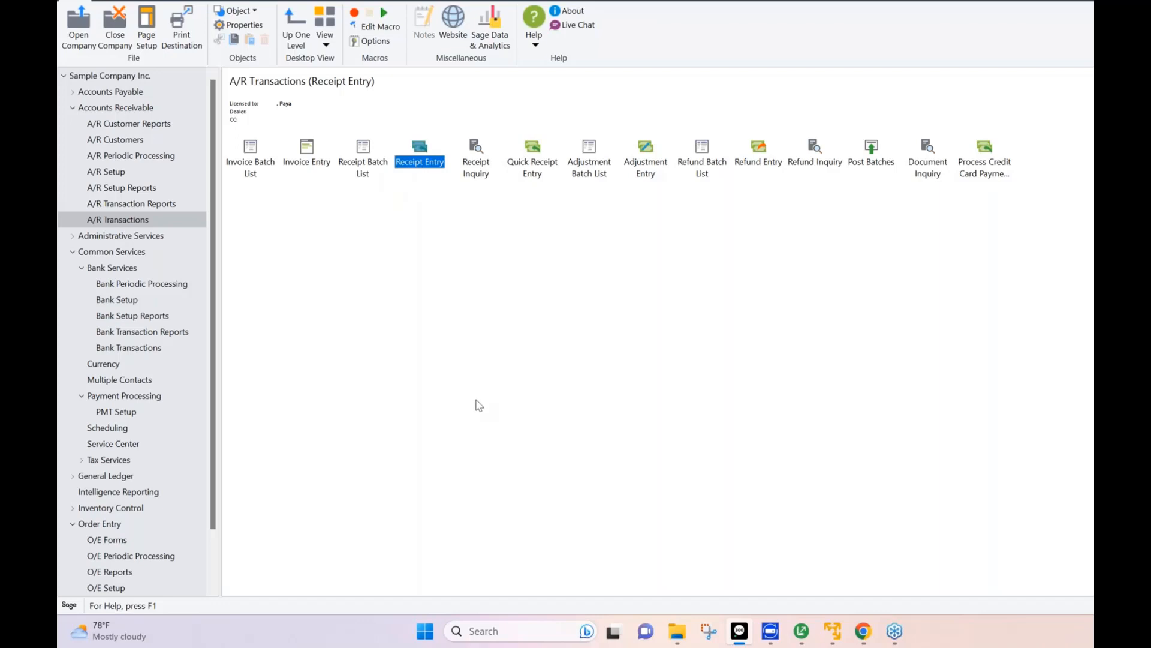
double_click(418, 162)
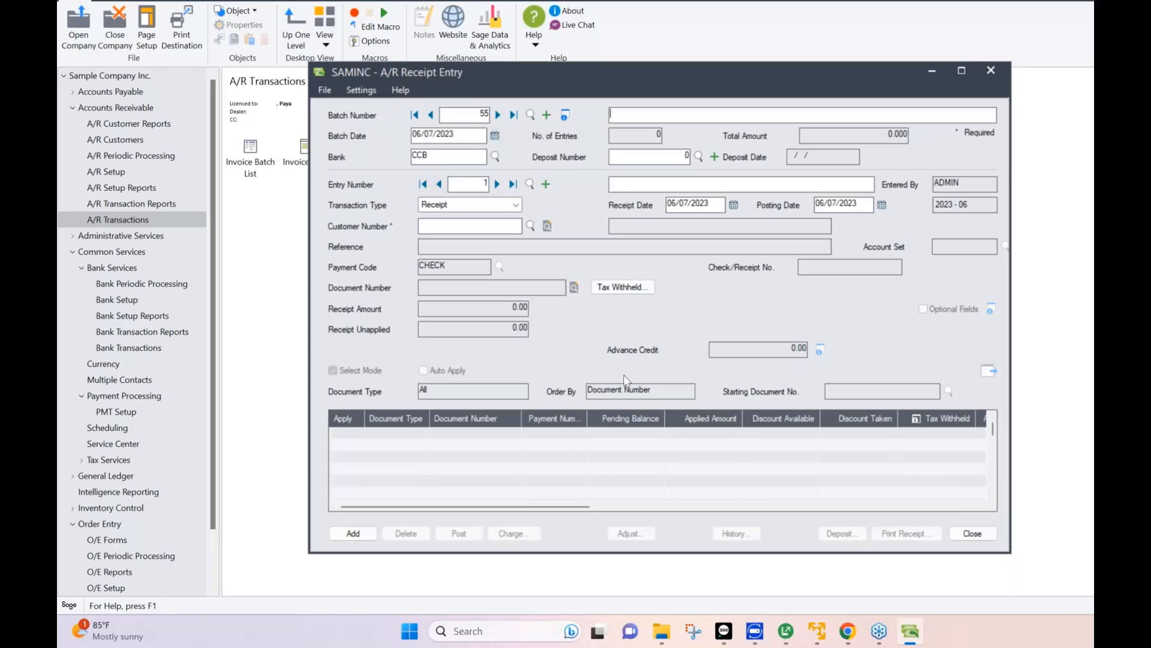
Set the receipt batch's bank to SEATAC and select the first listed customer in group RTL.
click(495, 156)
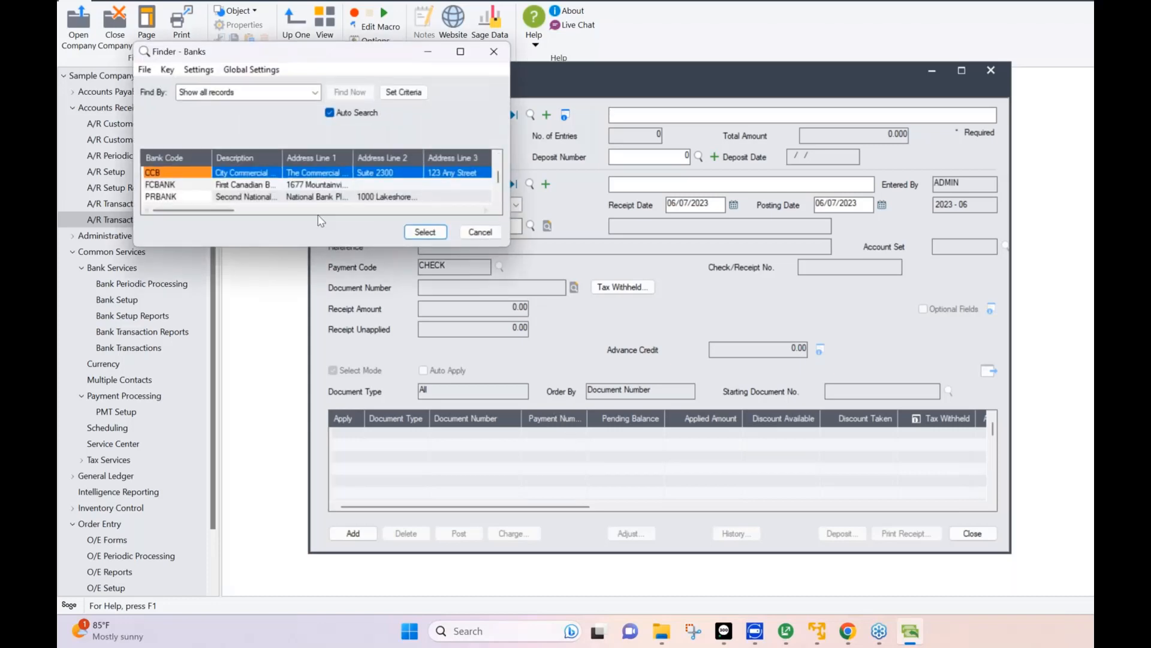
click(497, 200)
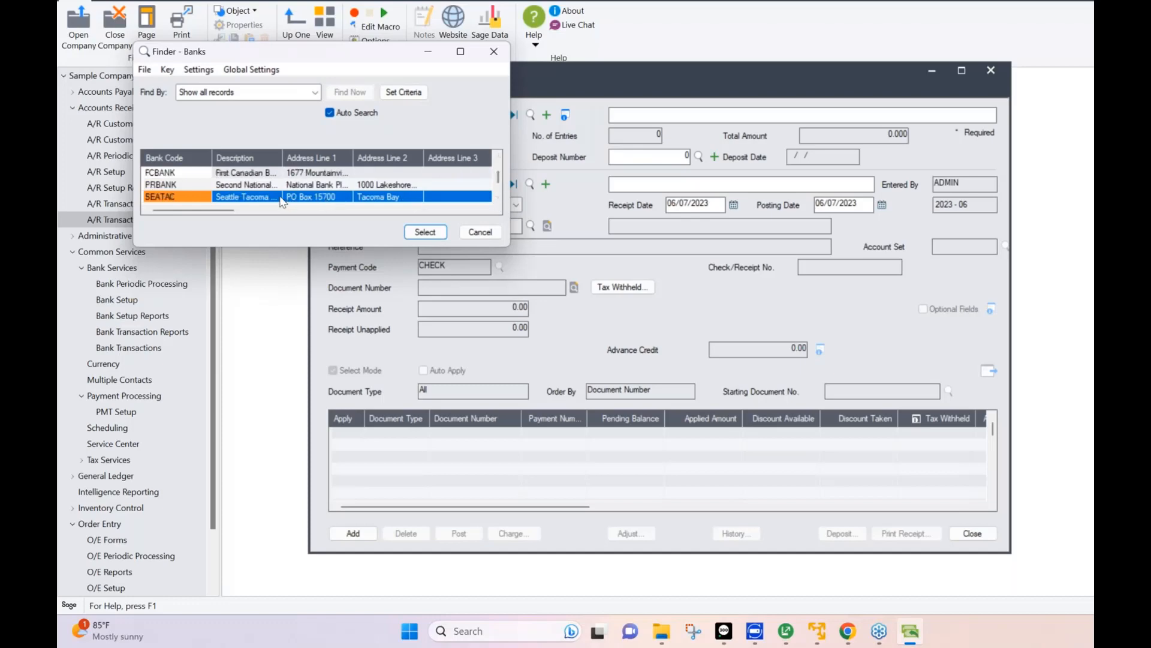
click(287, 199)
click(424, 232)
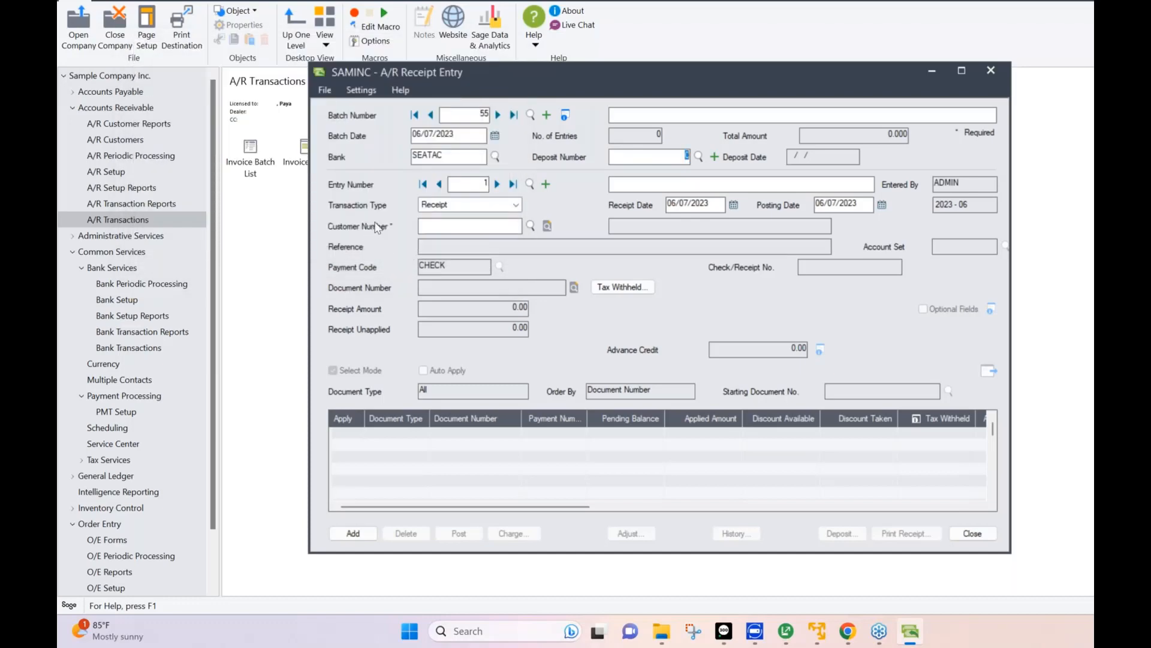
click(530, 226)
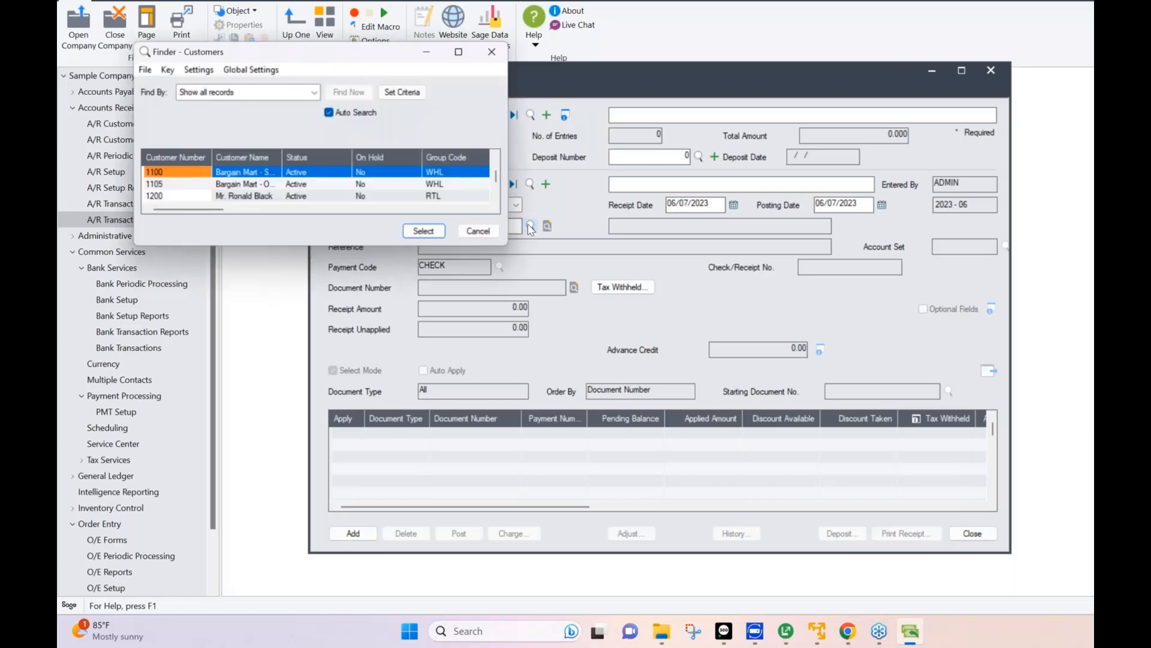
click(250, 198)
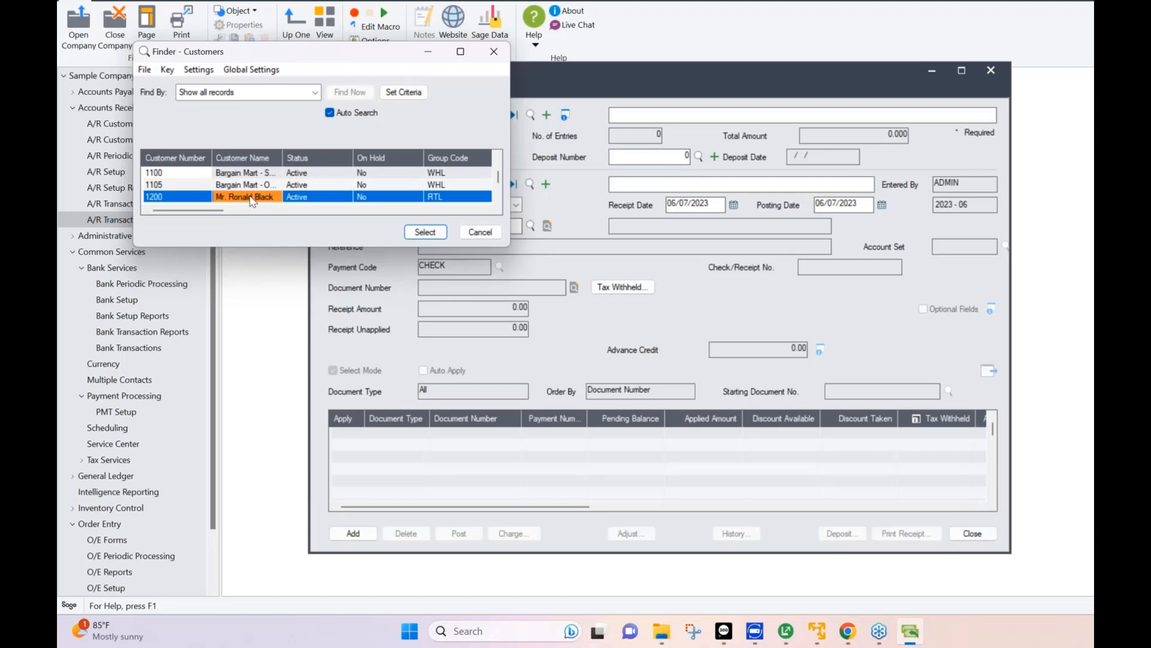
click(425, 232)
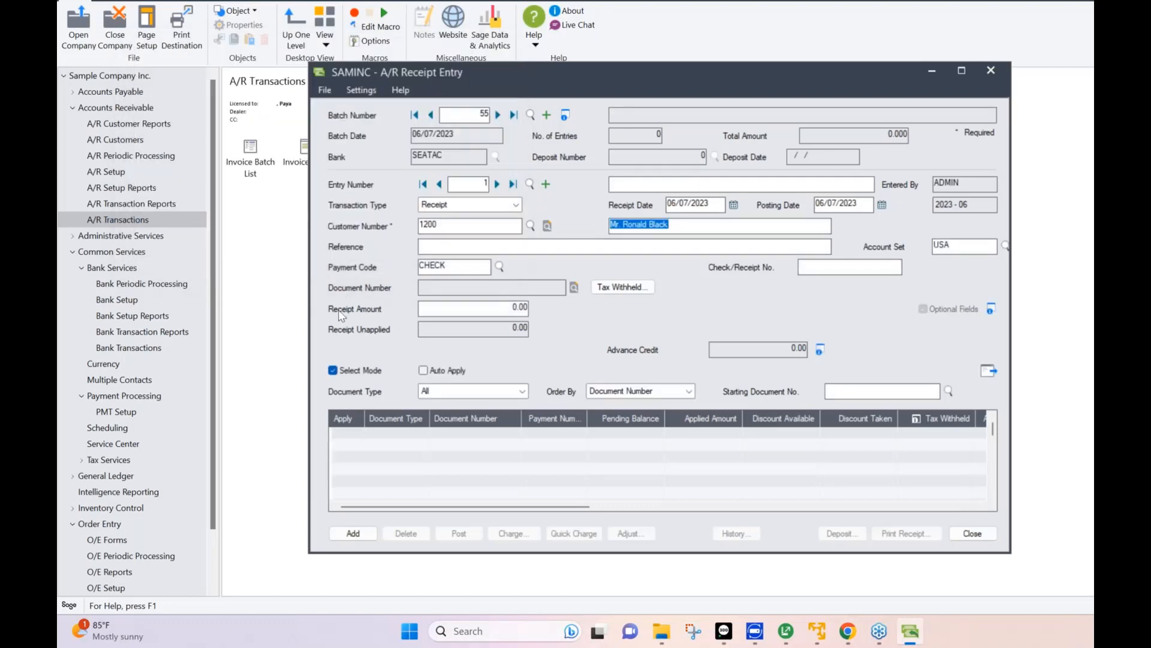
Set the receipt's payment code to VISA and its receipt amount to 20.00.
click(499, 267)
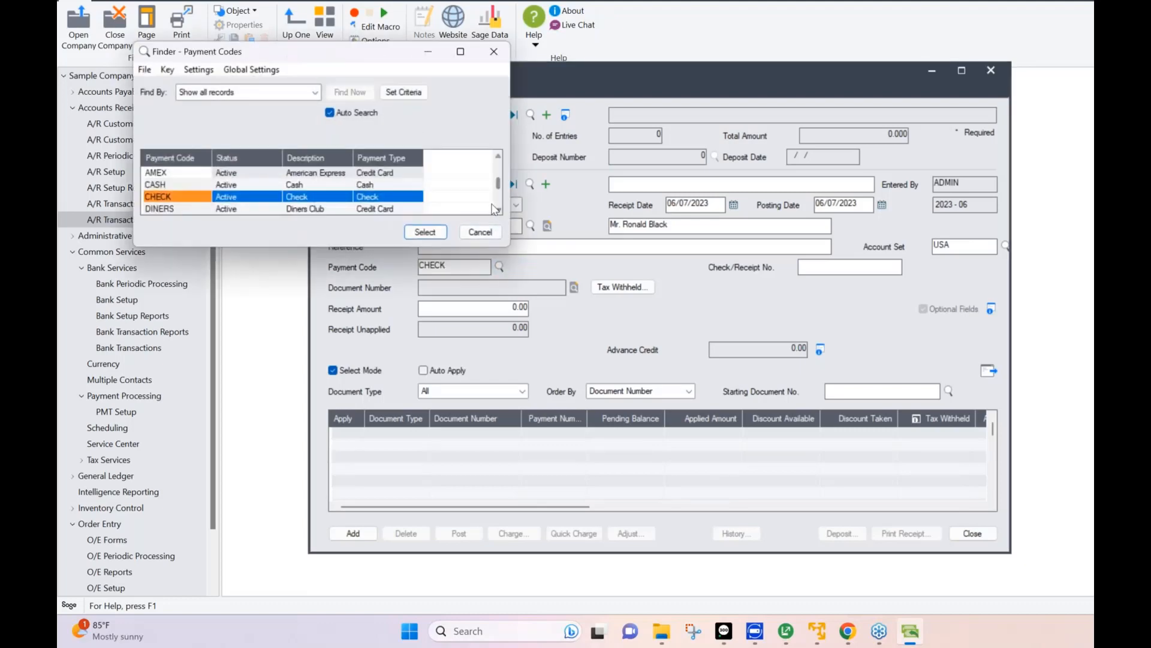
click(497, 210)
click(498, 211)
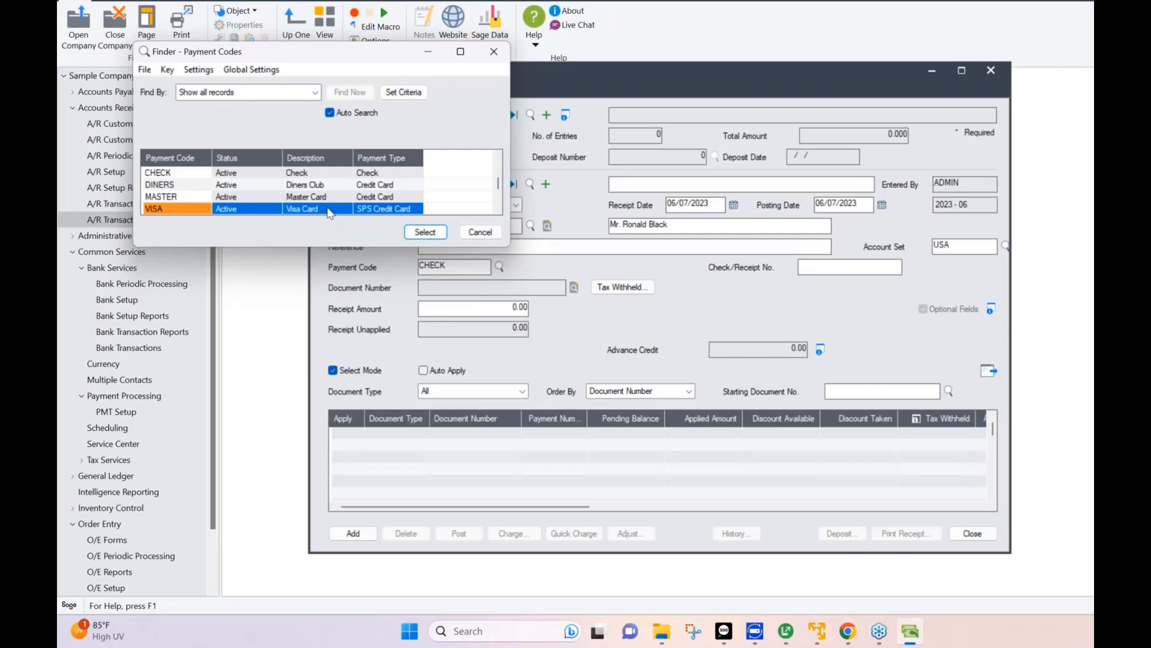
click(425, 232)
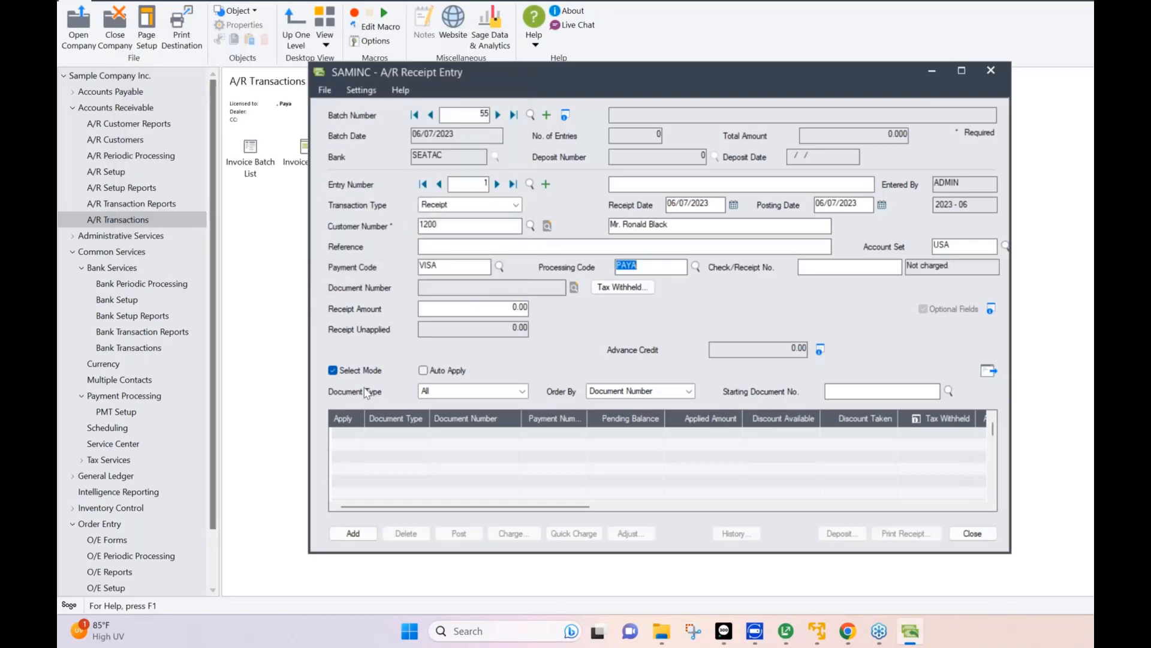
click(490, 309)
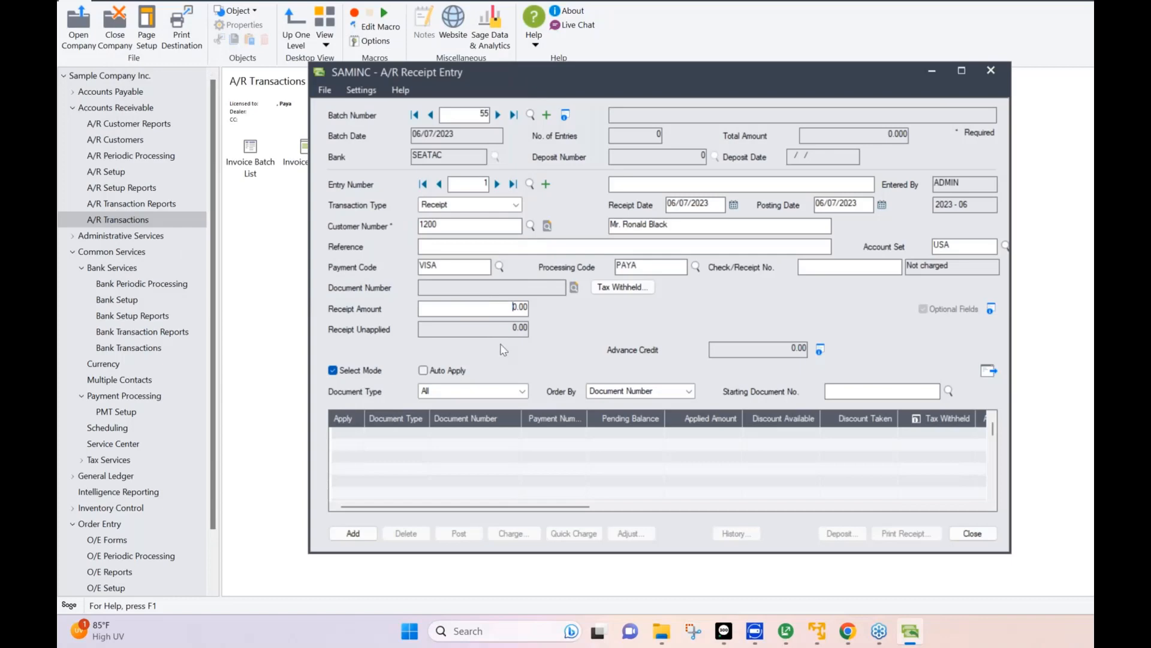
text(20.00)
Load the customer's open documents, apply 20.00 to the first listed invoice and add the receipt to the batch.
click(988, 374)
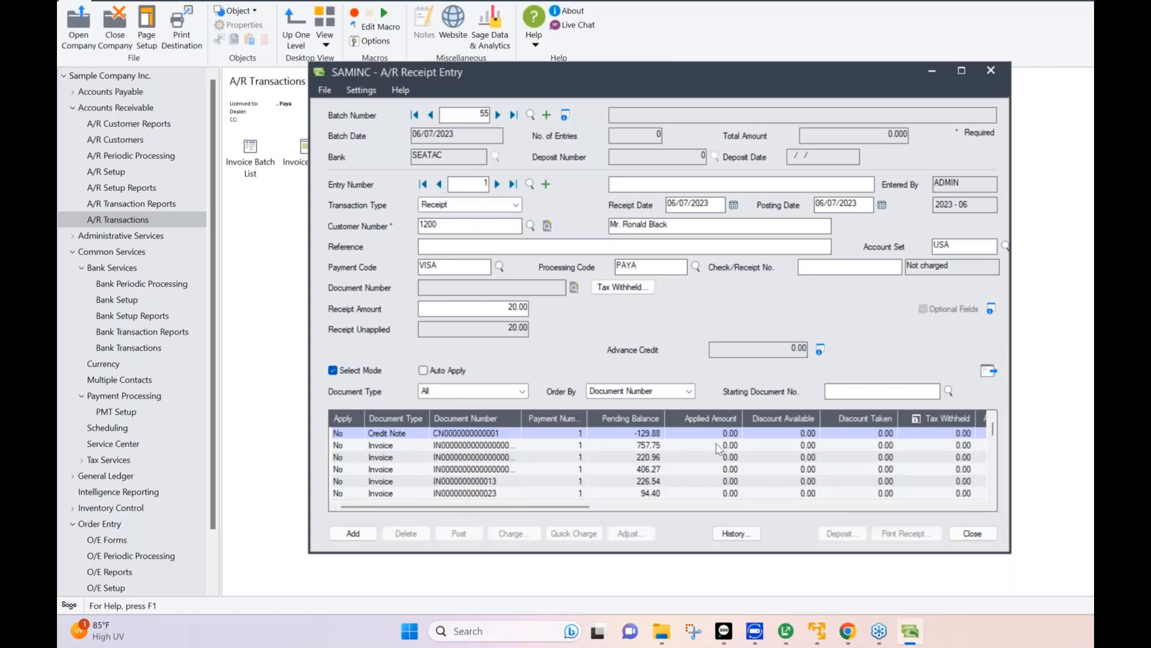
double_click(350, 446)
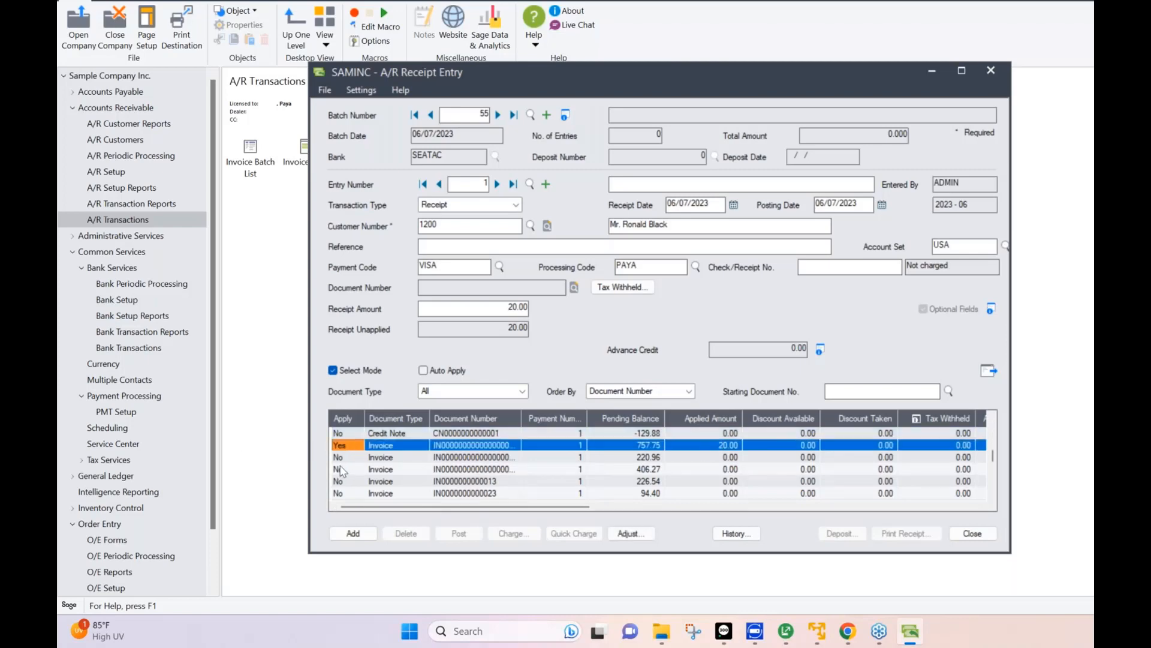
click(711, 447)
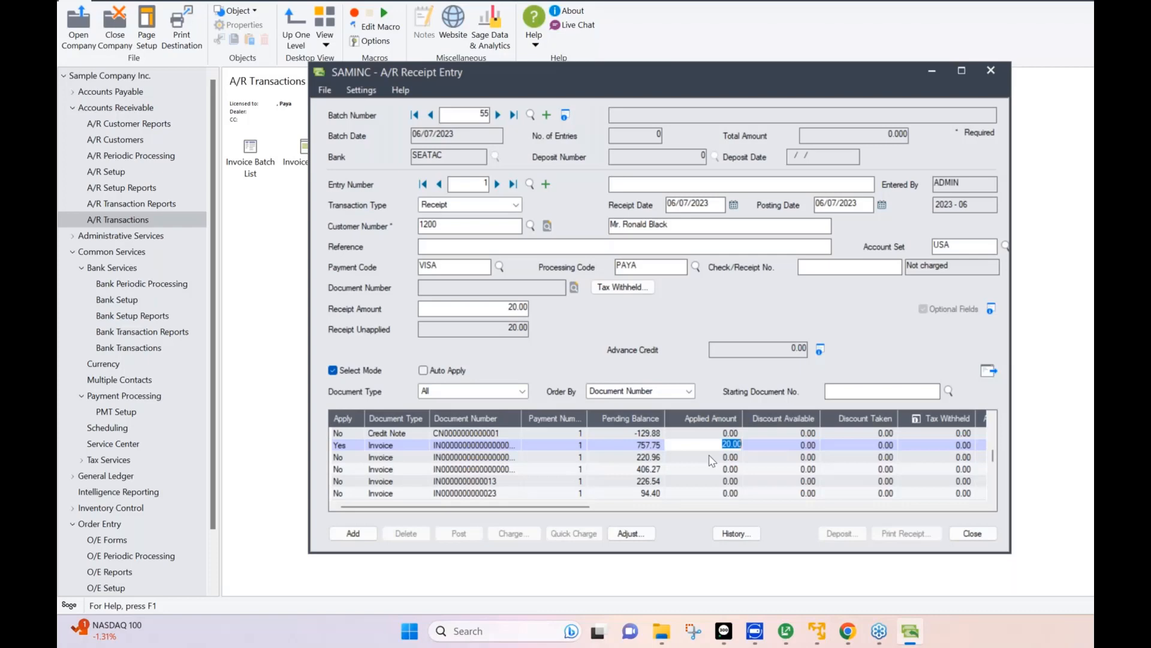
key(Tab)
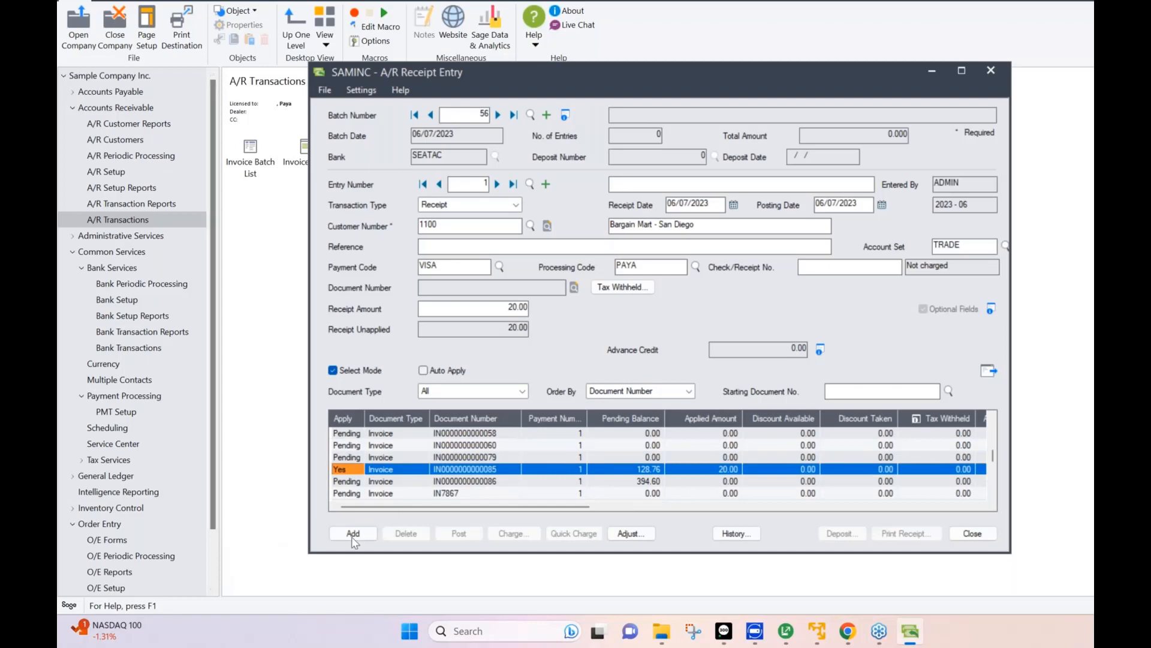
click(353, 536)
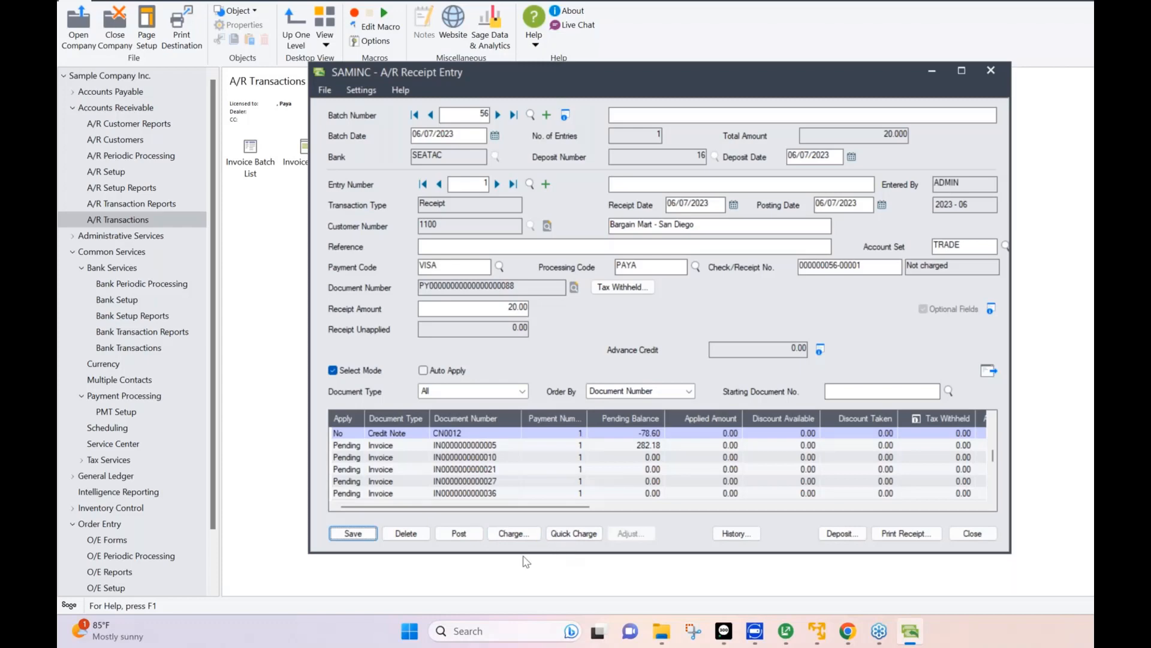
Open the credit card charge for the receipt and review the saved cards and the one-time card option.
click(511, 536)
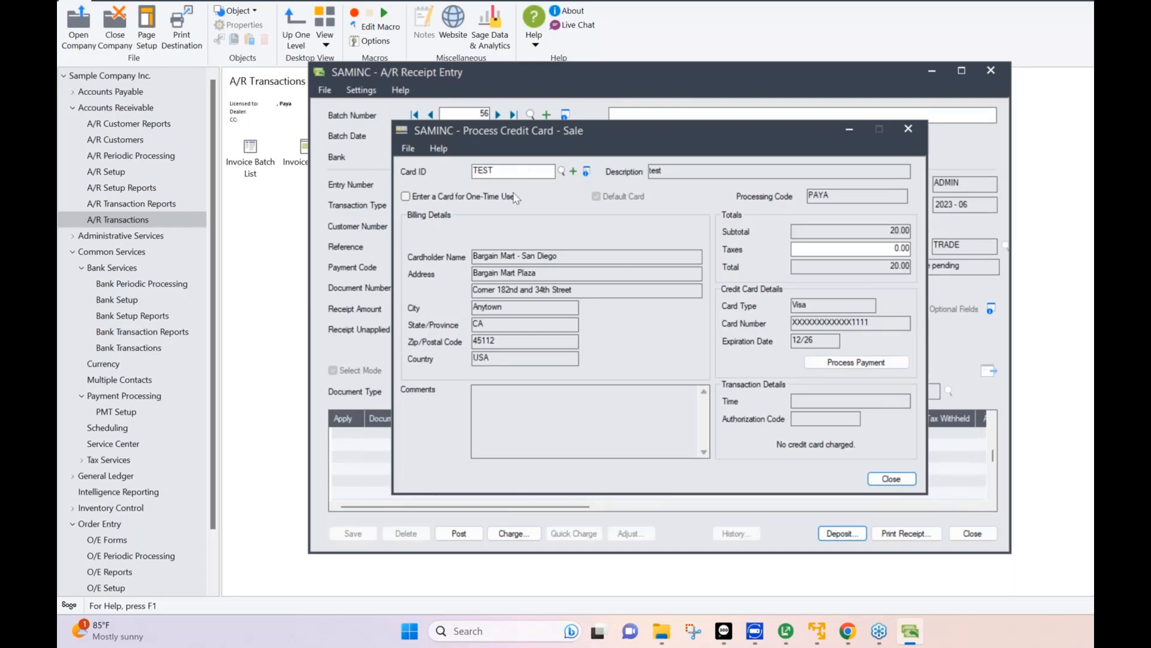
click(561, 174)
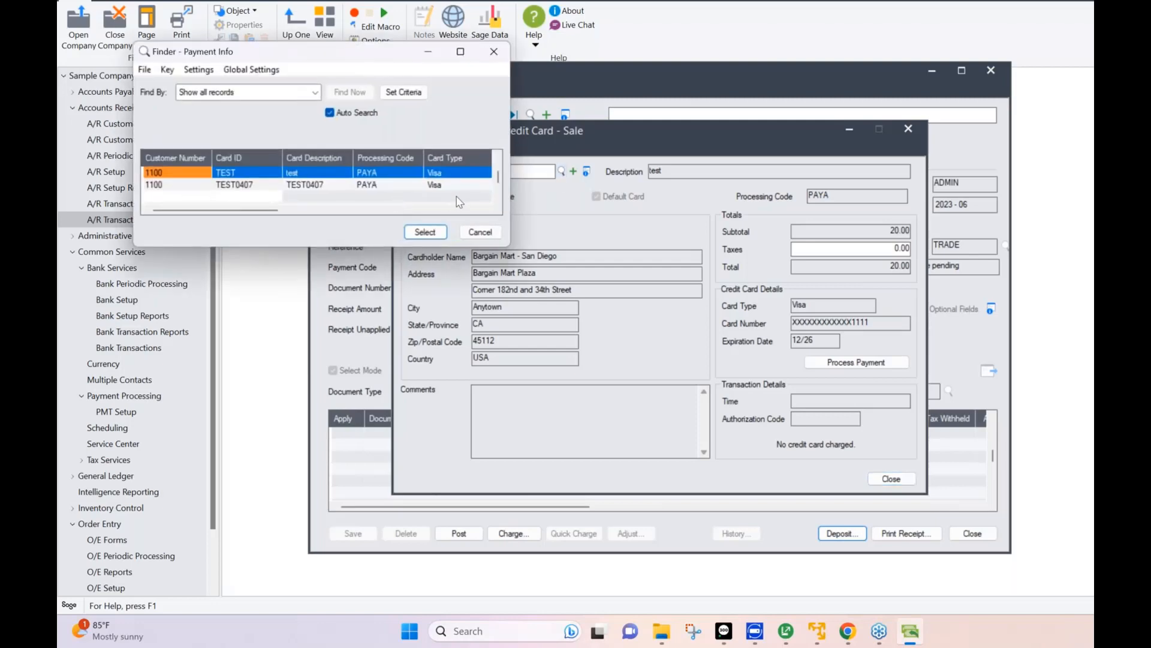
click(497, 200)
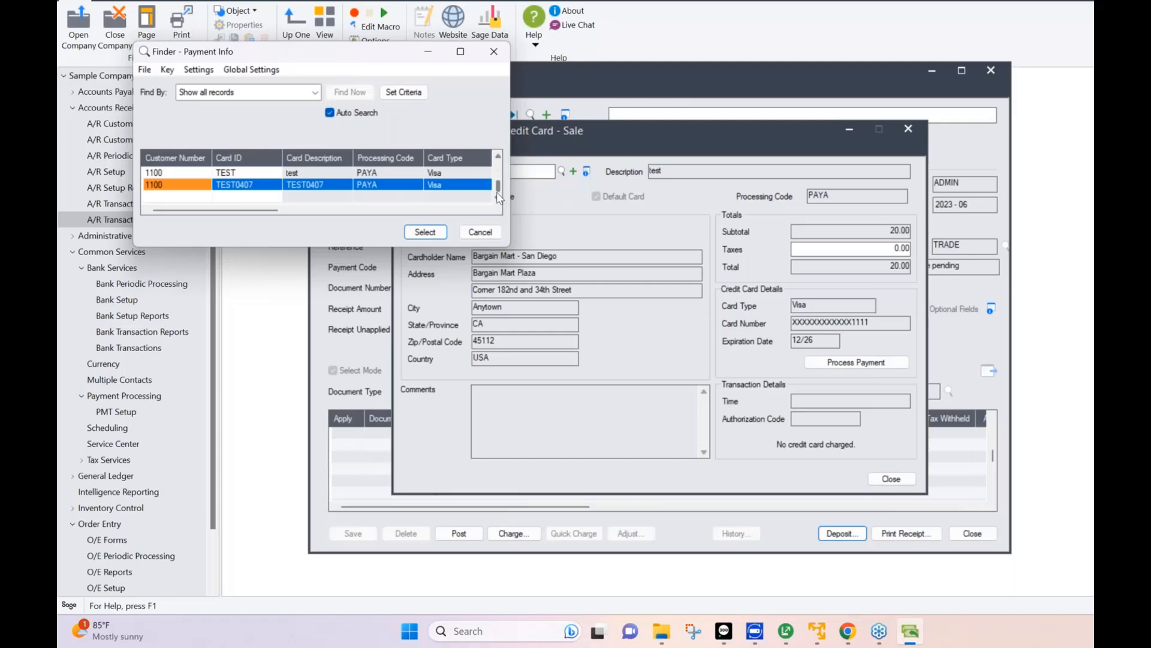
click(498, 157)
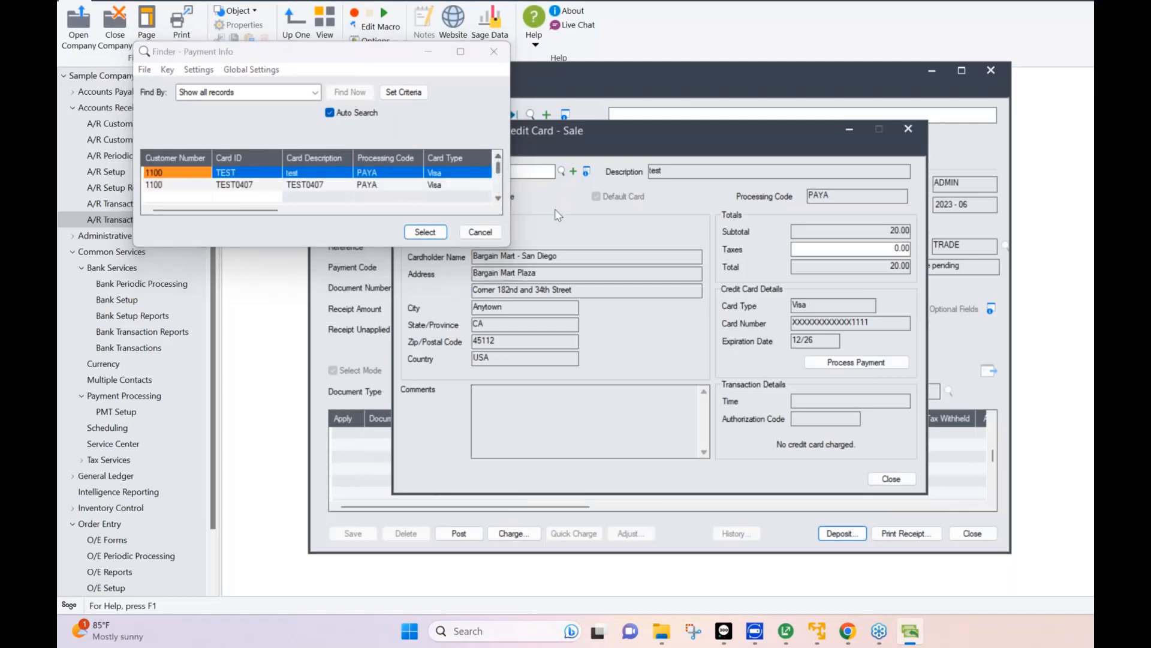
click(490, 232)
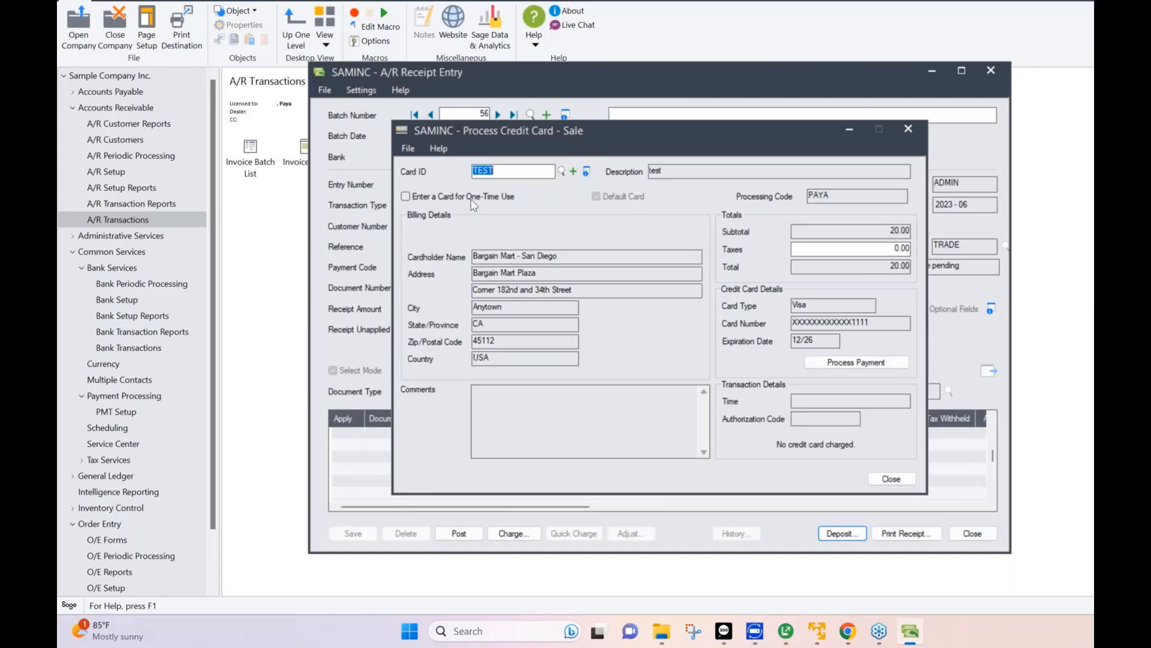
click(406, 197)
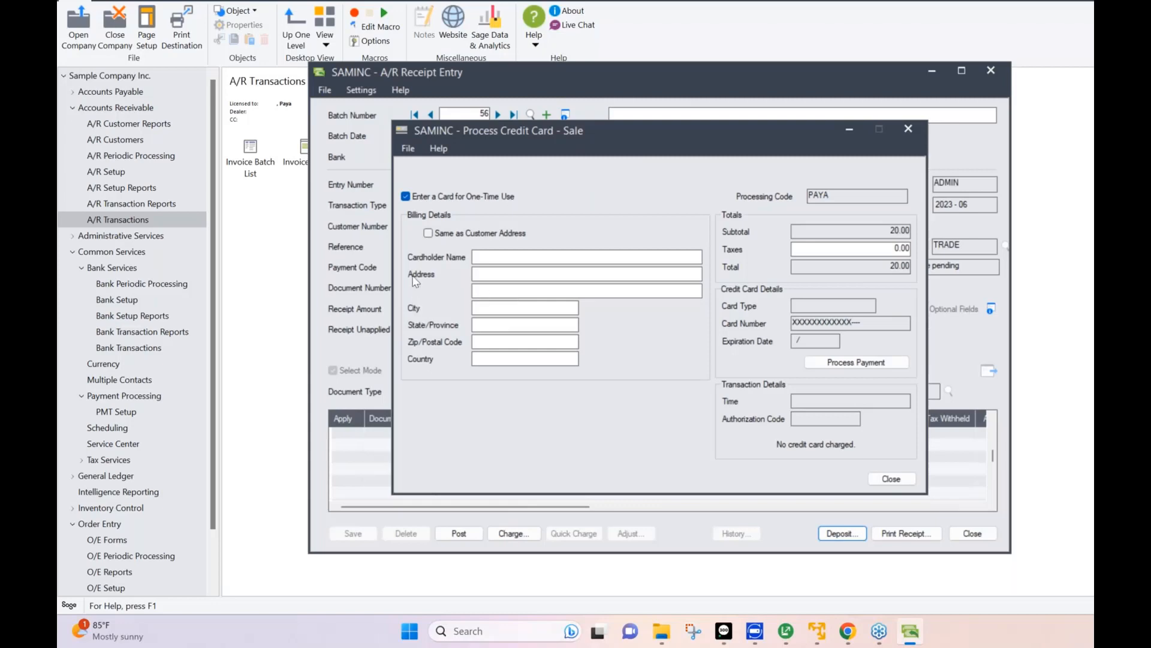
click(405, 197)
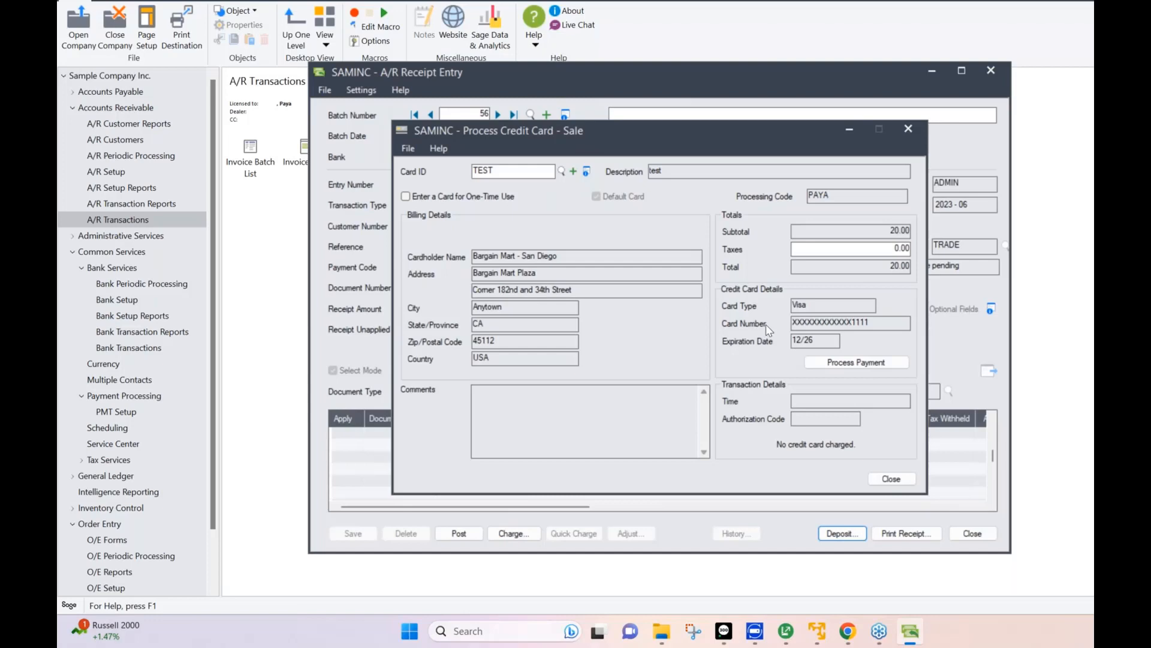
Process payment with the saved TEST Visa card and enter its CVV in the Paya payment information.
click(858, 363)
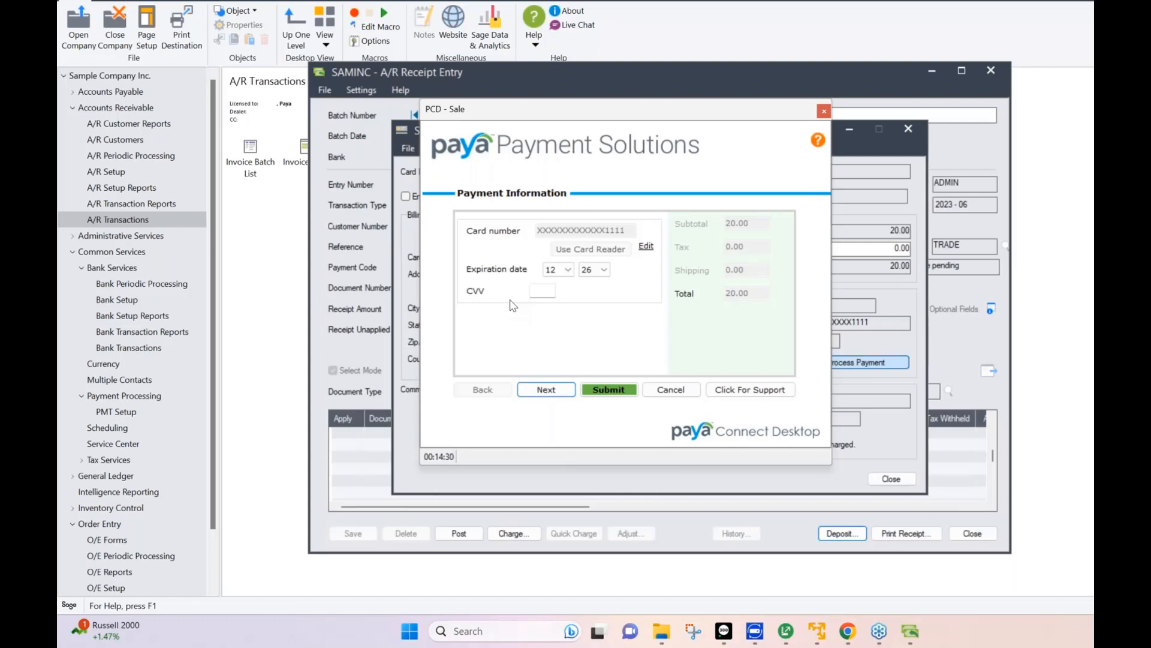
click(647, 248)
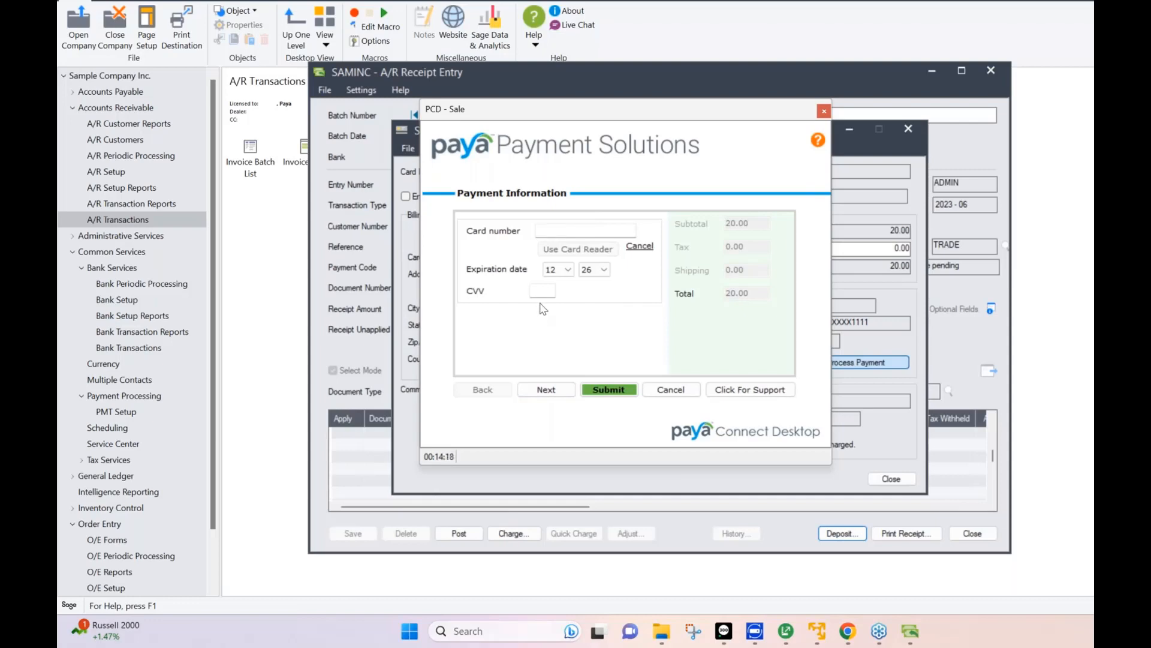
click(641, 247)
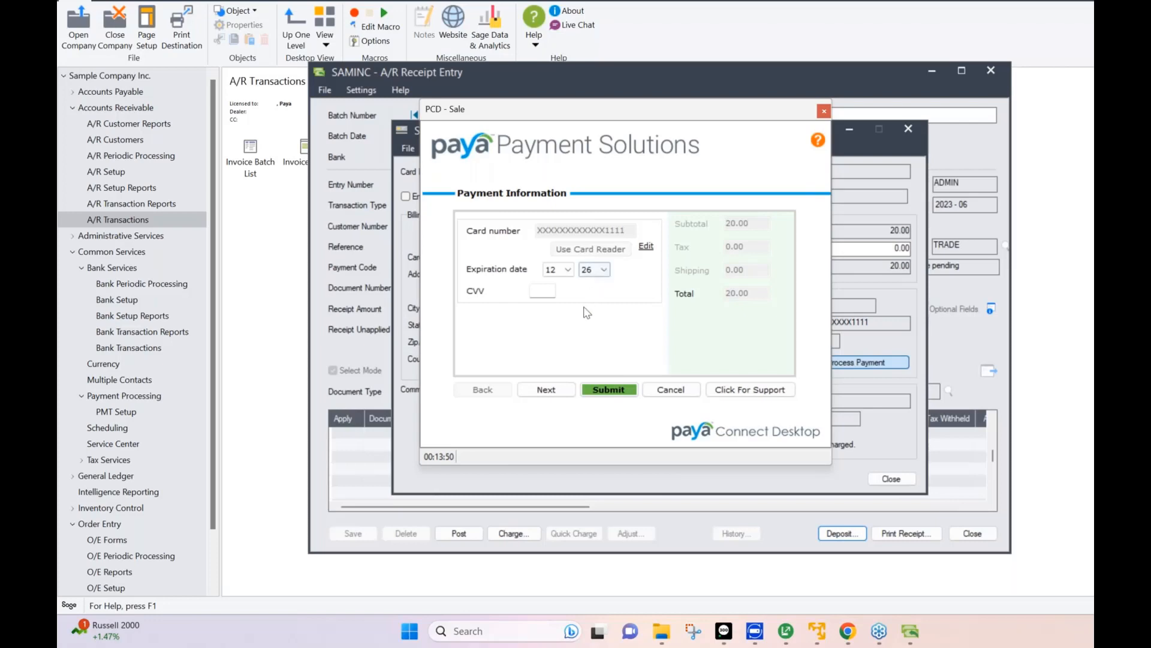
click(547, 291)
text(111)
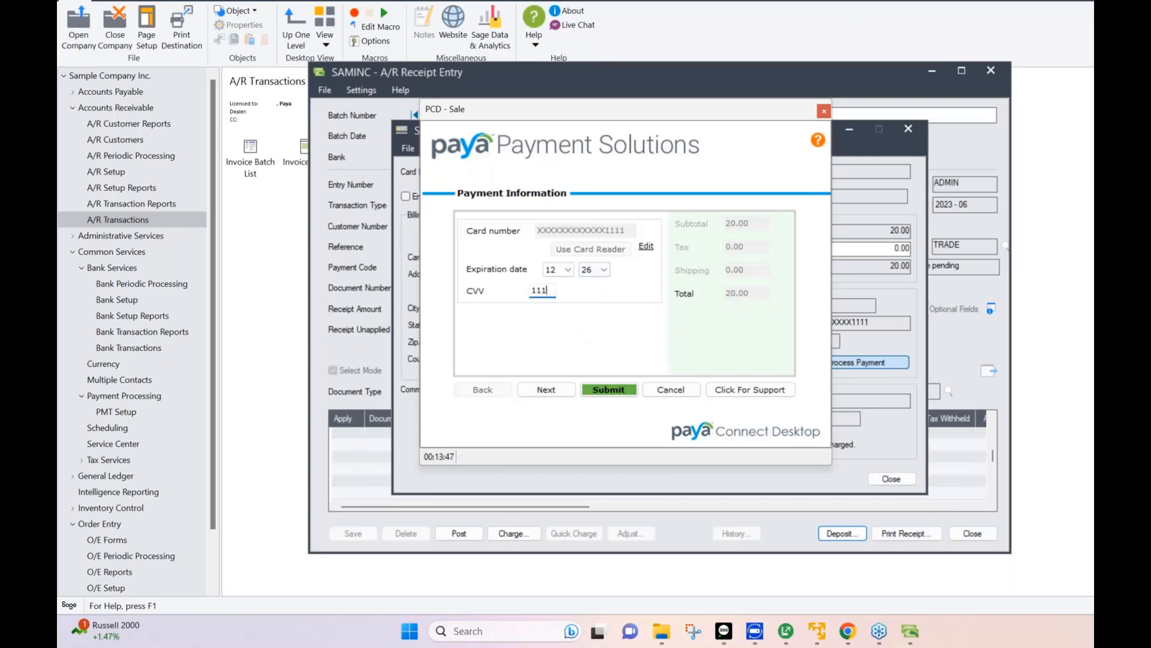
Submit the 20.00 sale after checking the billing information, and return to the receipt.
click(542, 391)
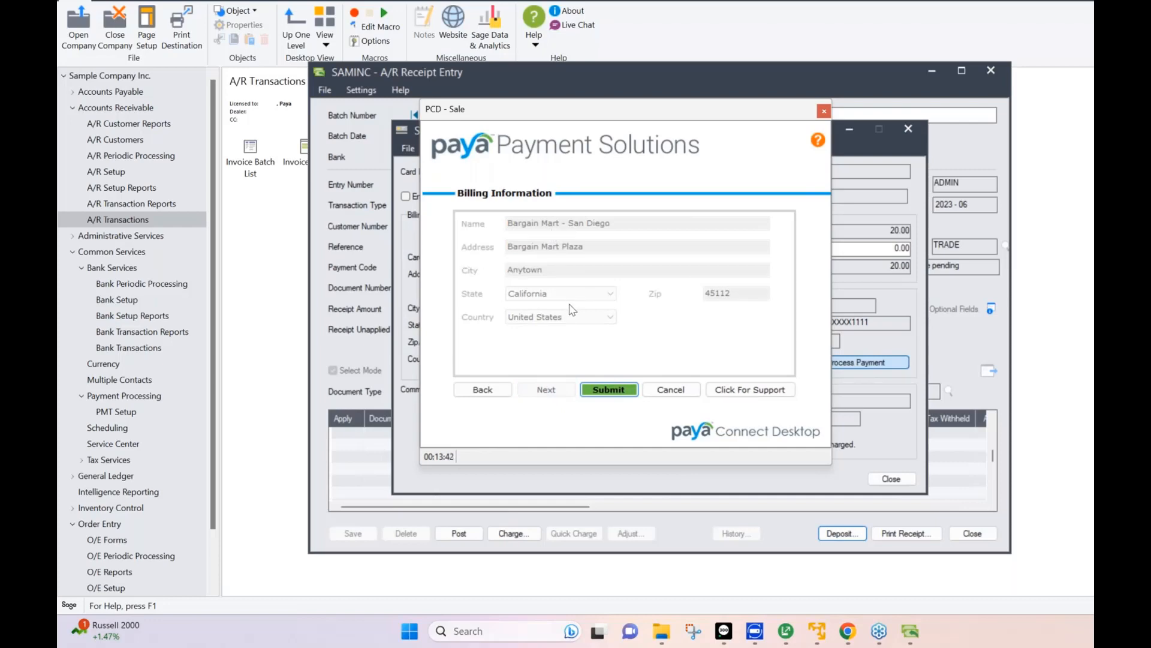
click(609, 390)
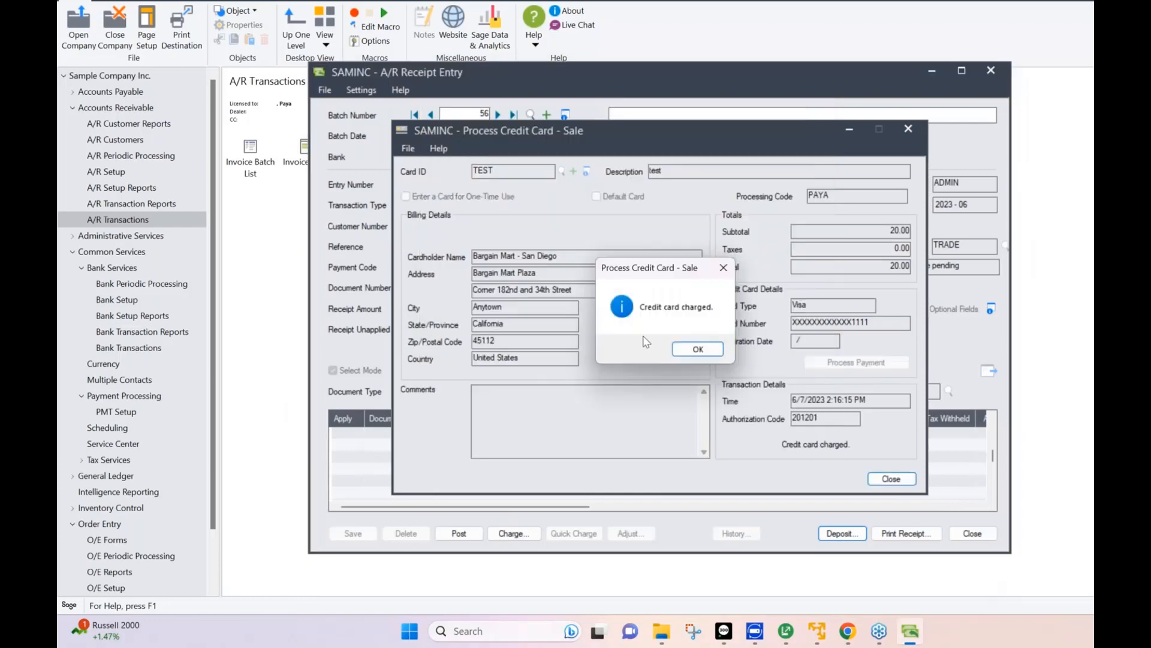
click(698, 349)
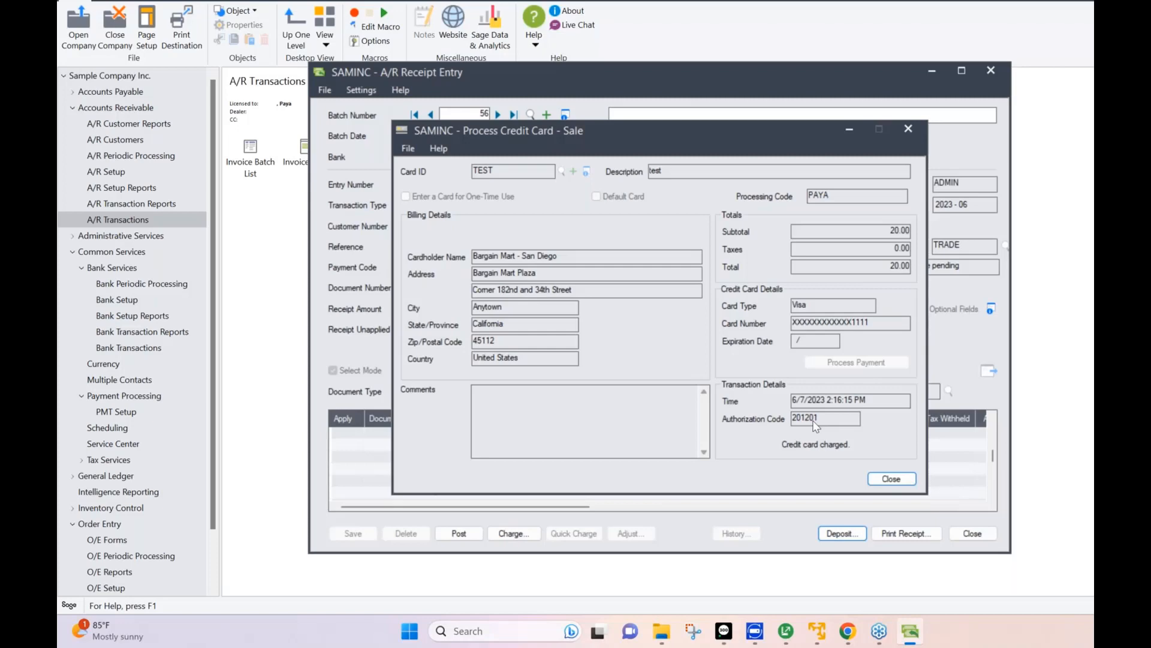
click(891, 478)
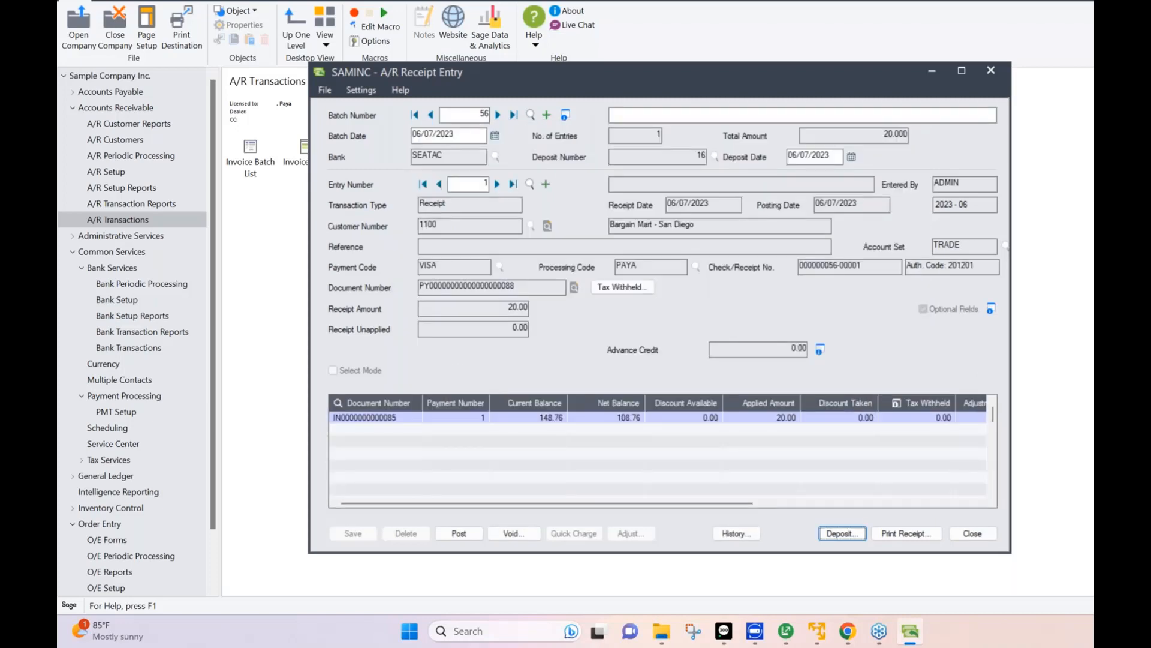
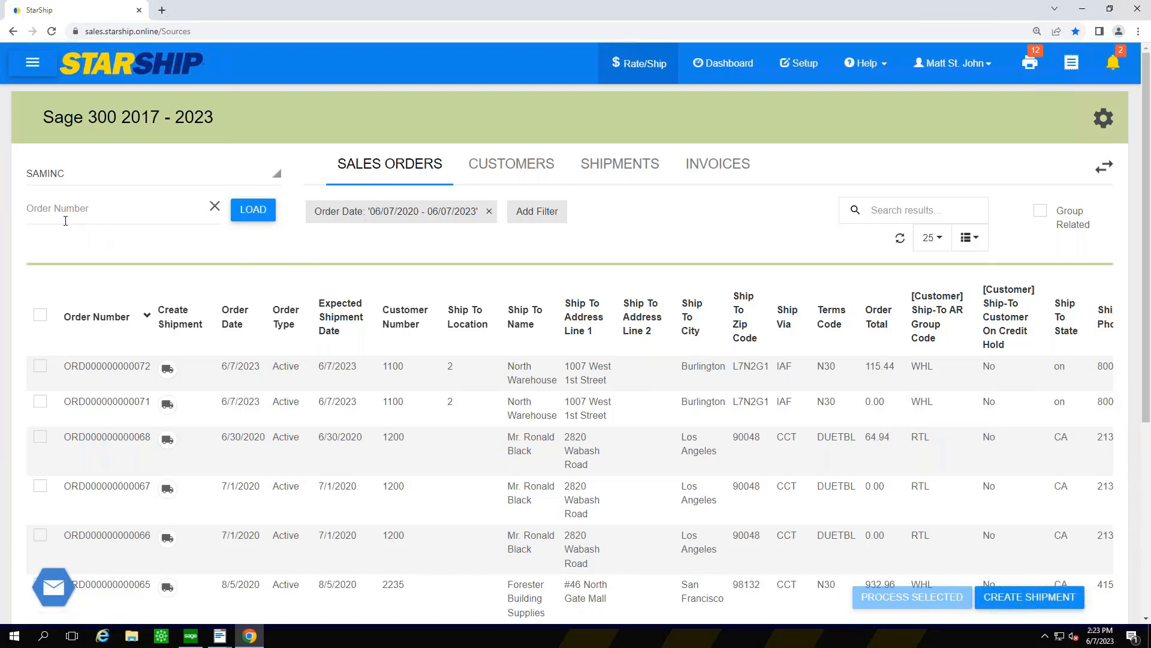
Switch to StarShip and choose SAMINC as the Sage 300 company for the sales orders.
click(78, 176)
click(85, 190)
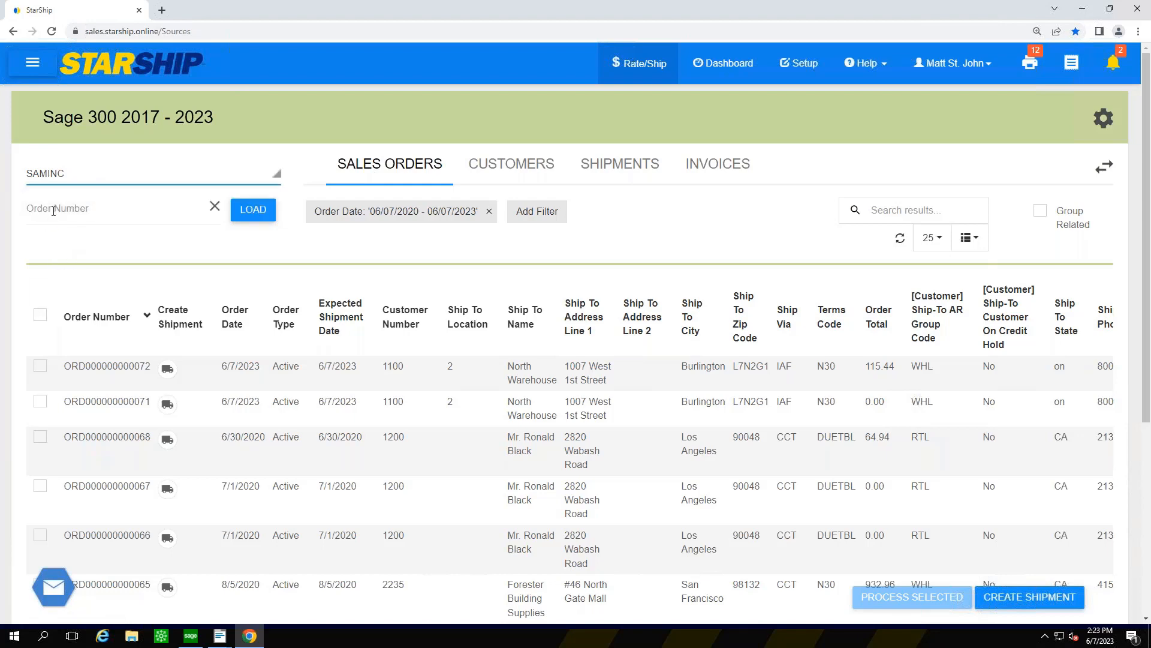
Review the columns available for the sales orders list without changing which ones are shown.
click(72, 213)
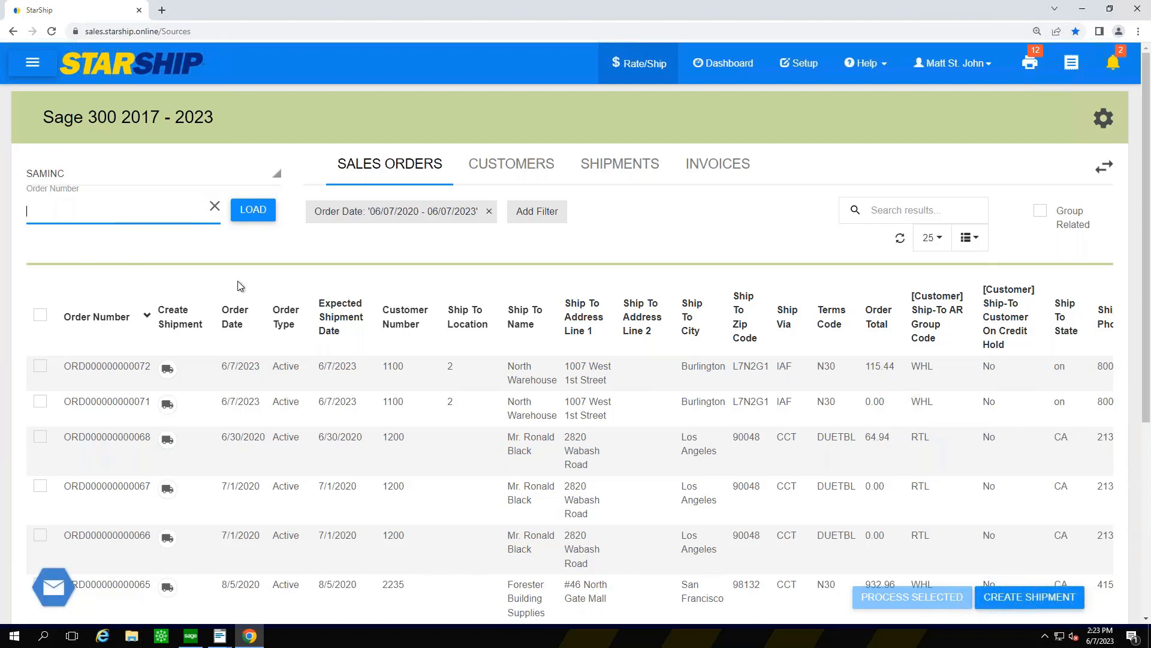
scroll(262, 283, down, 1)
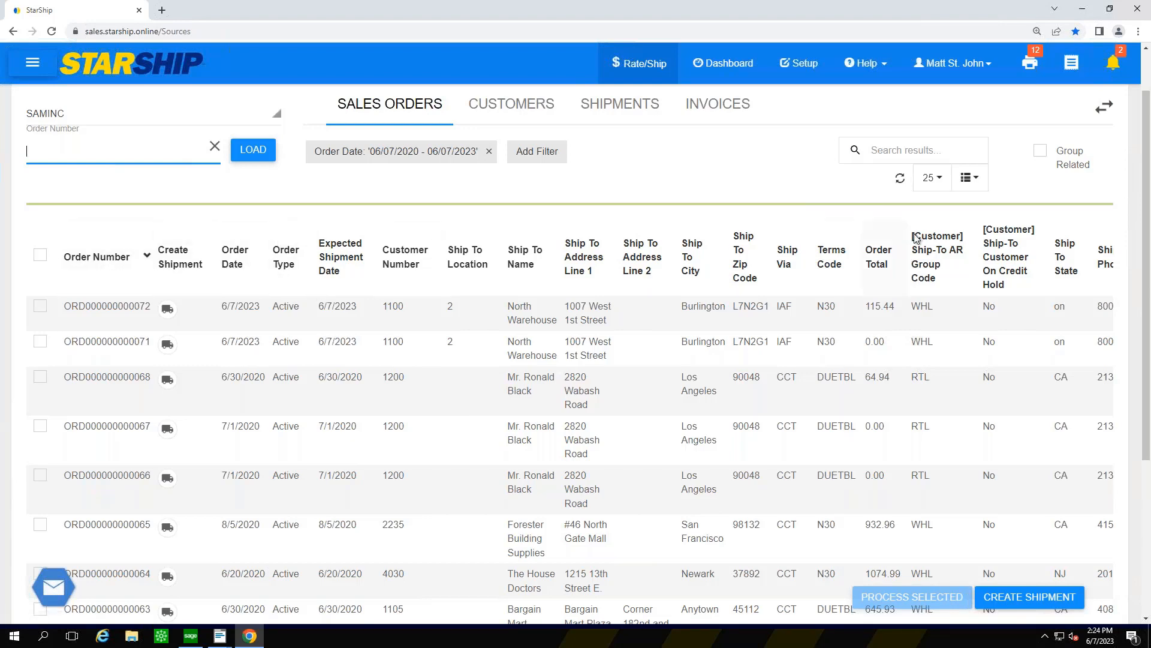
click(969, 178)
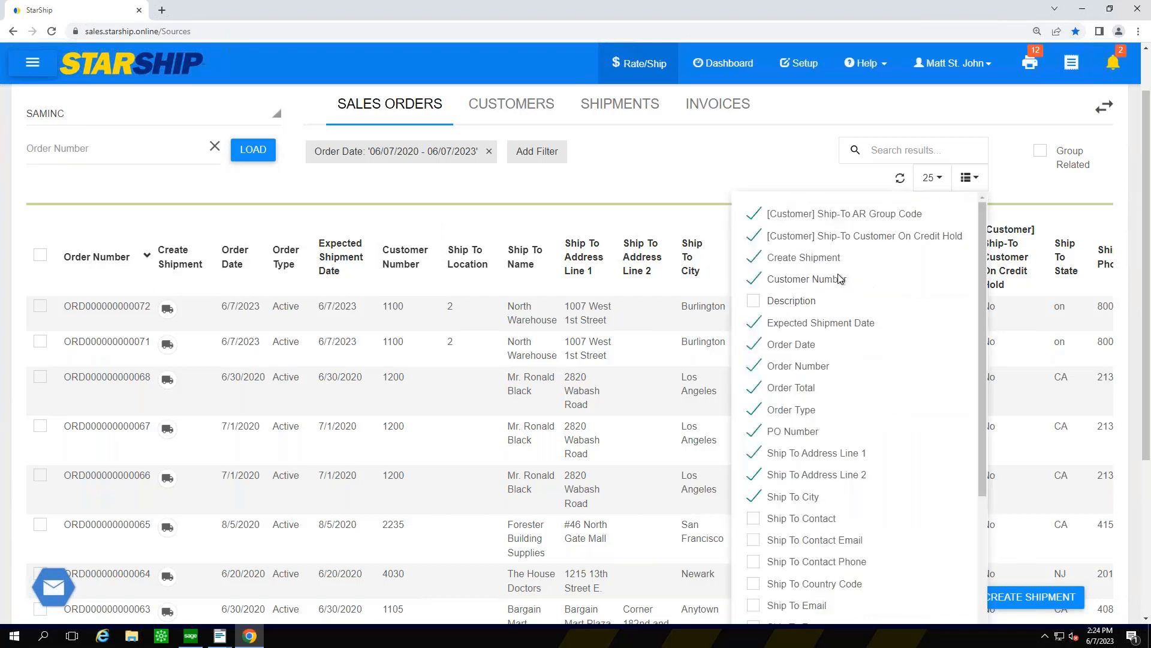
scroll(844, 296, down, 2)
scroll(831, 378, down, 3)
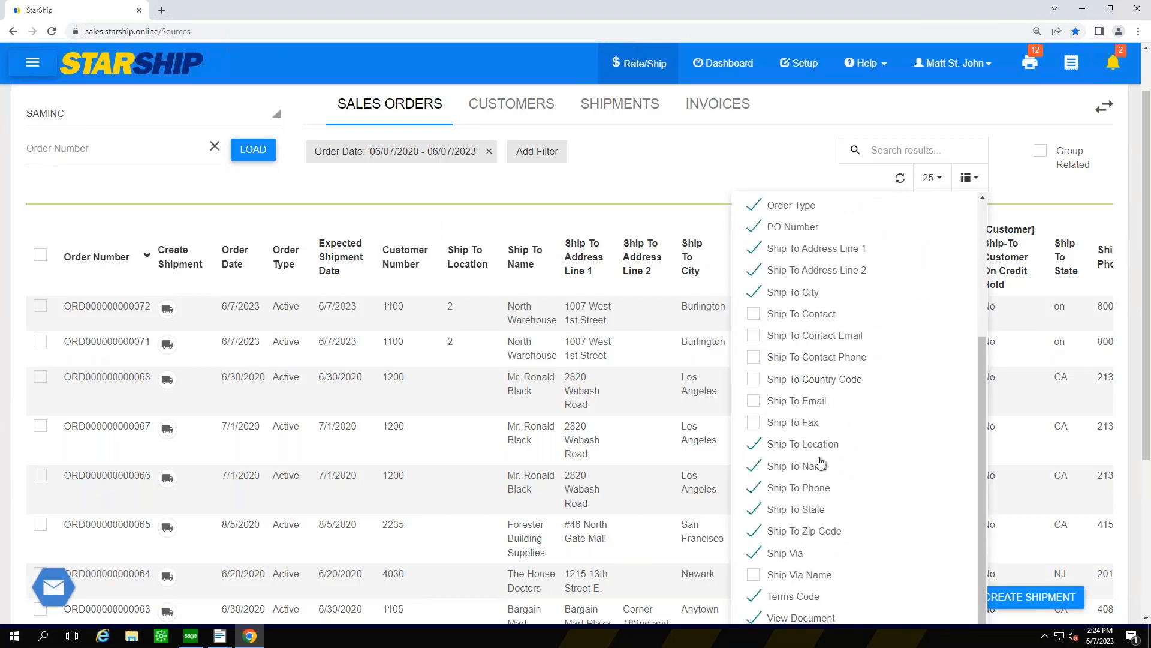
scroll(824, 482, up, 3)
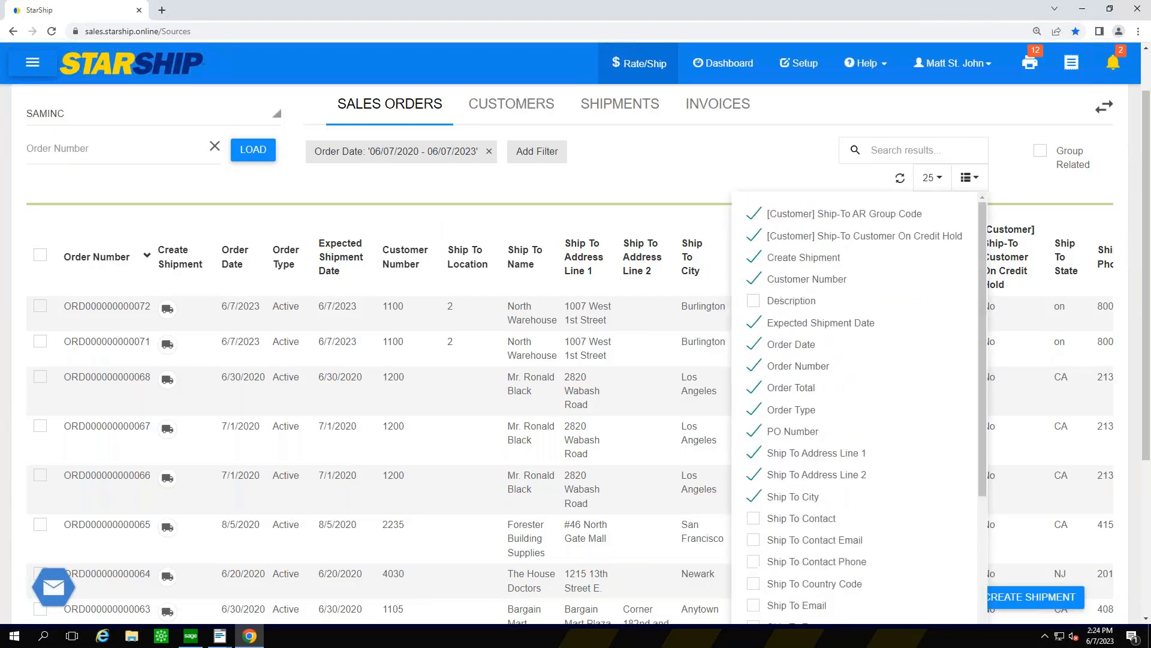
click(640, 199)
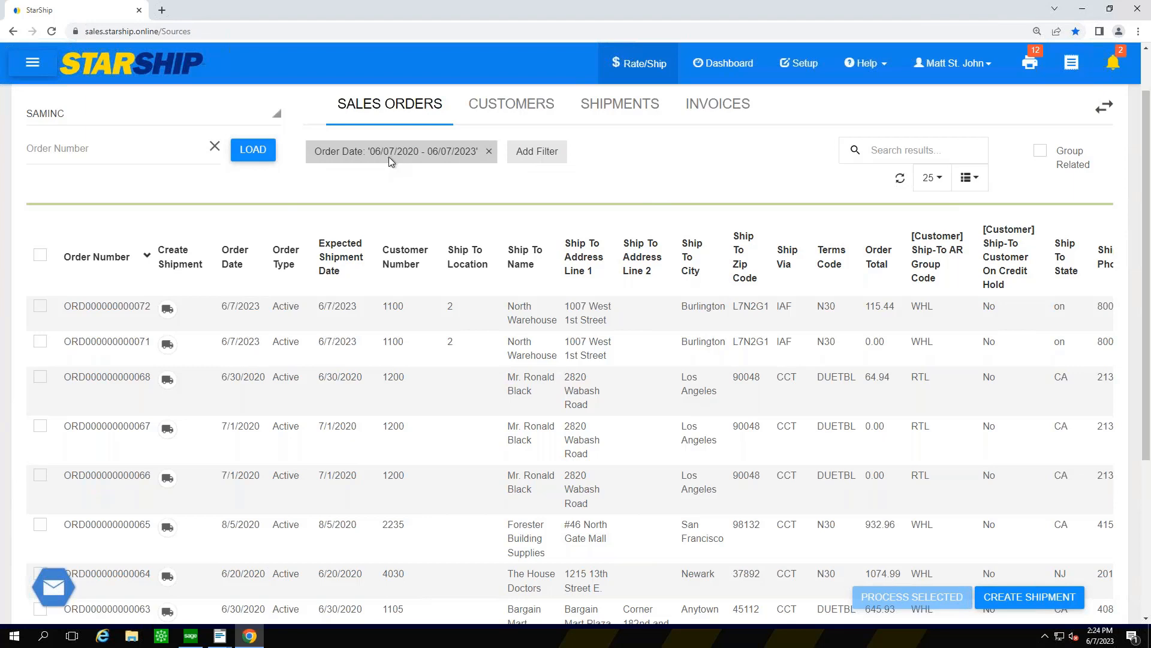
Browse the fields available for adding a filter to the sales orders and close the filter without applying one.
click(532, 157)
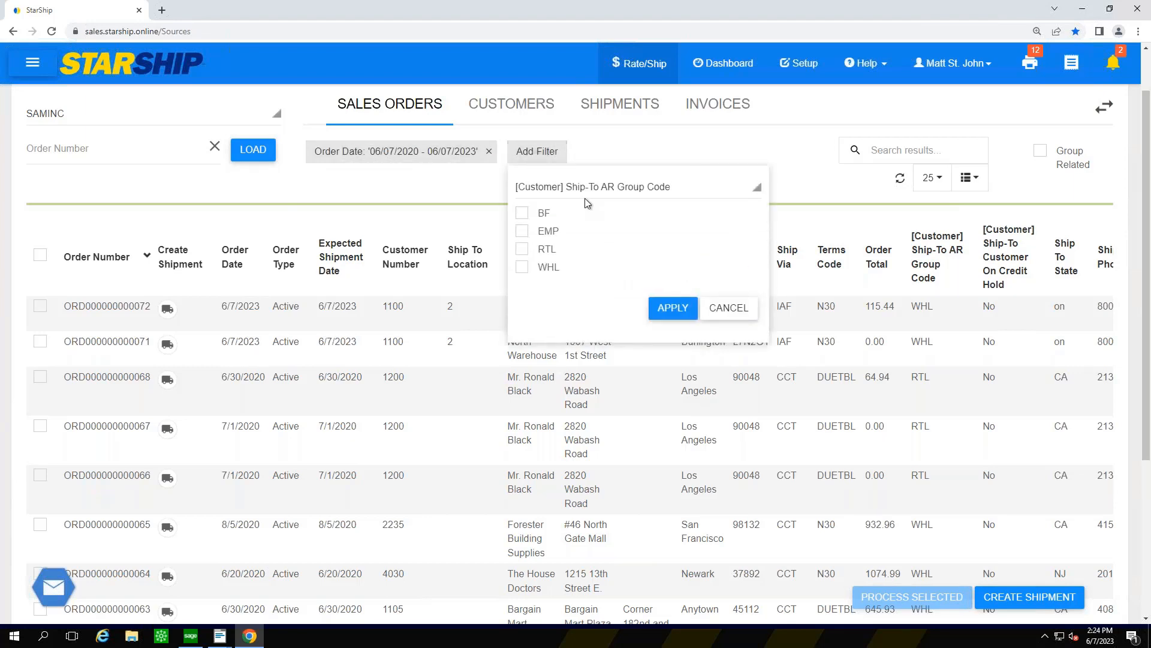
click(586, 193)
scroll(595, 306, down, 5)
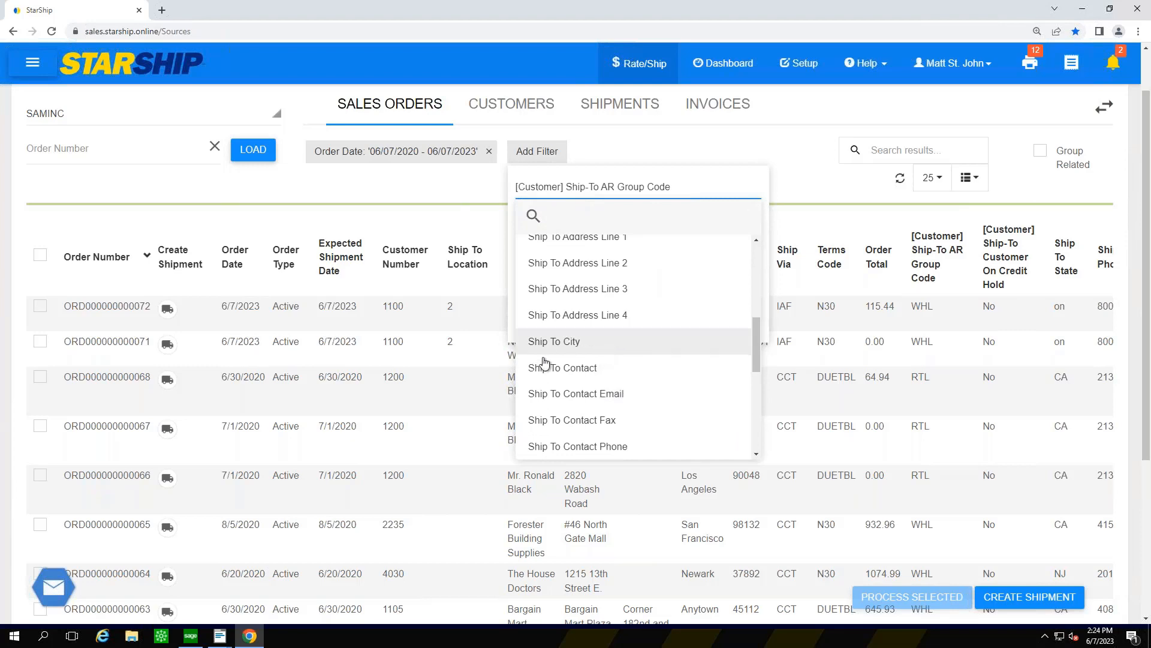
click(402, 198)
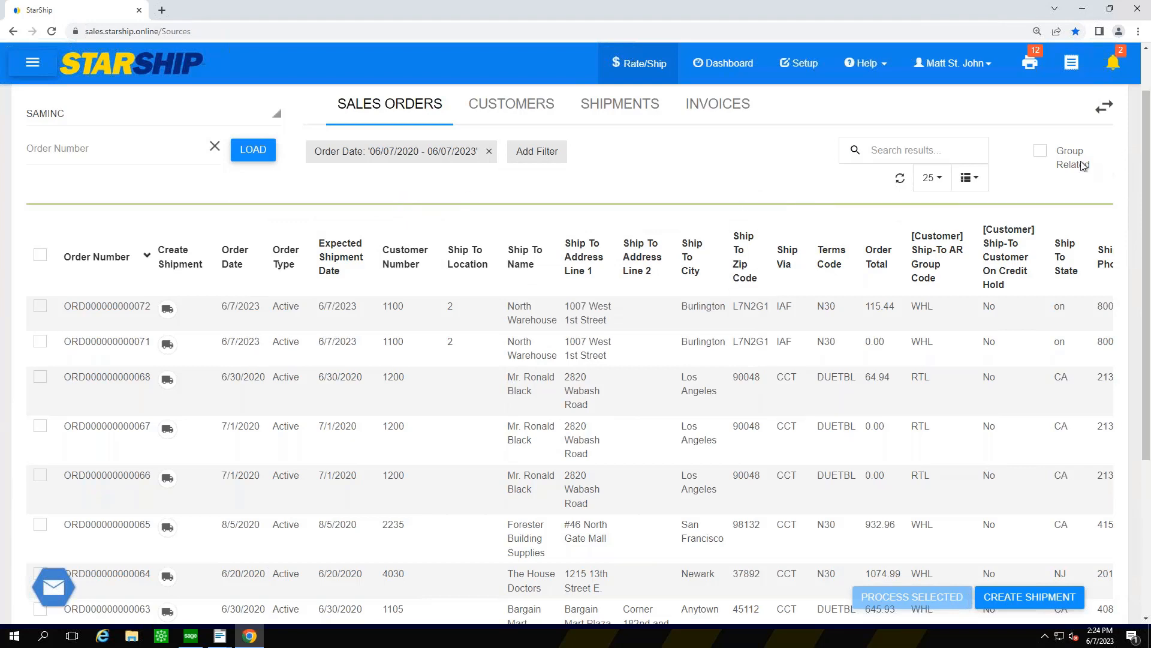
Group the related sales orders and expand the Burlington and Los Angeles groups, with the whole Los Angeles group selected.
click(1041, 154)
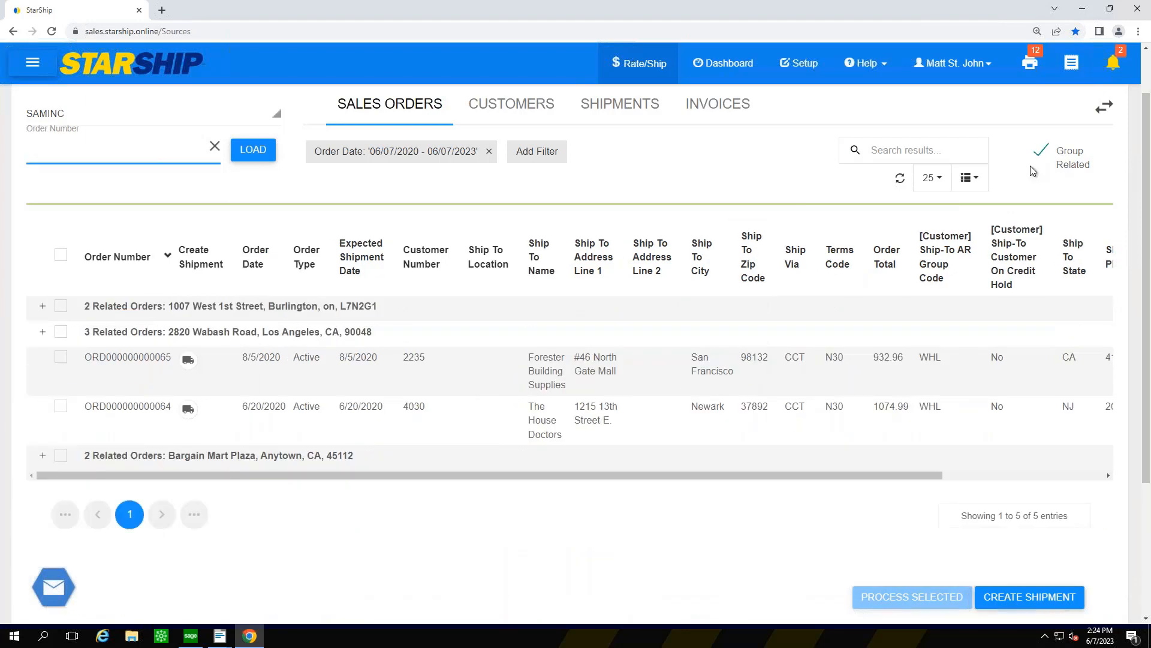
click(42, 307)
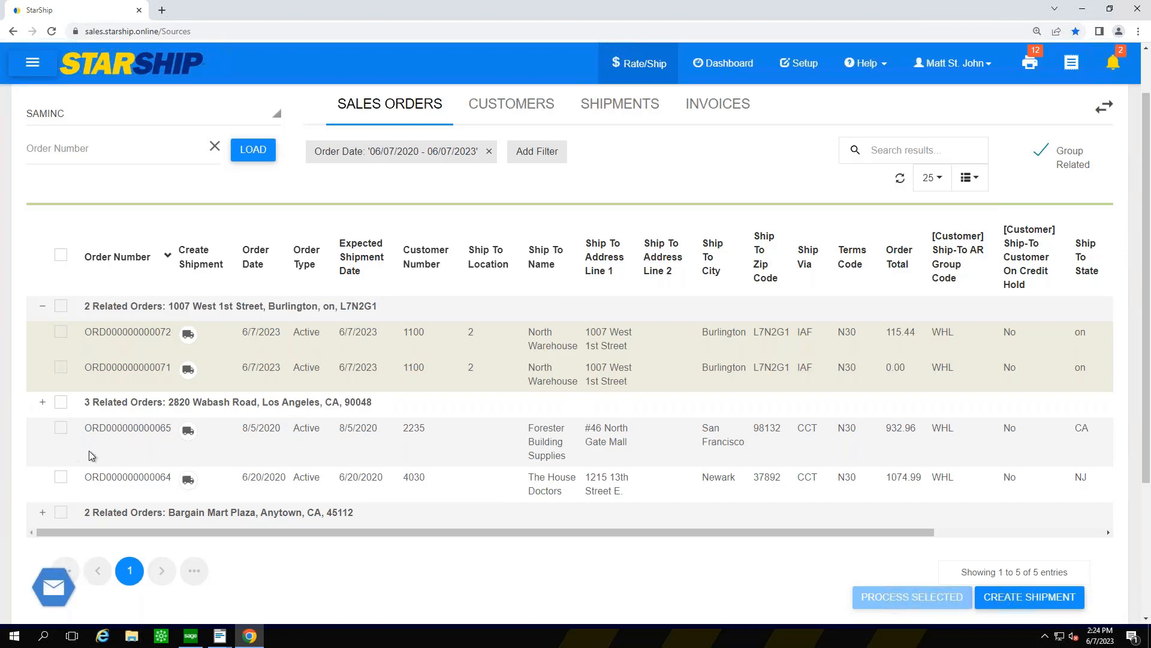
click(60, 402)
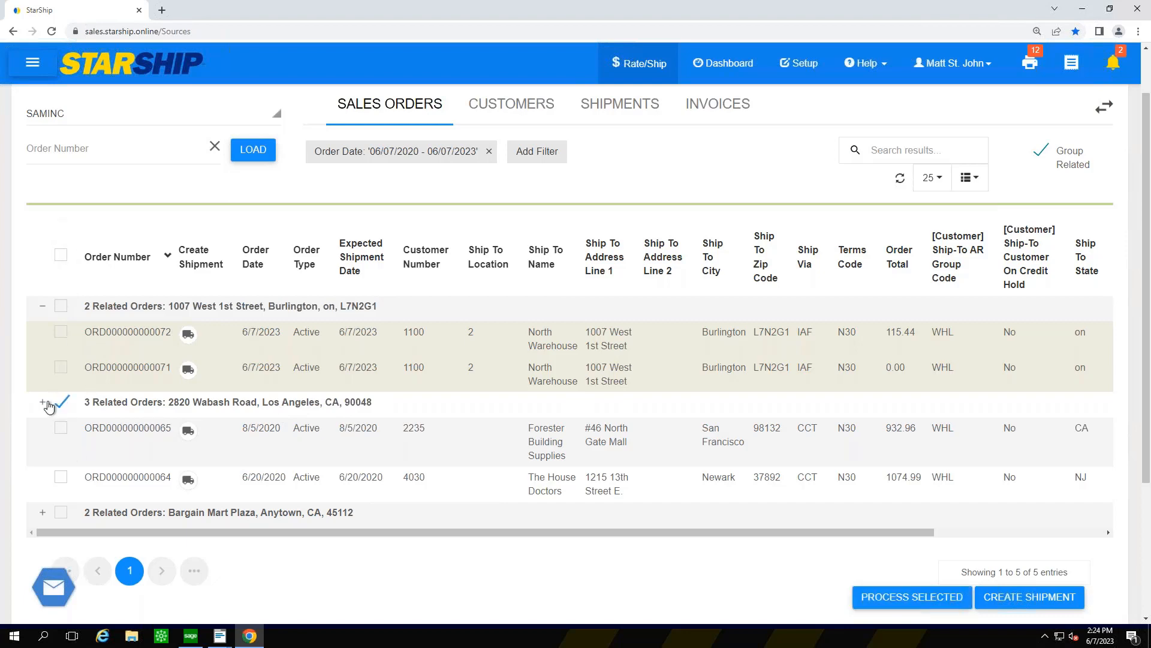
click(43, 401)
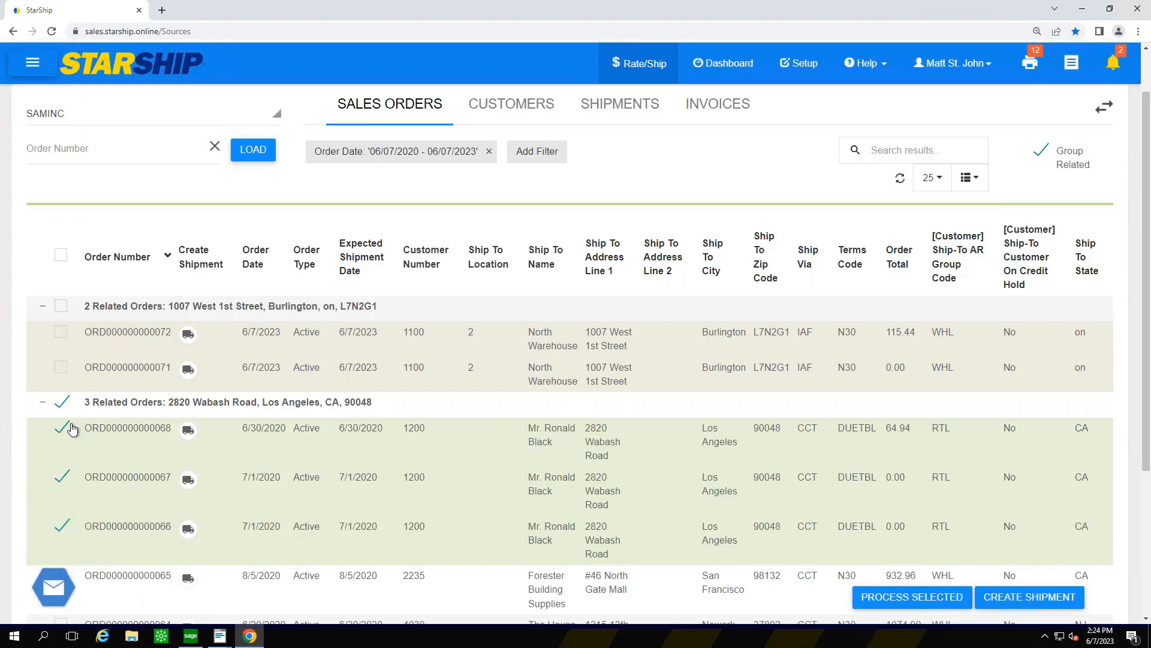
Try selecting only the first two orders of the Los Angeles group and clear the group's selection.
click(60, 403)
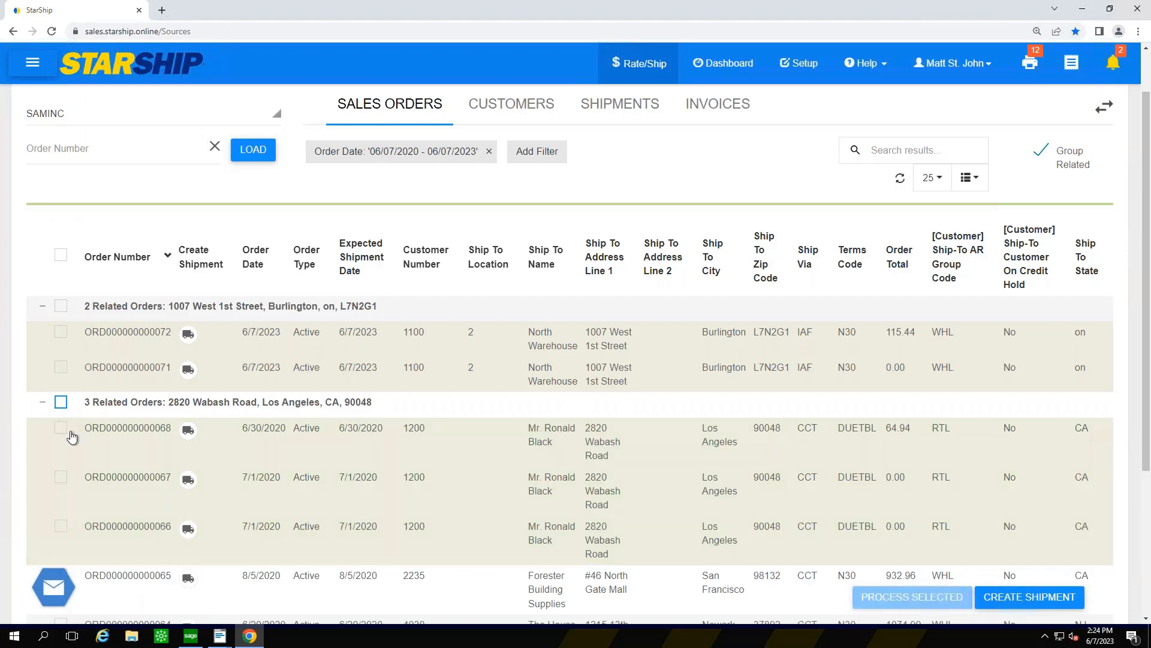
click(61, 477)
click(60, 427)
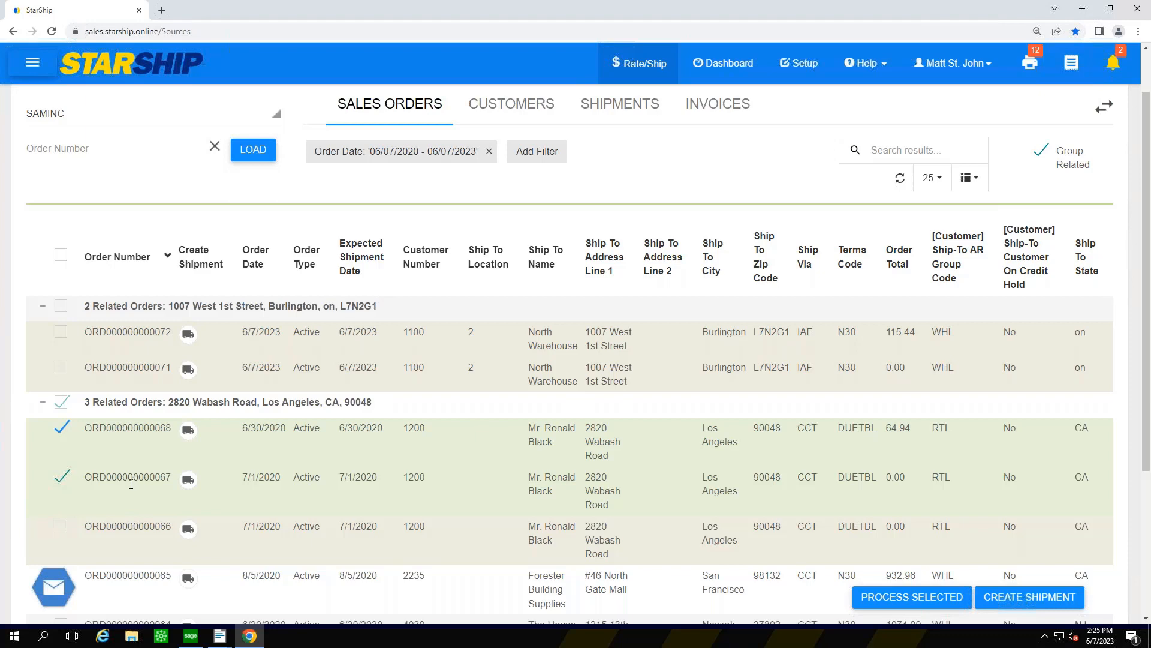
click(62, 402)
click(66, 405)
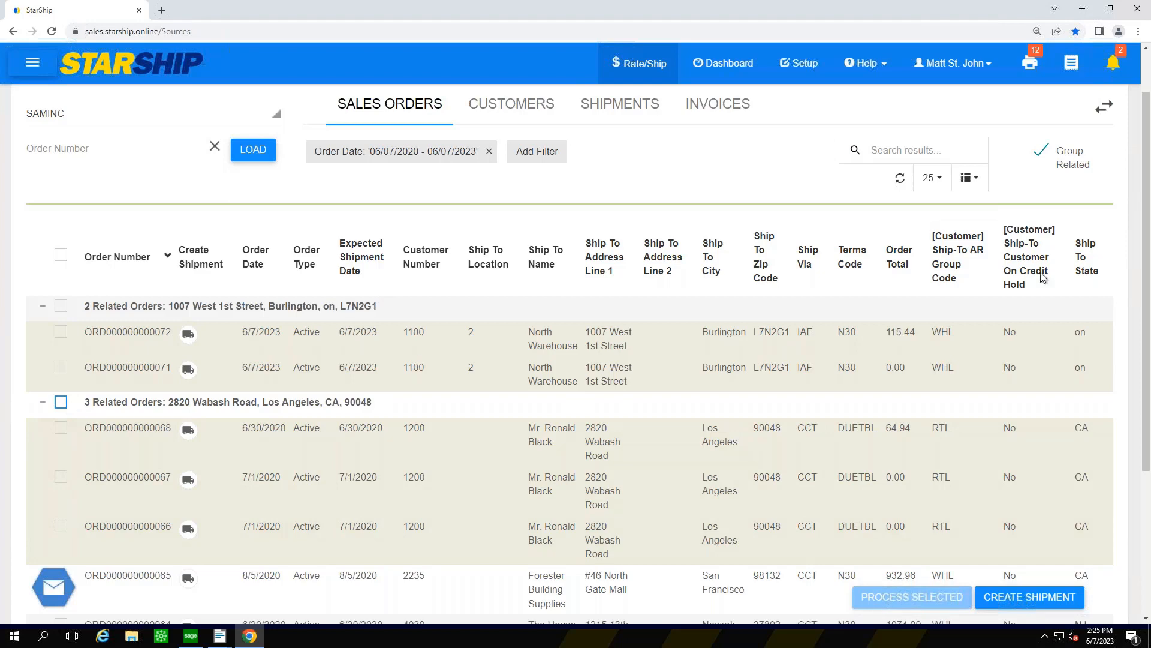
Ungroup the related orders and create a shipment from the North Warehouse order with the 115.44 total.
click(1040, 158)
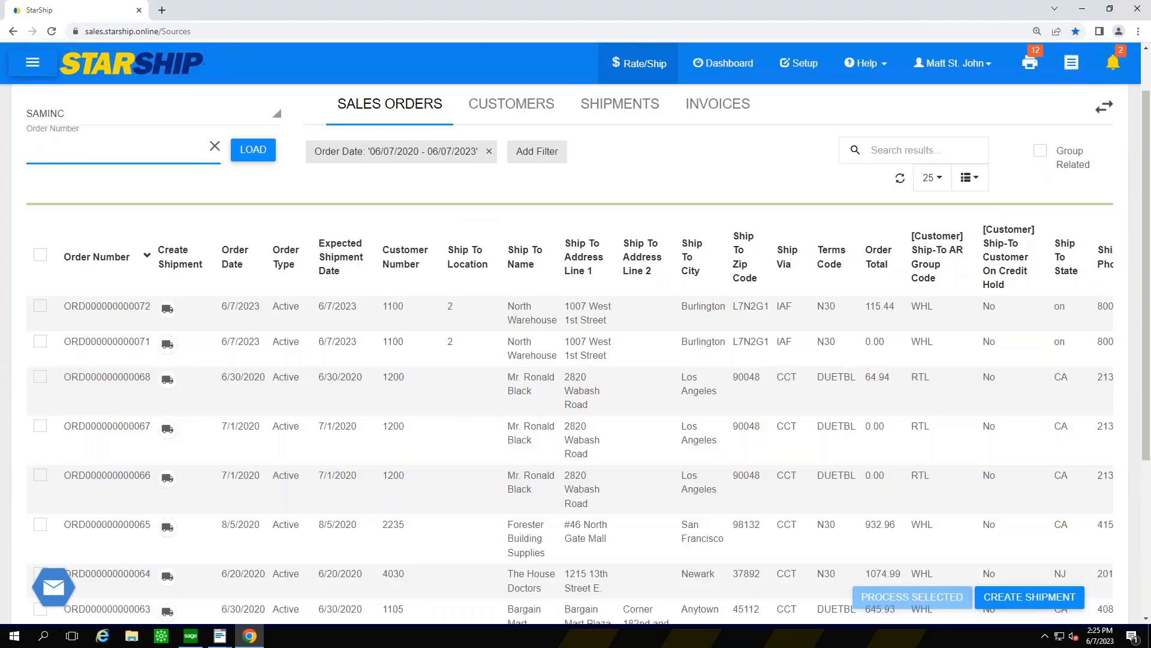
scroll(72, 217, up, 1)
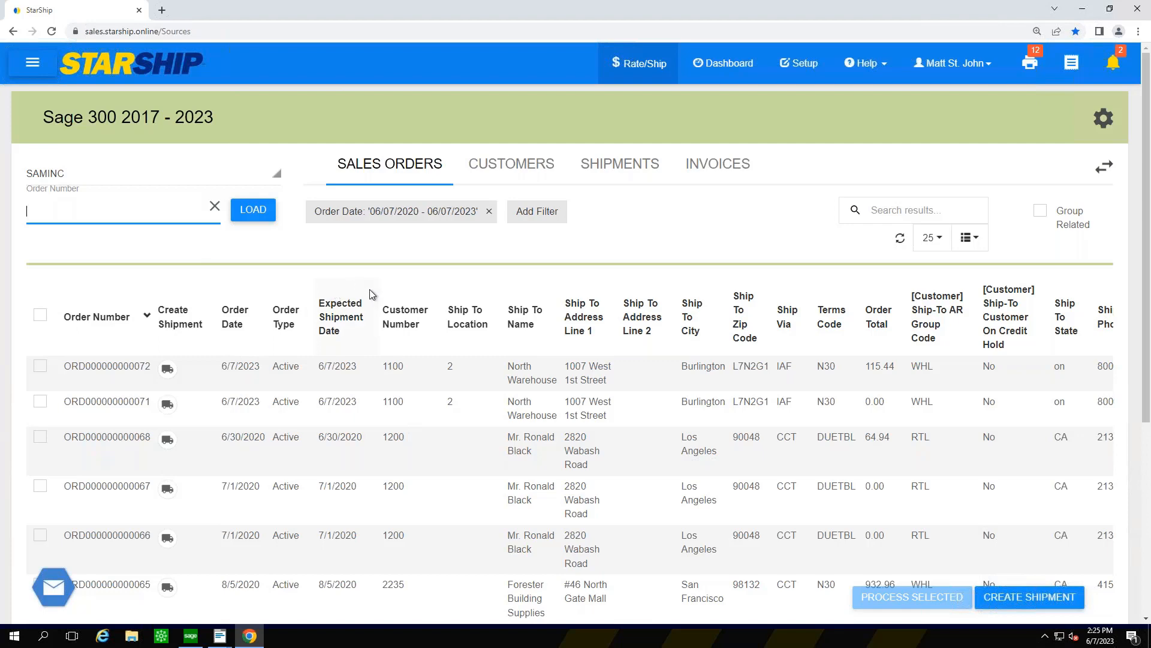
click(167, 372)
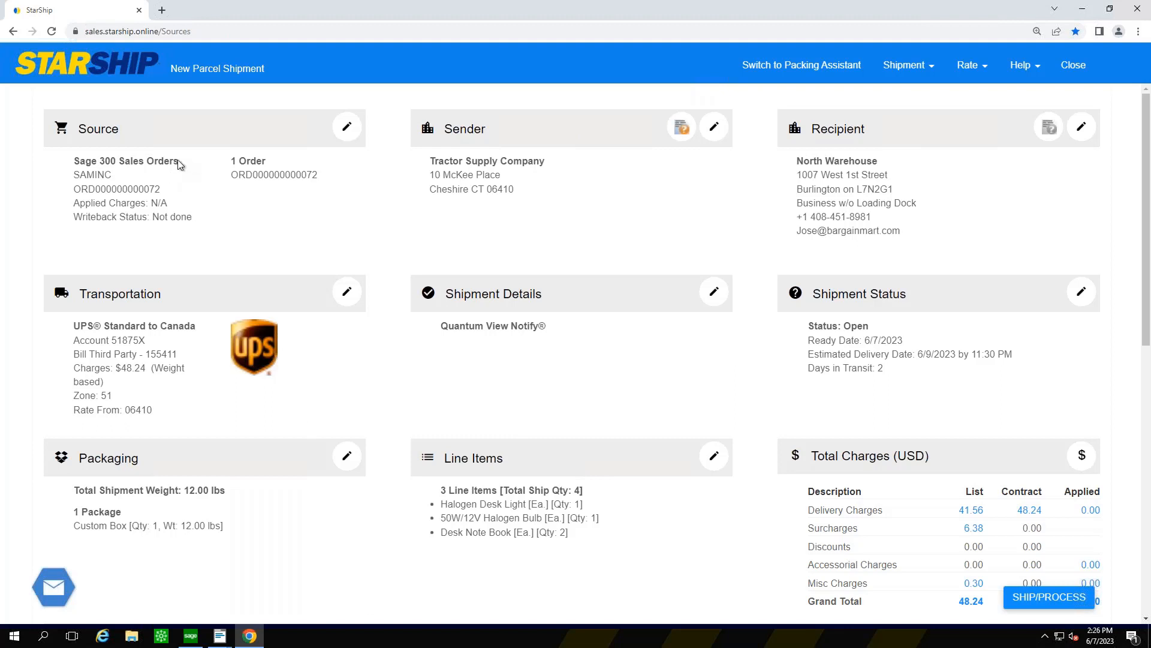
Review the shipment's source company and the sender's address details, leaving them as they are.
drag(178, 161, 121, 172)
click(143, 175)
drag(116, 173, 72, 175)
click(714, 127)
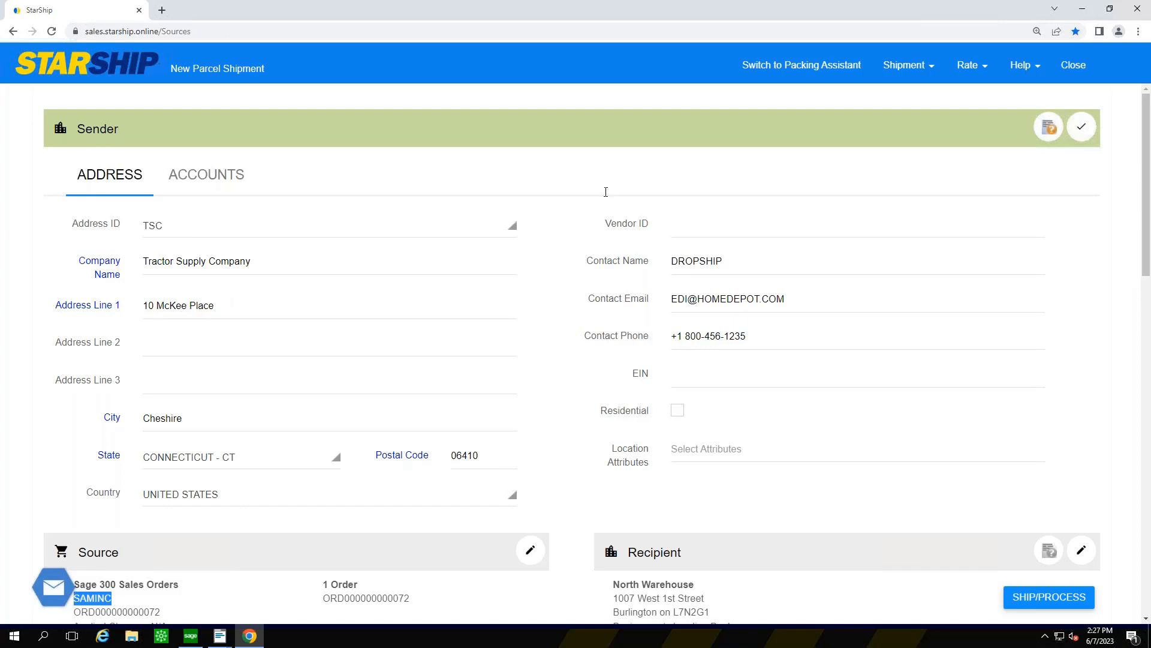
click(1080, 128)
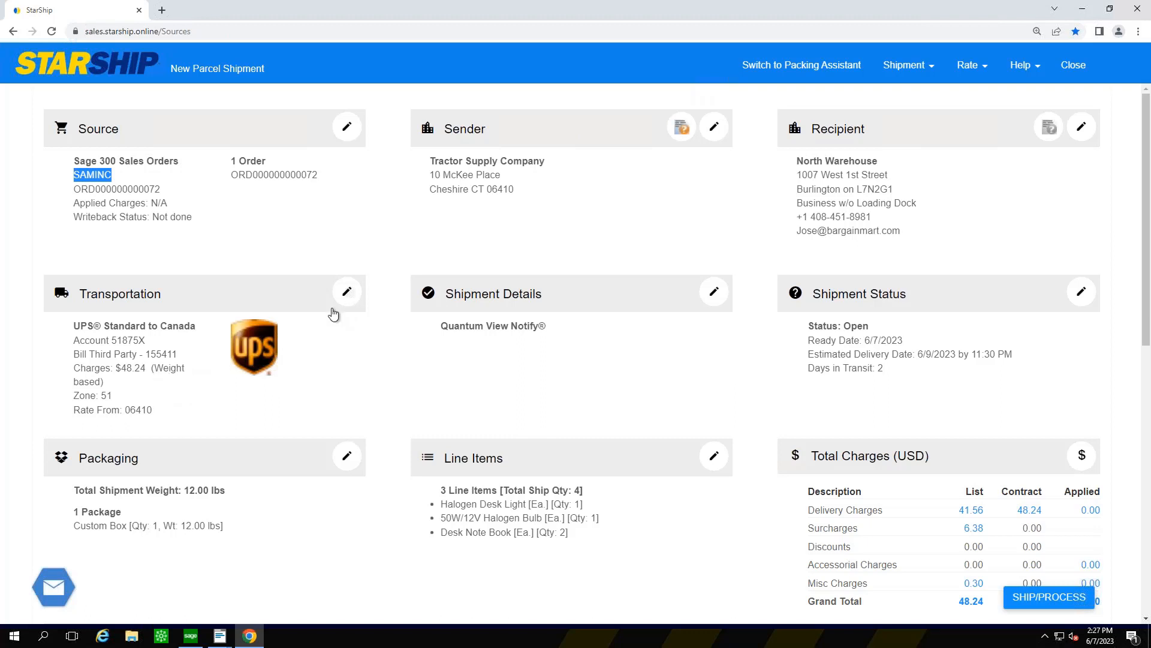
Check the third-party billing choices in the transportation details, including Bargain Mart's address and carrier accounts.
click(346, 292)
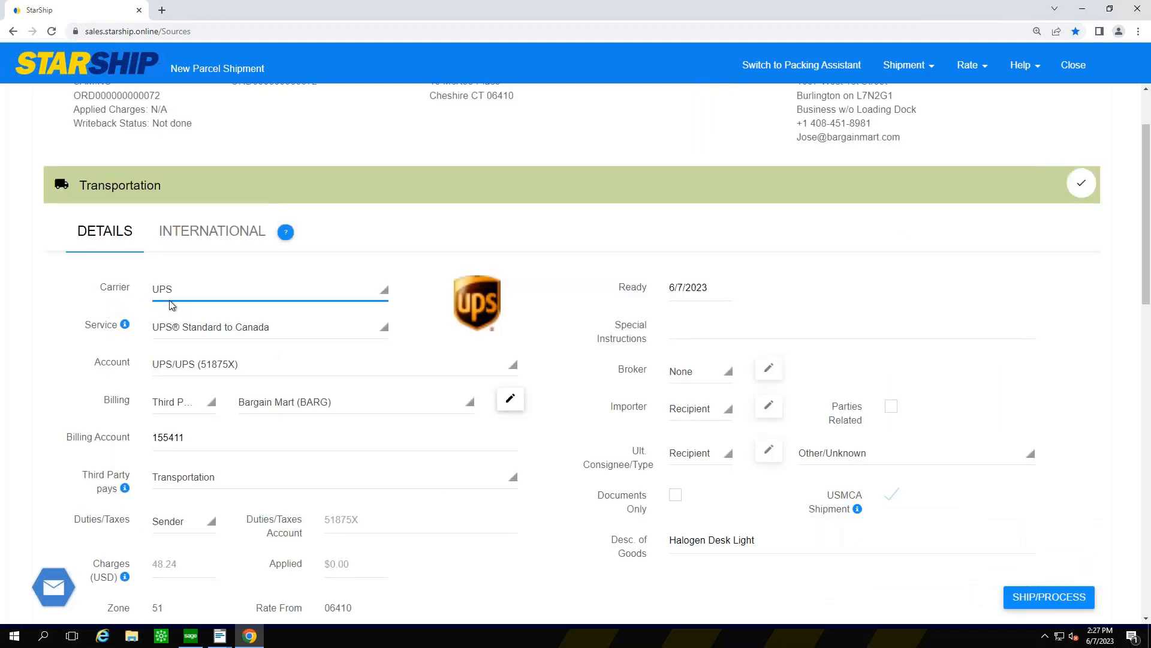
click(181, 416)
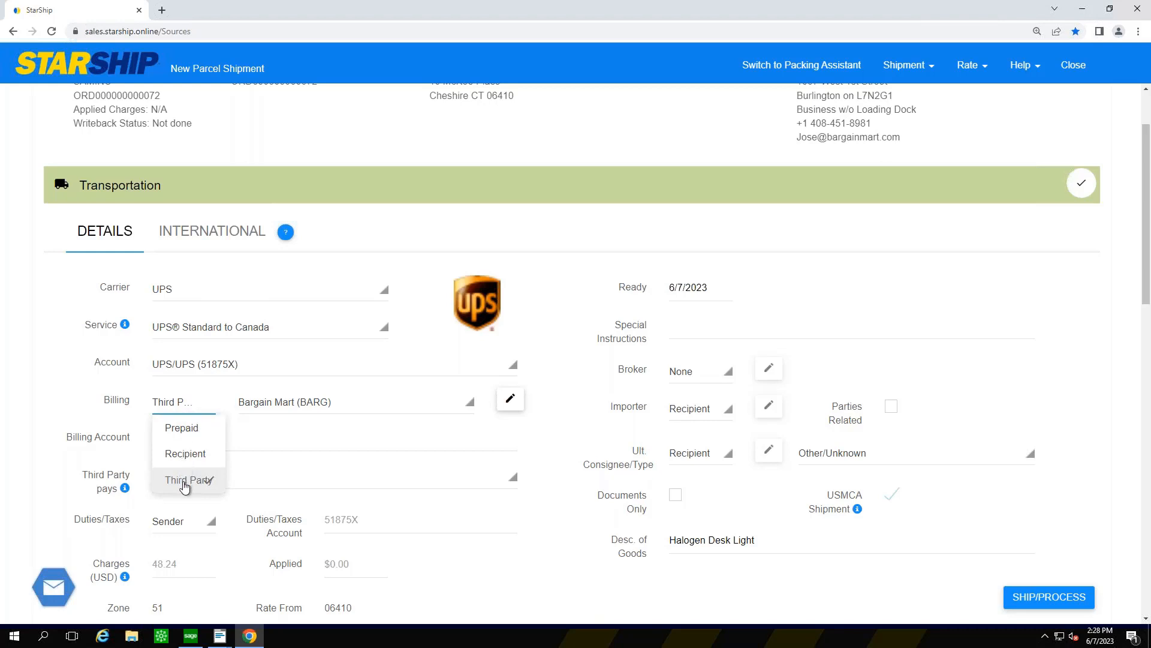
click(353, 411)
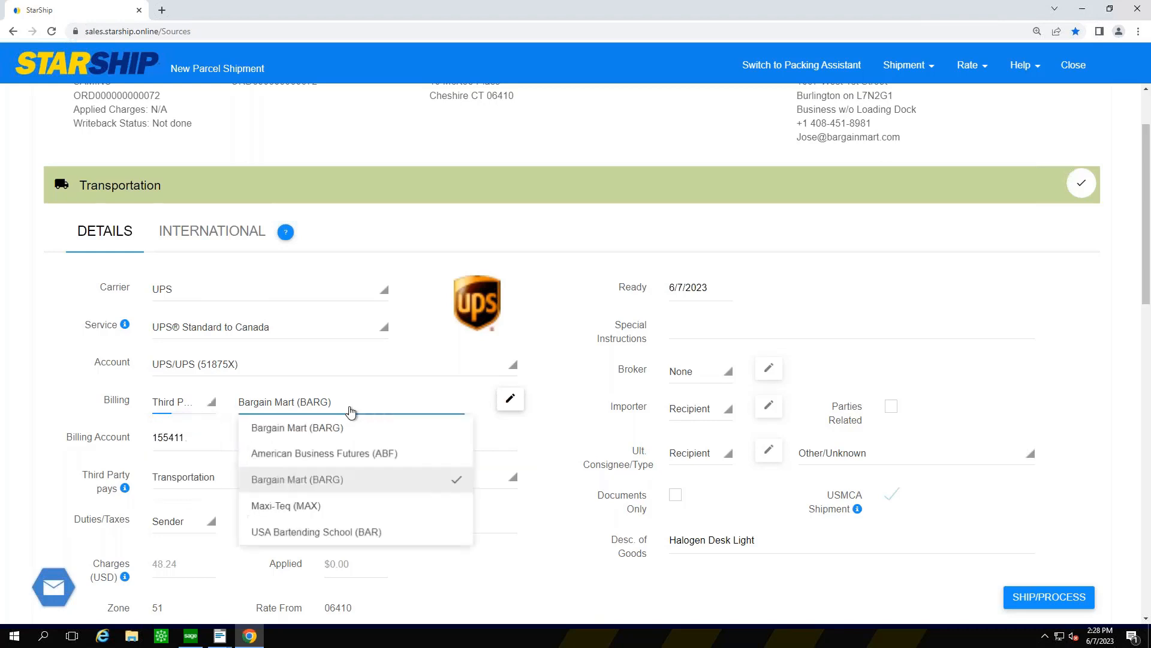
click(356, 489)
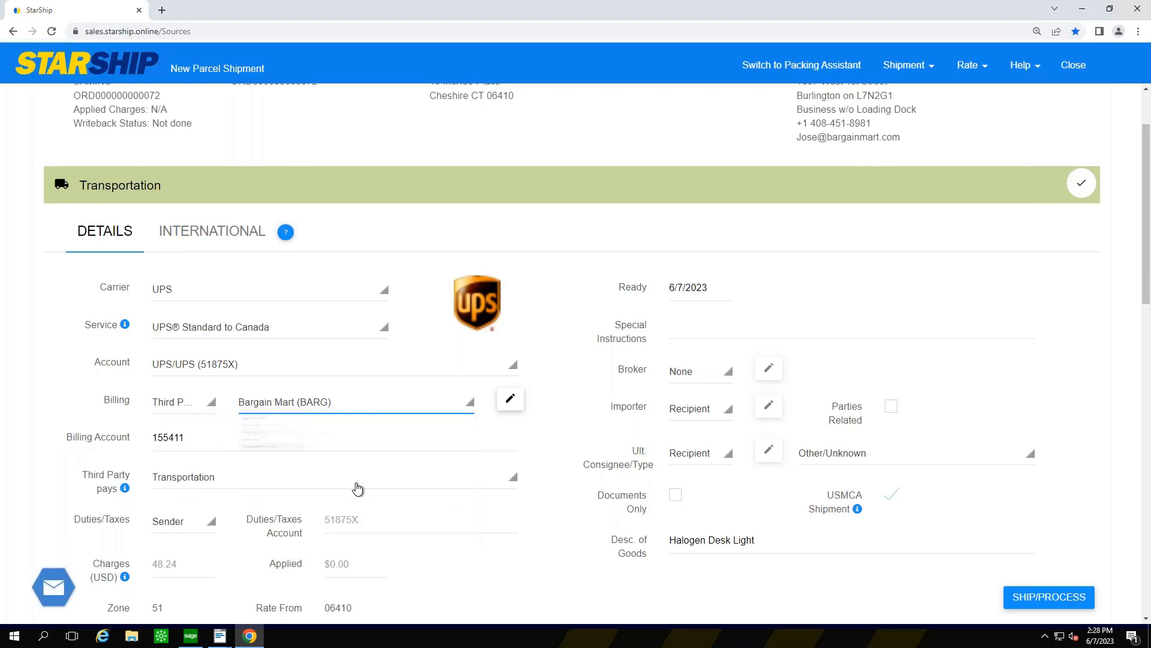
click(510, 408)
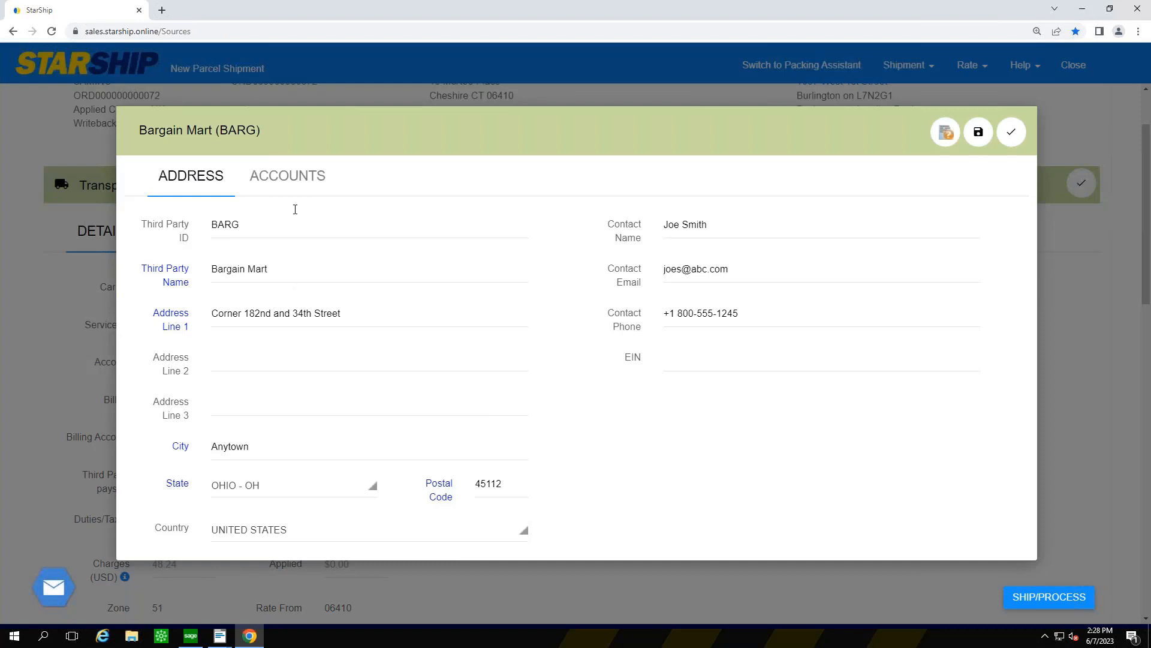
click(302, 180)
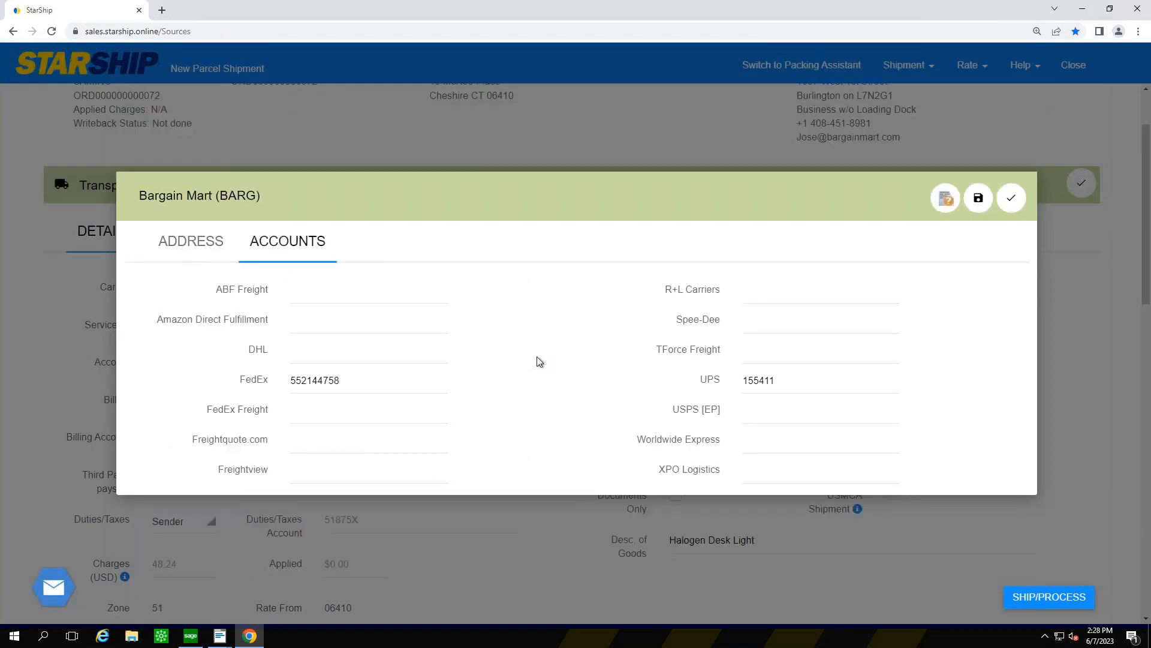
click(1012, 199)
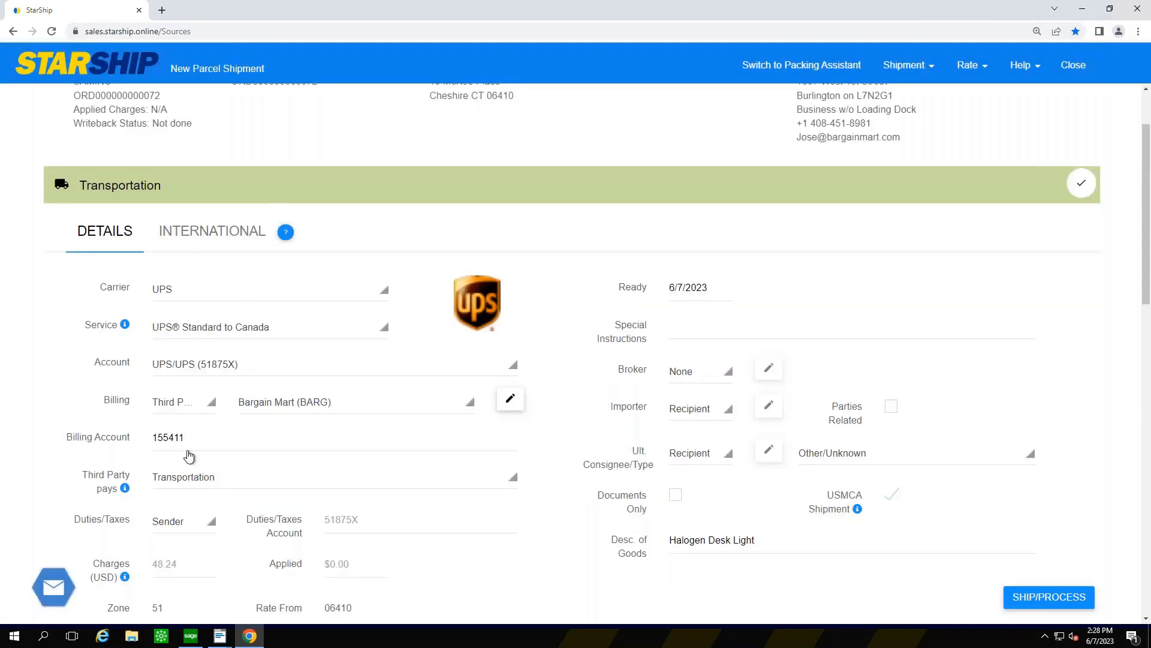
Try editing the third-party billing account, change the billing to Prepaid instead, and close the transportation details.
click(194, 443)
key(BackSpace)
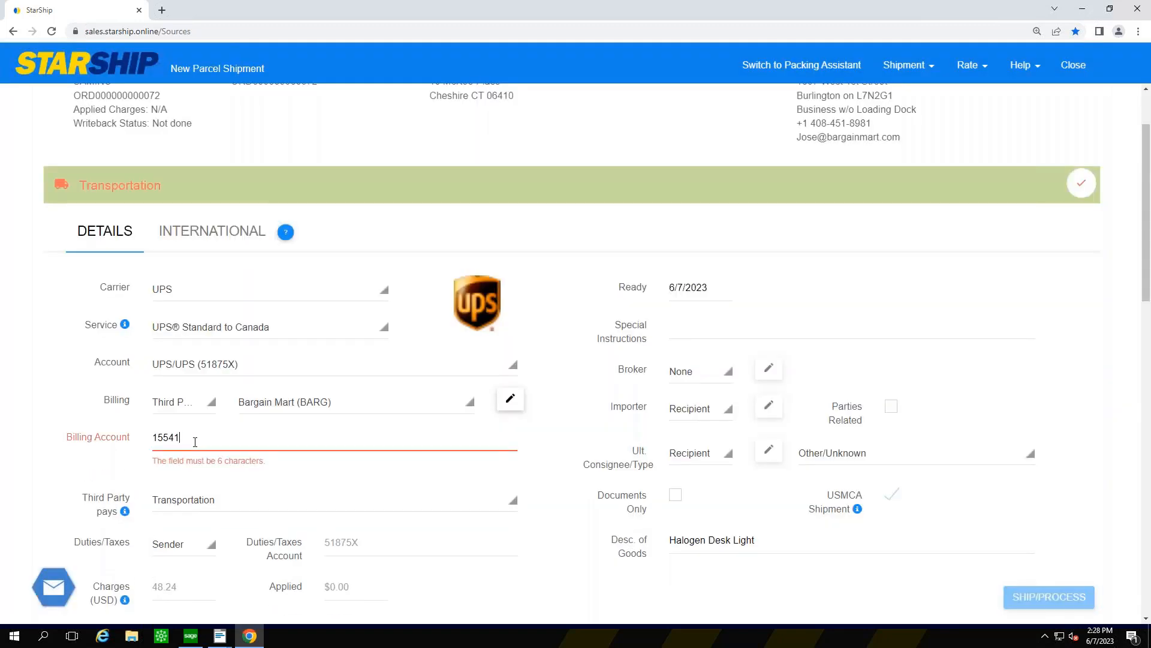
click(177, 412)
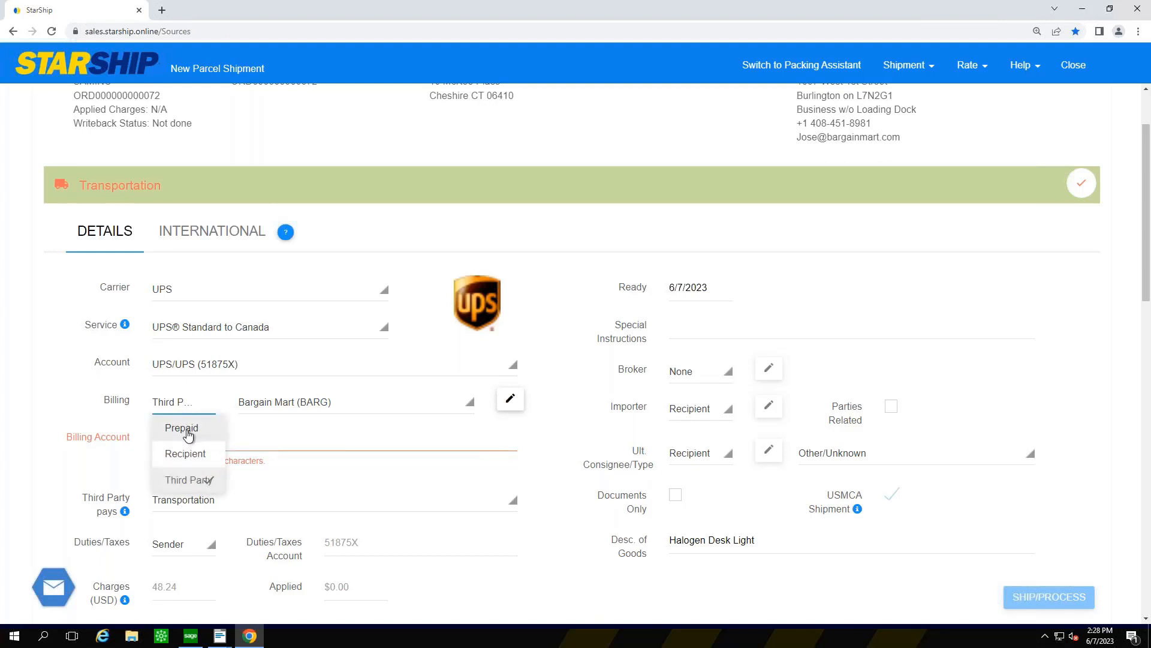
click(186, 437)
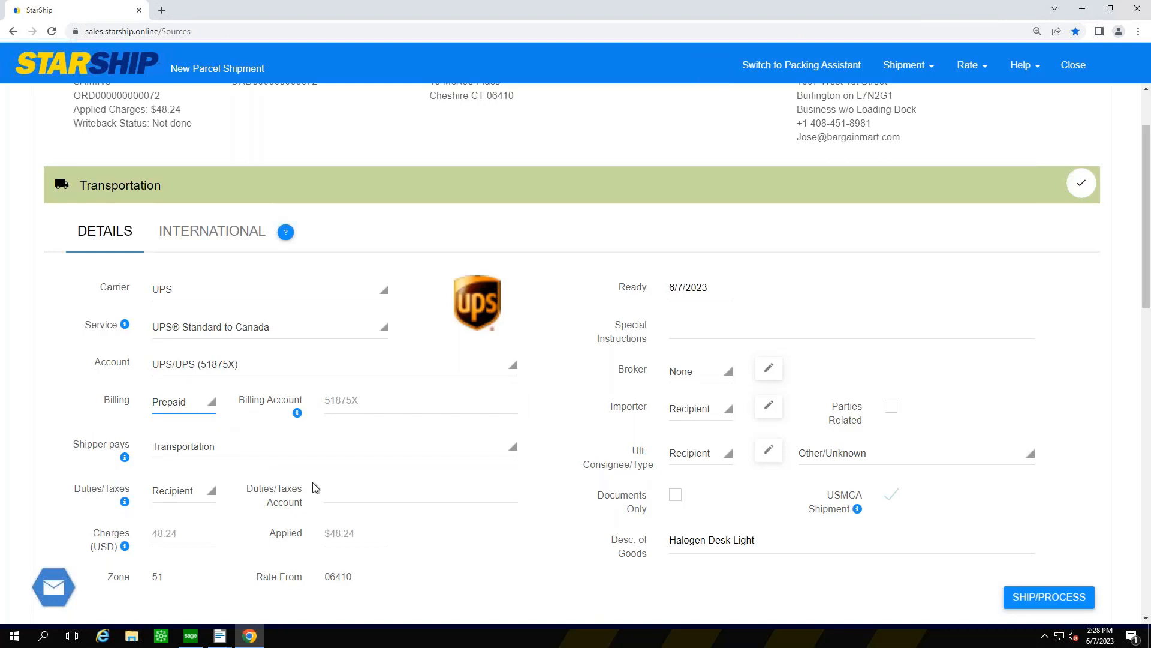
click(1078, 180)
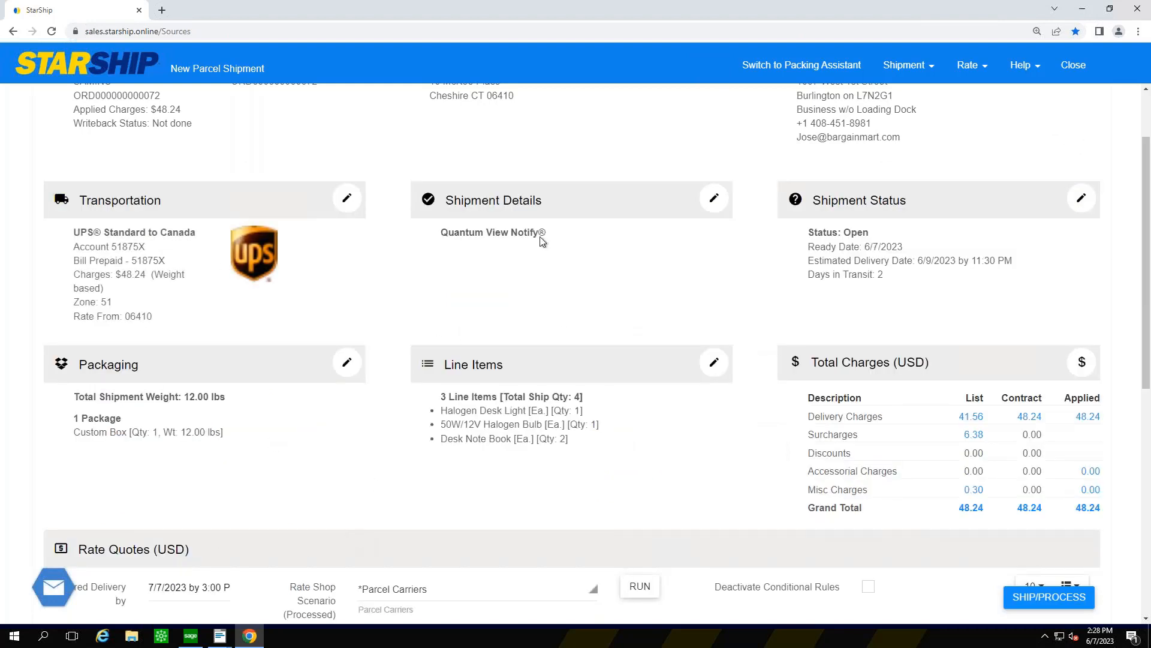
Open the shipment details, try out the Insurance option and turn it back off.
click(713, 198)
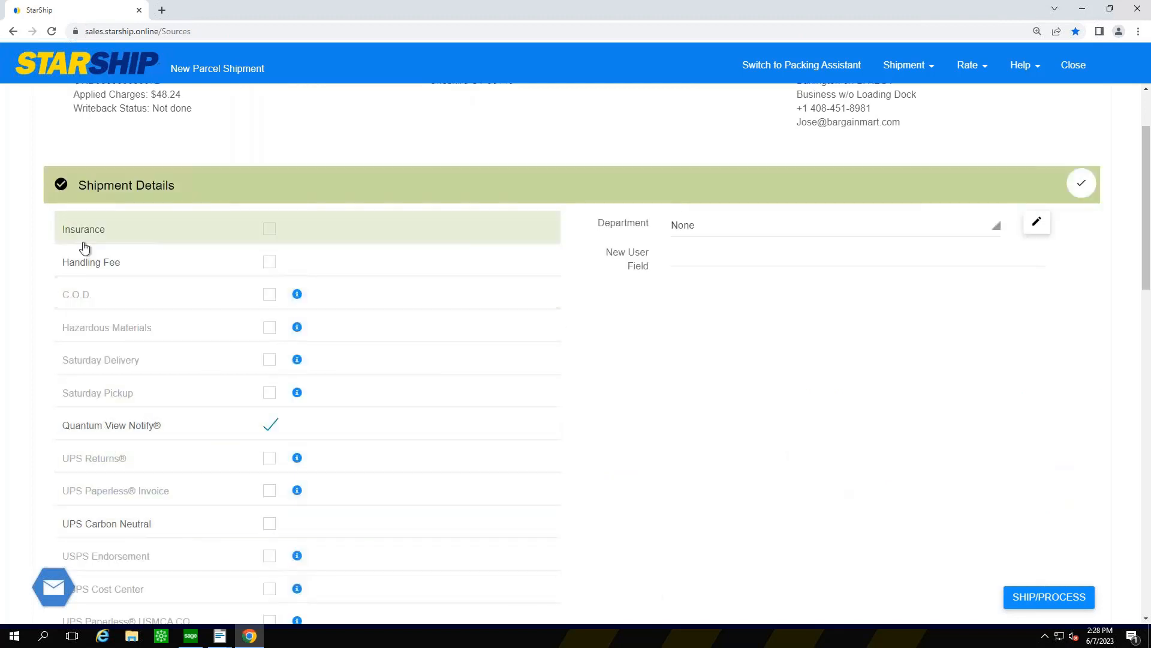
click(269, 231)
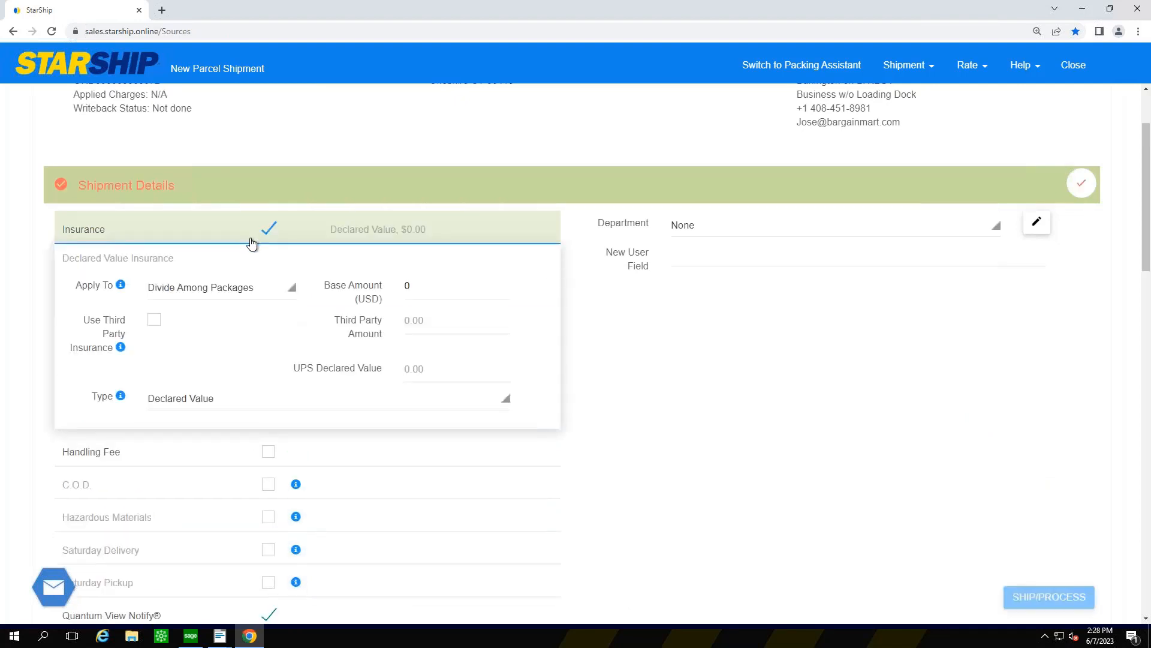
click(269, 228)
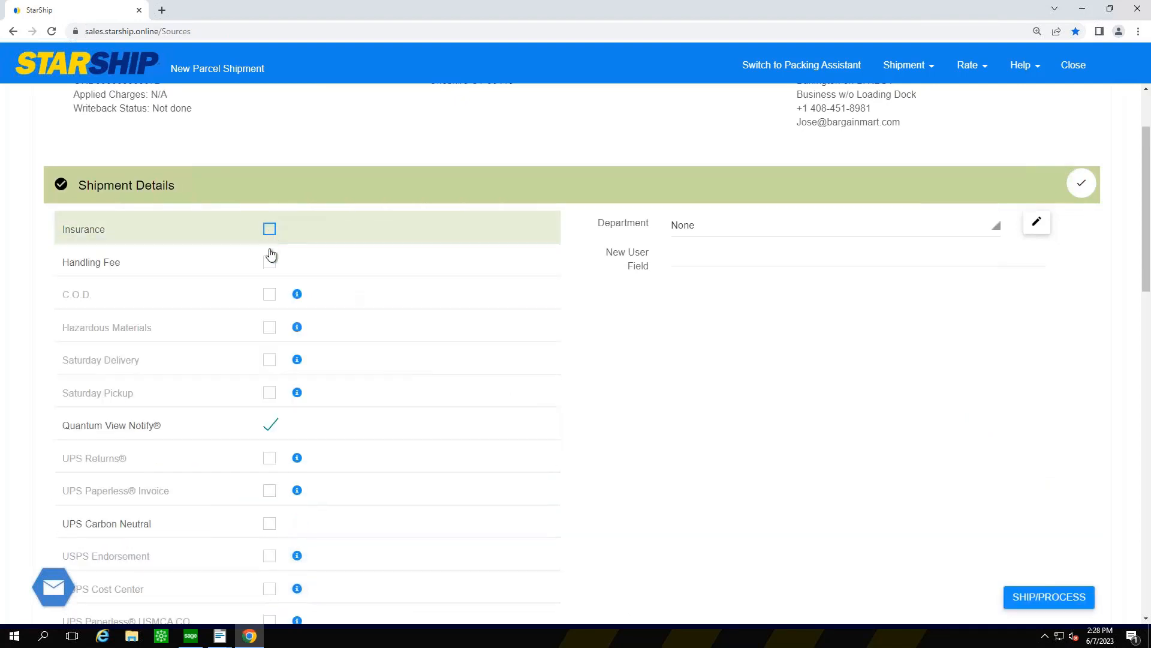
Check the Handling Fee option and the Quantum View Notify e-mail notification settings, and close the shipment details.
click(276, 267)
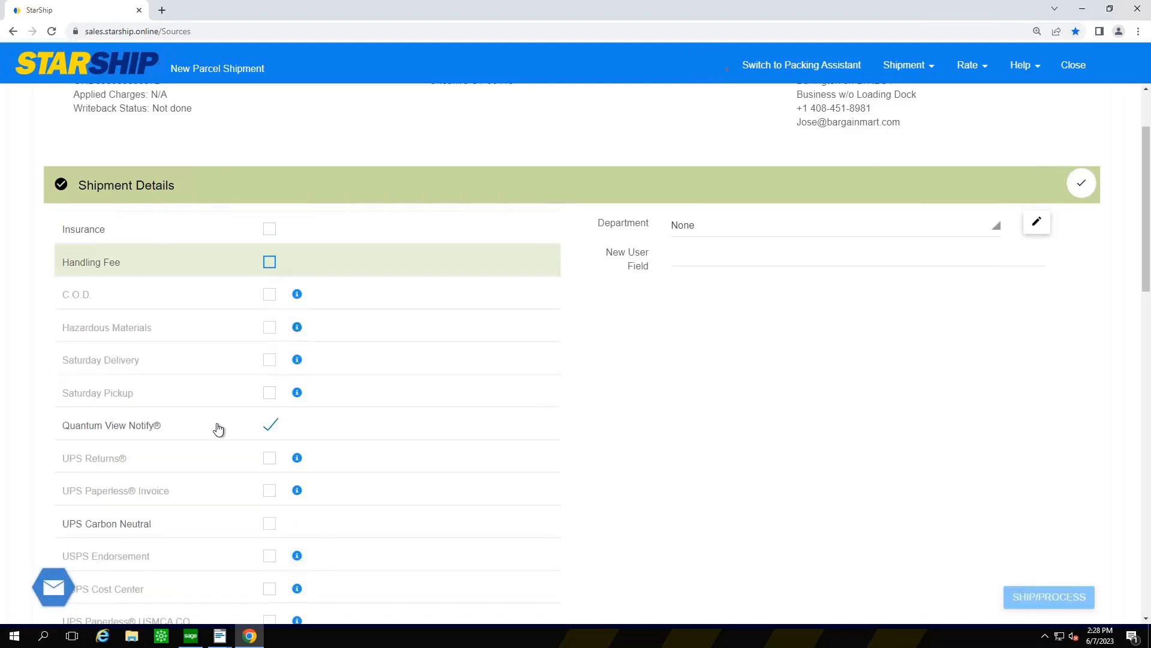
click(233, 431)
scroll(189, 441, down, 1)
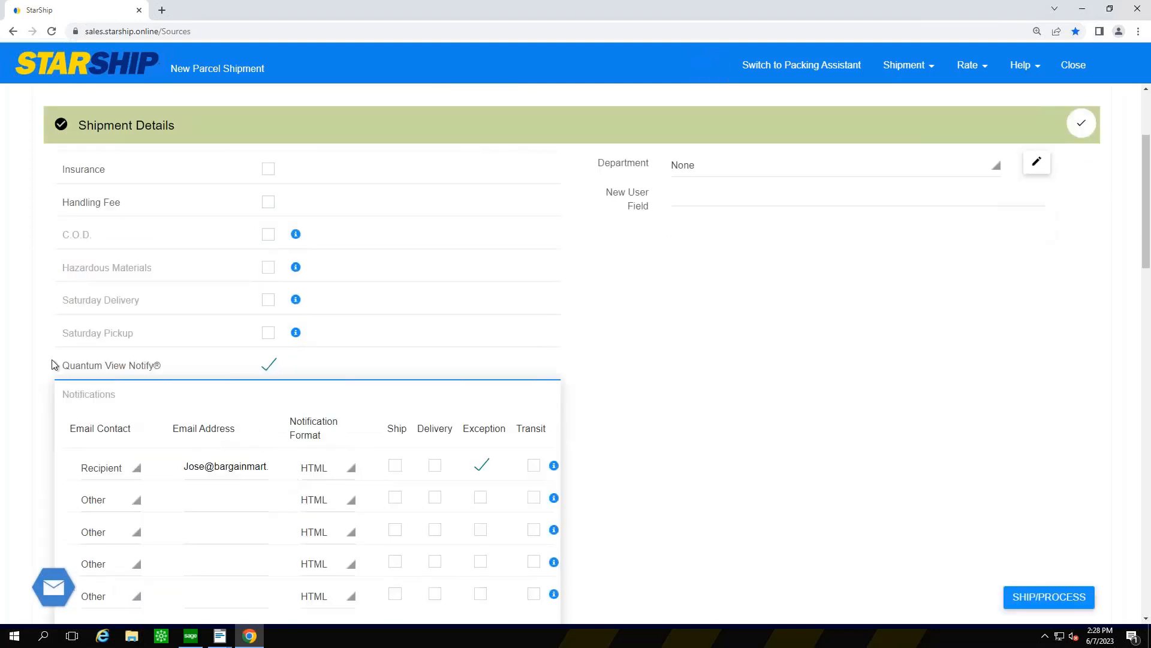
scroll(94, 326, down, 1)
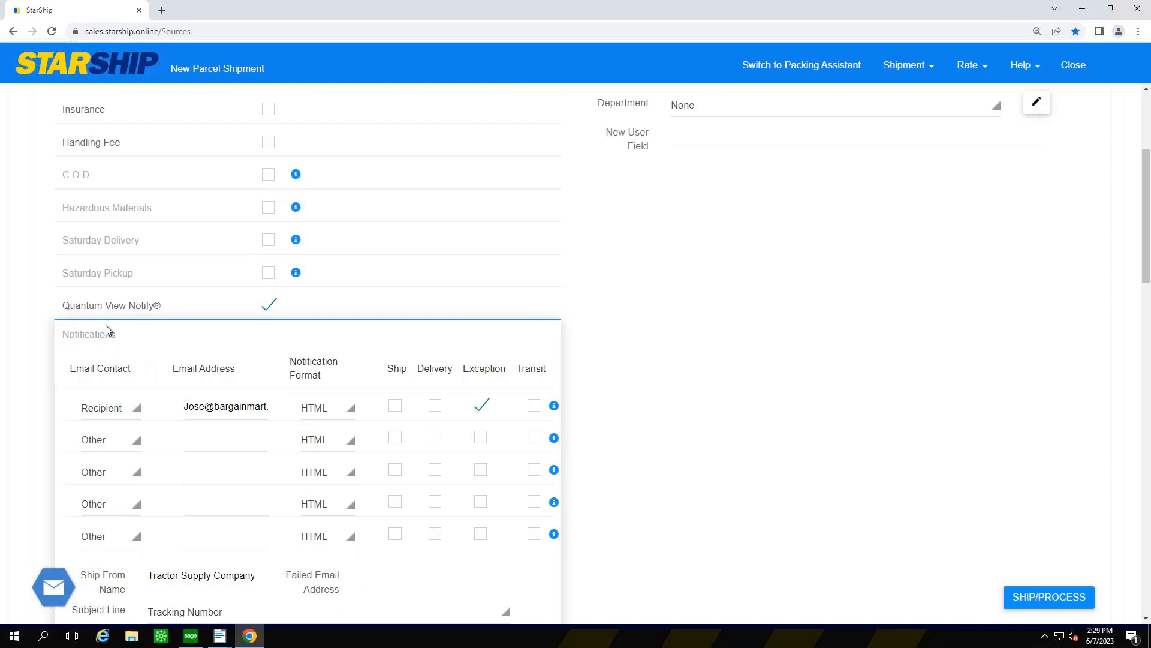
click(222, 409)
click(228, 441)
click(226, 474)
click(227, 505)
scroll(847, 411, up, 4)
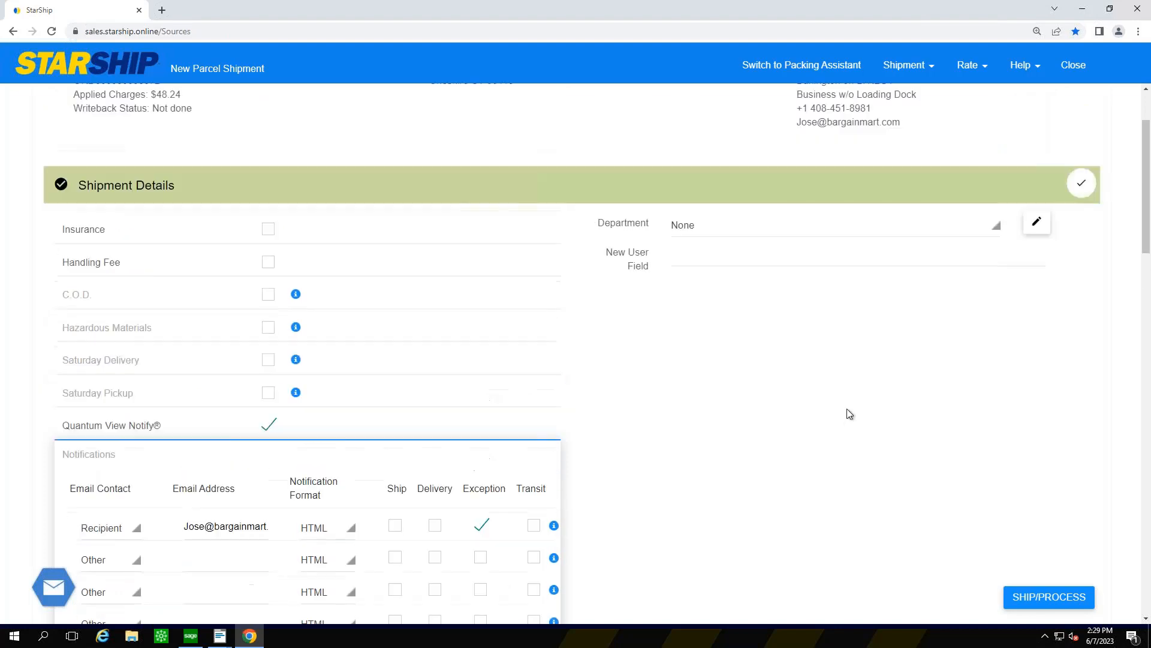
click(1082, 292)
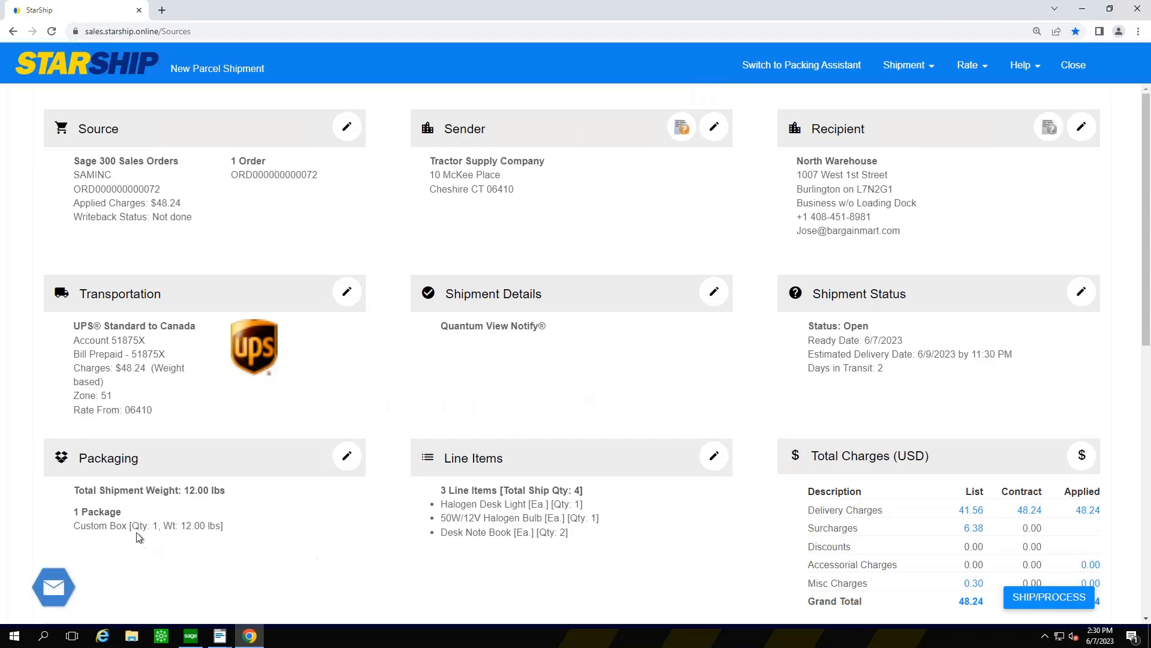
Open the packaging details, expand the first package's contents and add a second package.
click(347, 458)
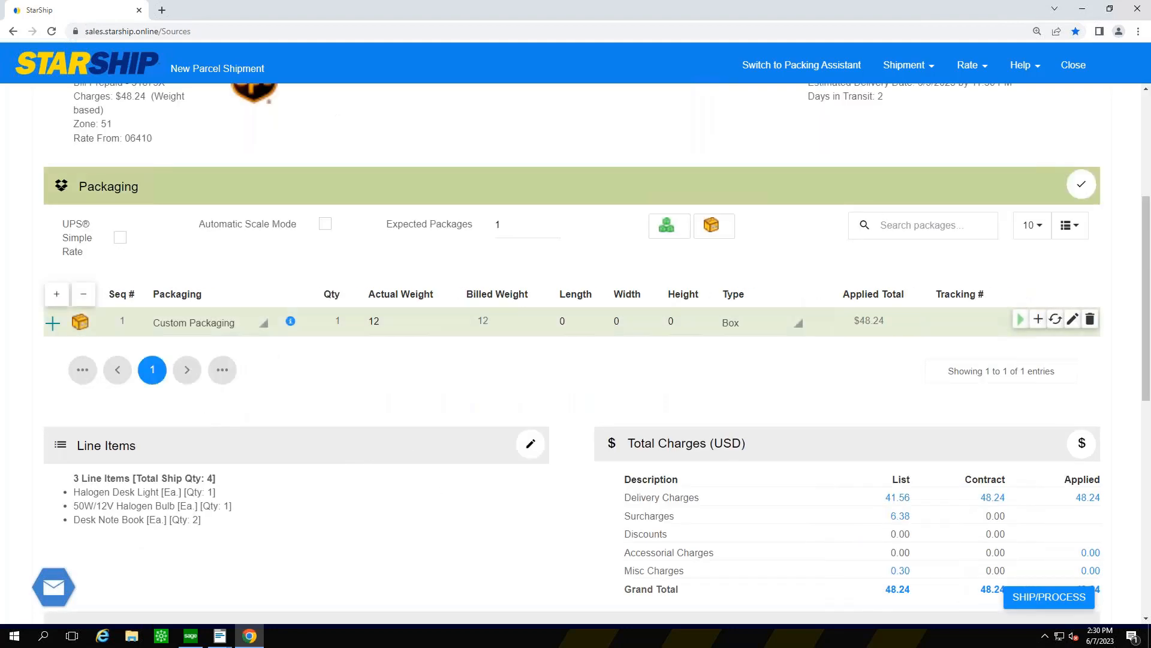
click(54, 325)
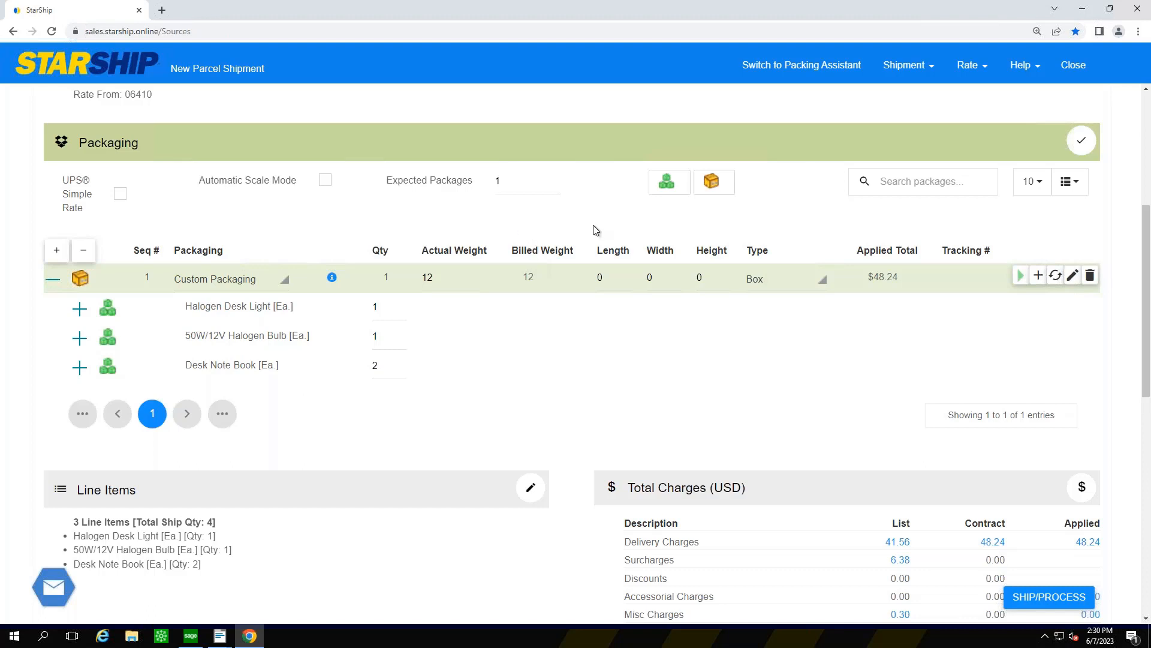
click(711, 184)
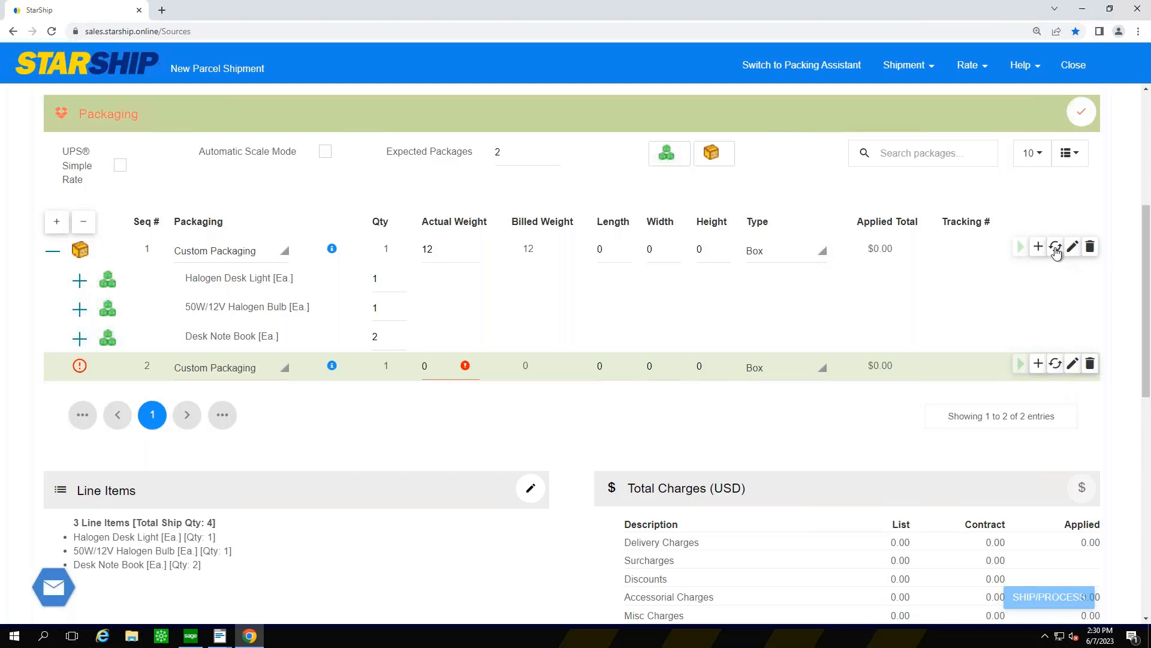
Repeat the second package two times and delete the resulting fourth package.
click(1055, 364)
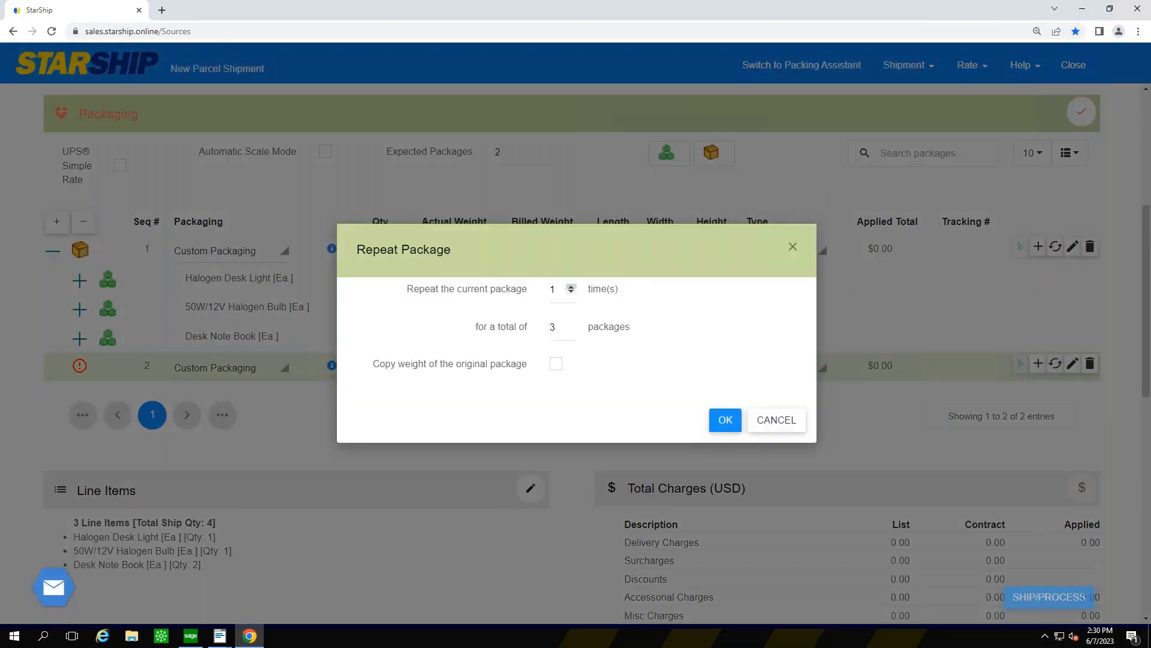
click(570, 286)
click(726, 419)
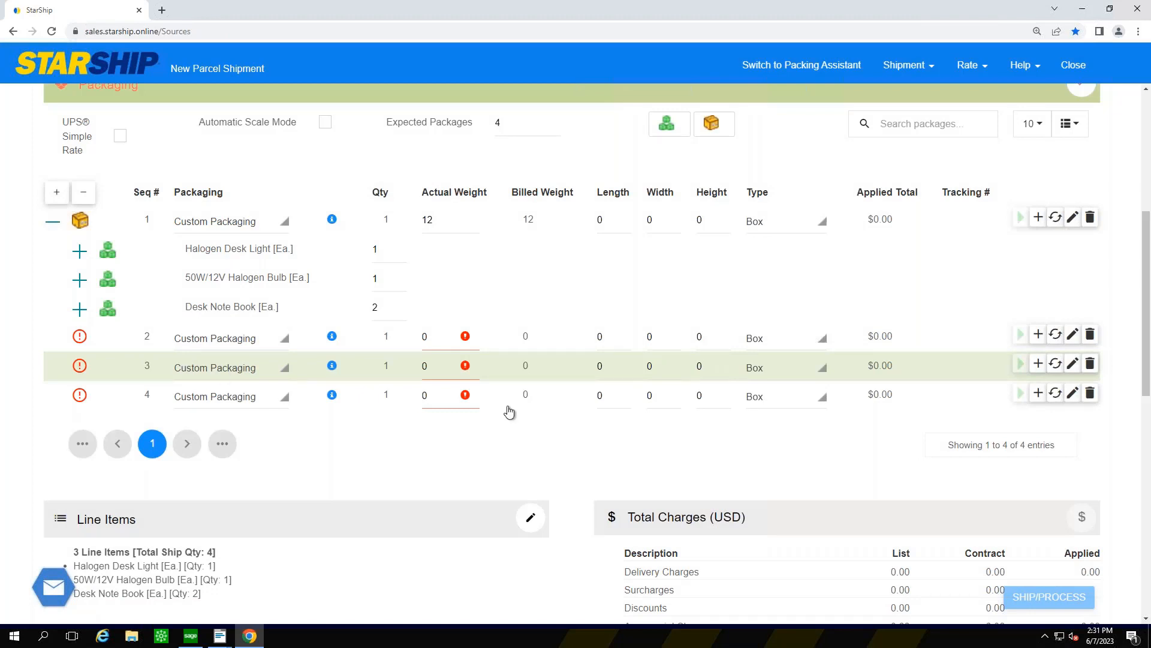
click(1090, 393)
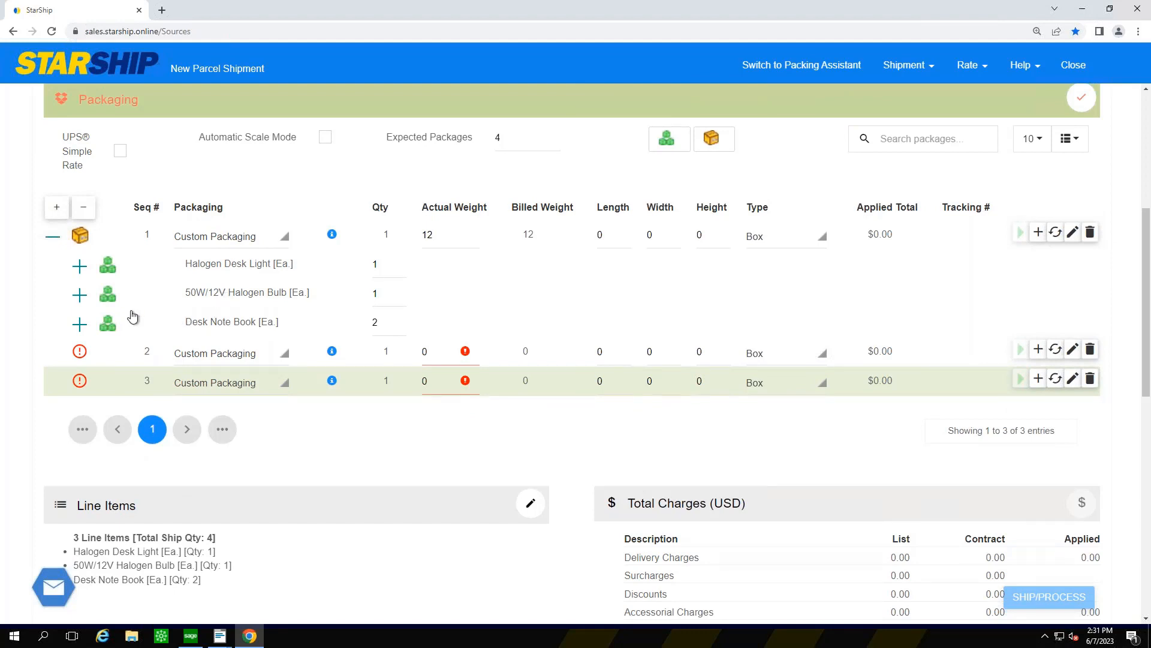
Move the Desk Note Book item into the second package and delete the third package after trying a weight of 1 on it.
drag(217, 324, 223, 356)
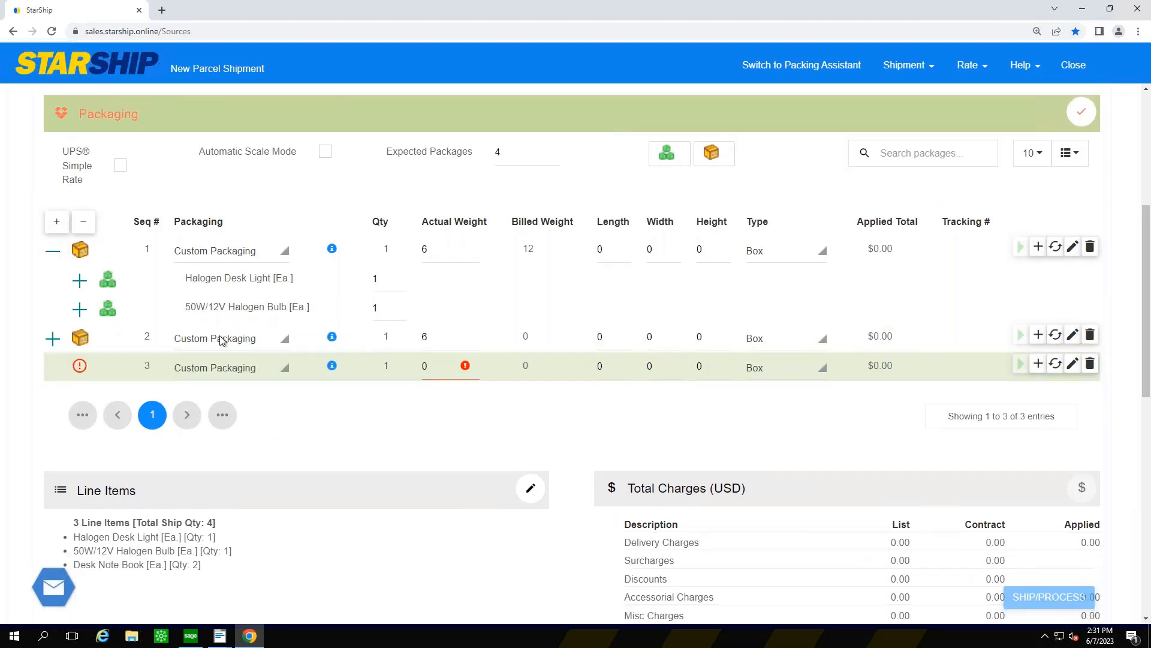
click(52, 339)
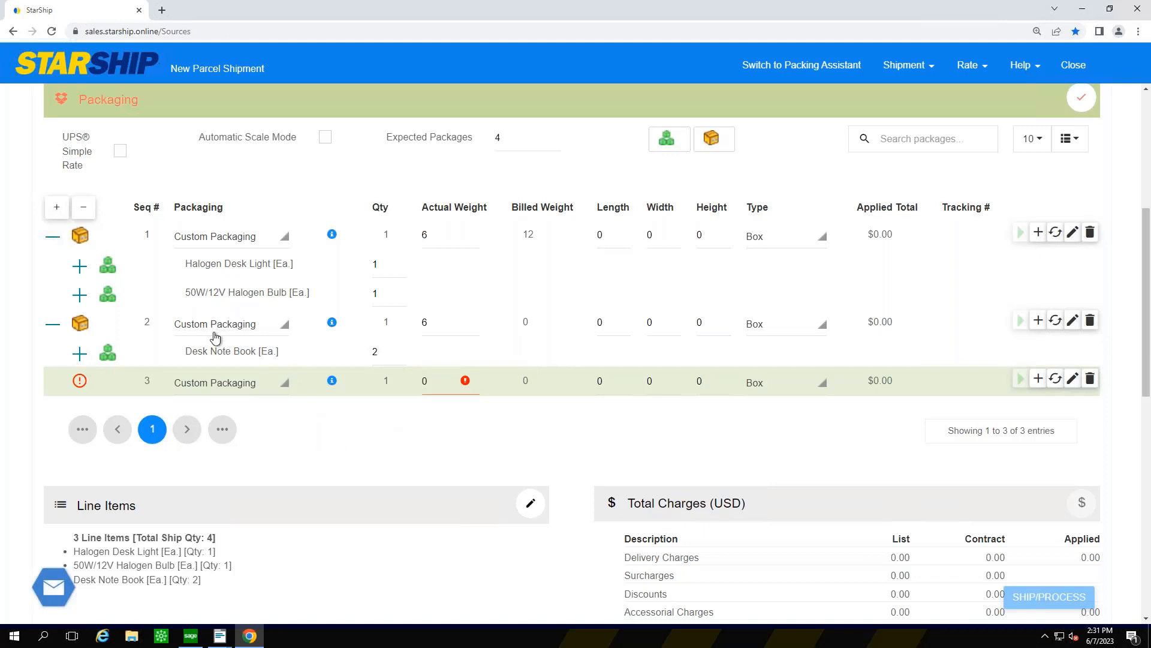
click(473, 379)
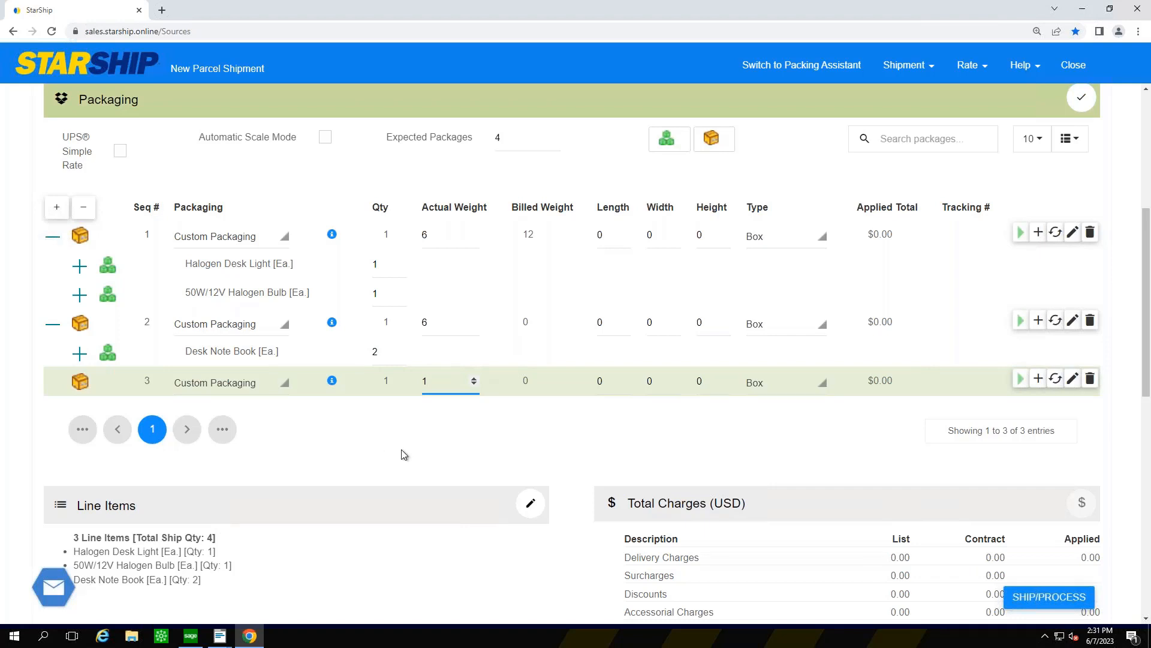
click(1090, 378)
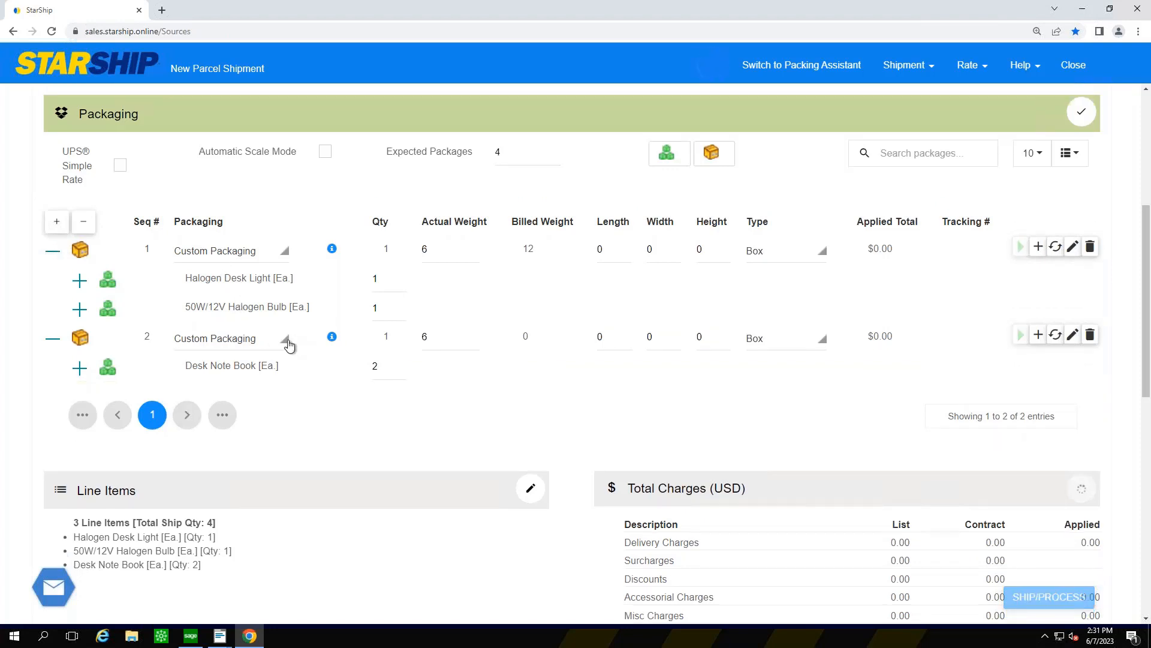
Set the first package's packaging to Large and the second package's packaging to Small.
click(222, 267)
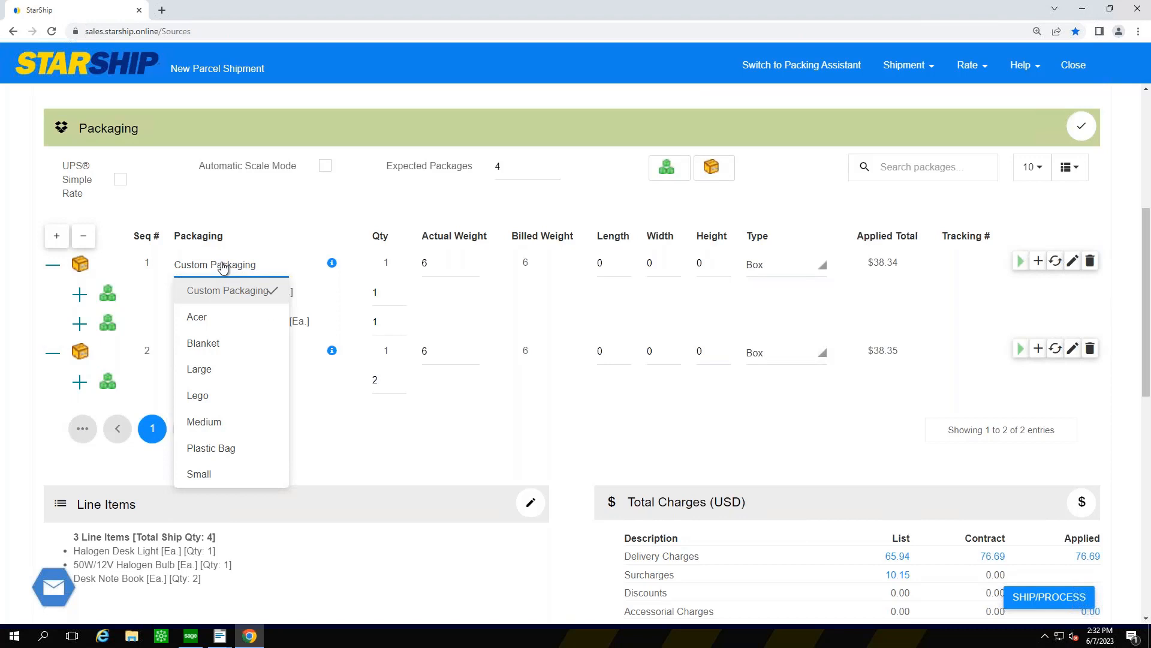
click(217, 373)
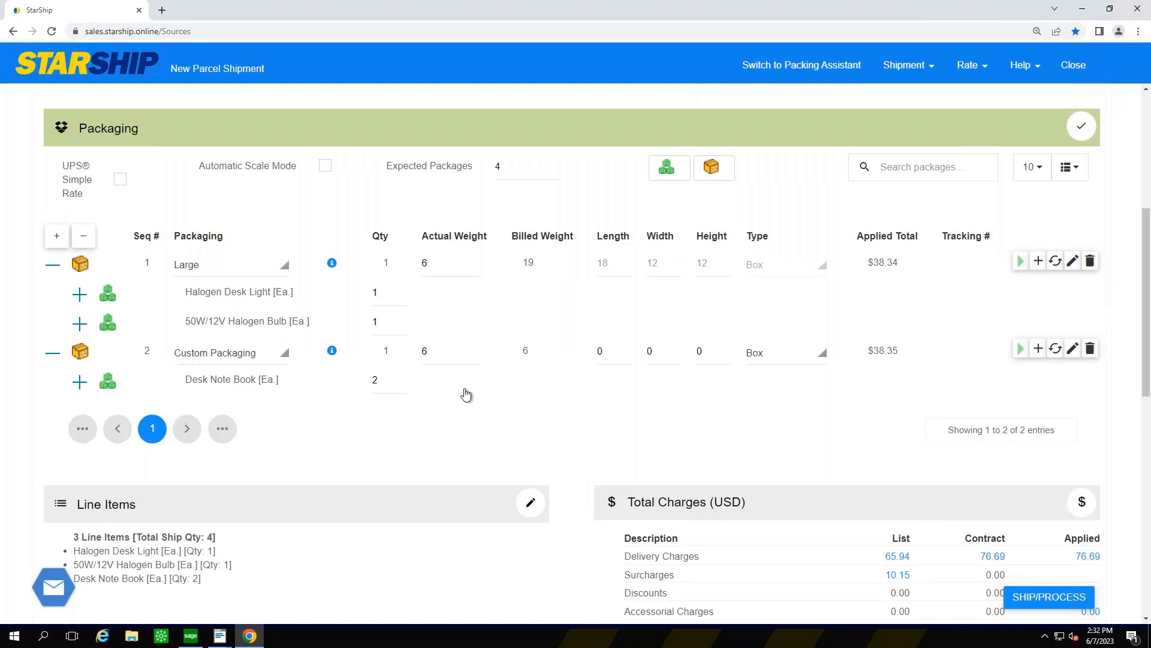
click(600, 353)
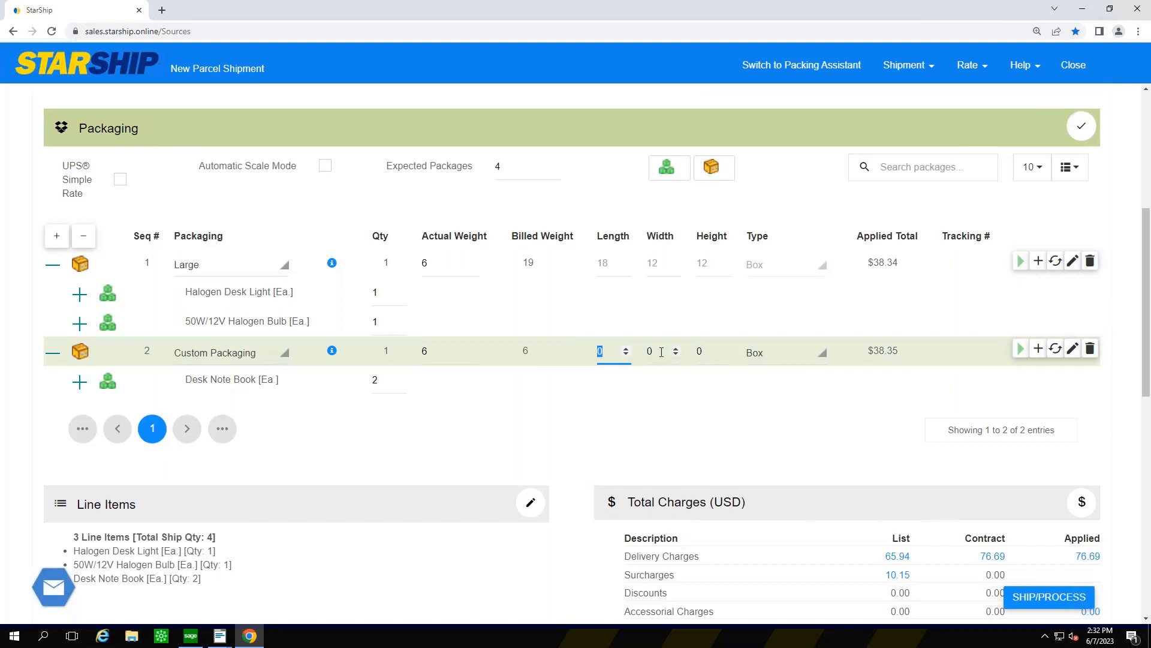
click(660, 355)
click(692, 359)
click(228, 360)
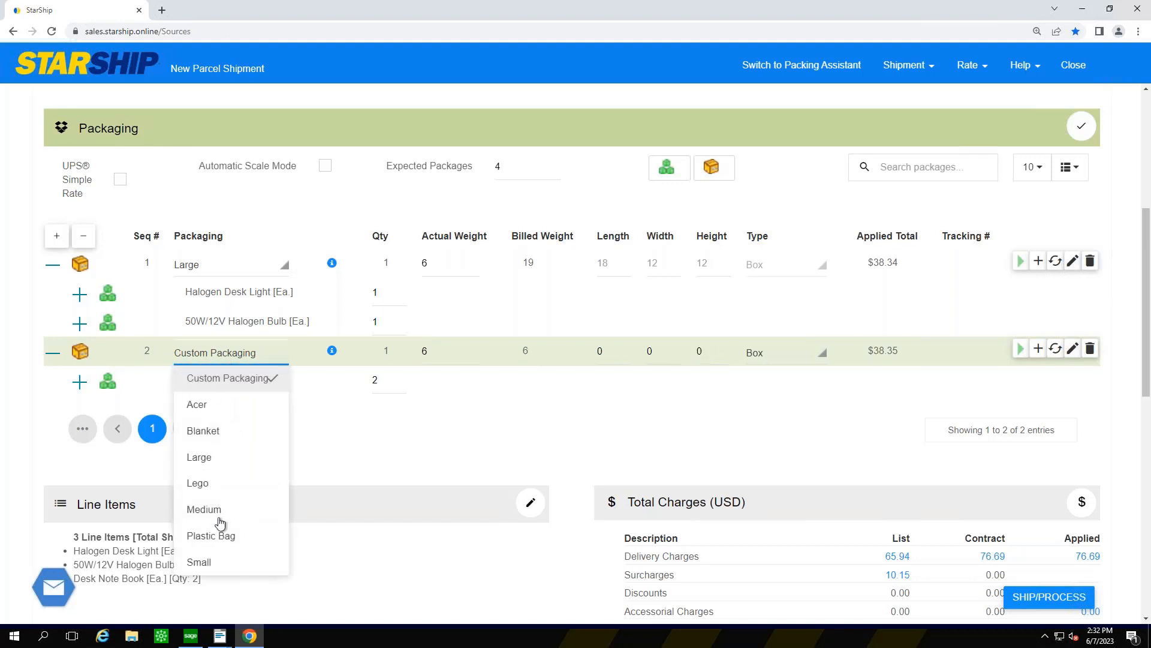
click(204, 563)
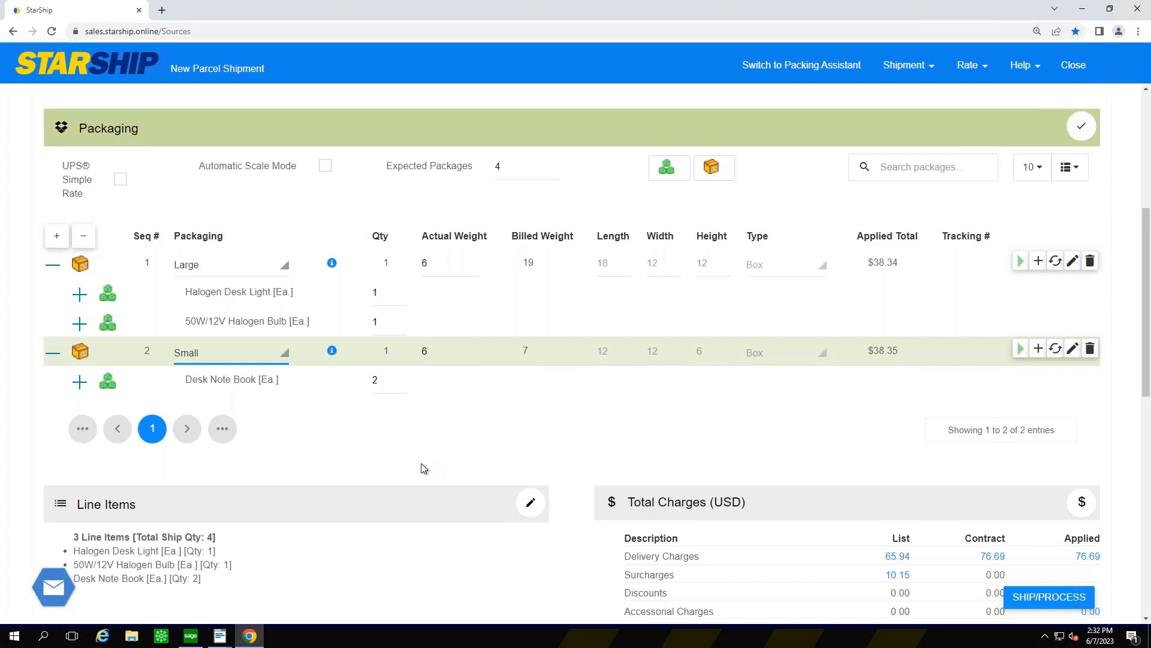
Review the packed item quantities and the actual and billed weights of the packages, leaving them as they are.
click(379, 293)
click(401, 382)
click(401, 377)
double_click(443, 262)
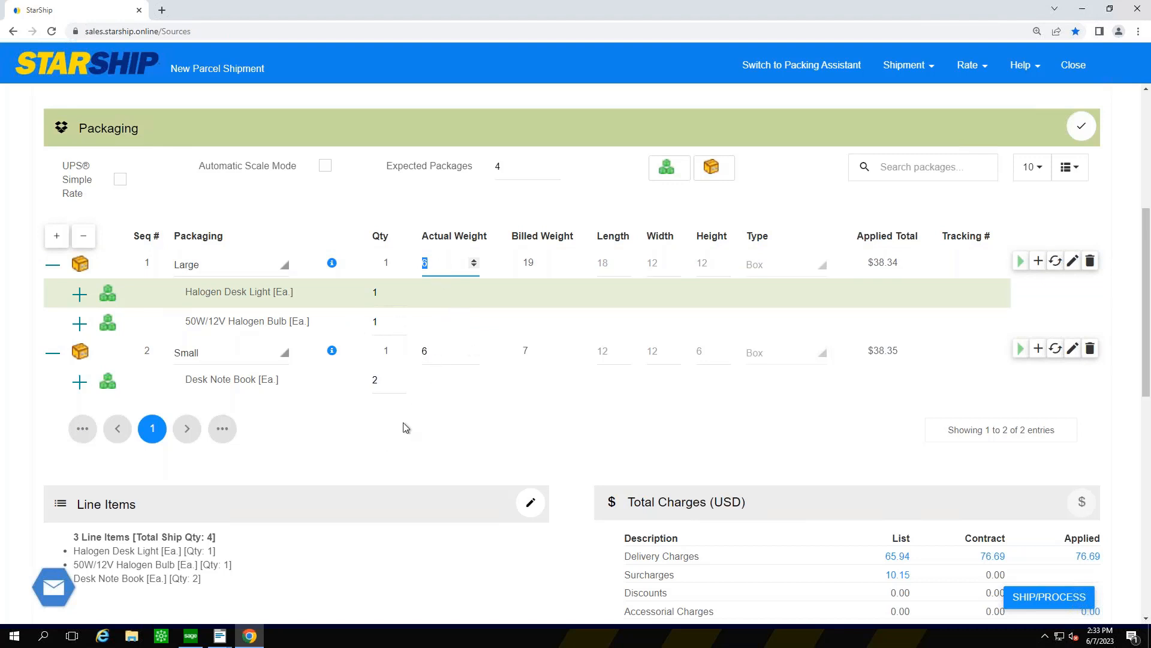
click(473, 438)
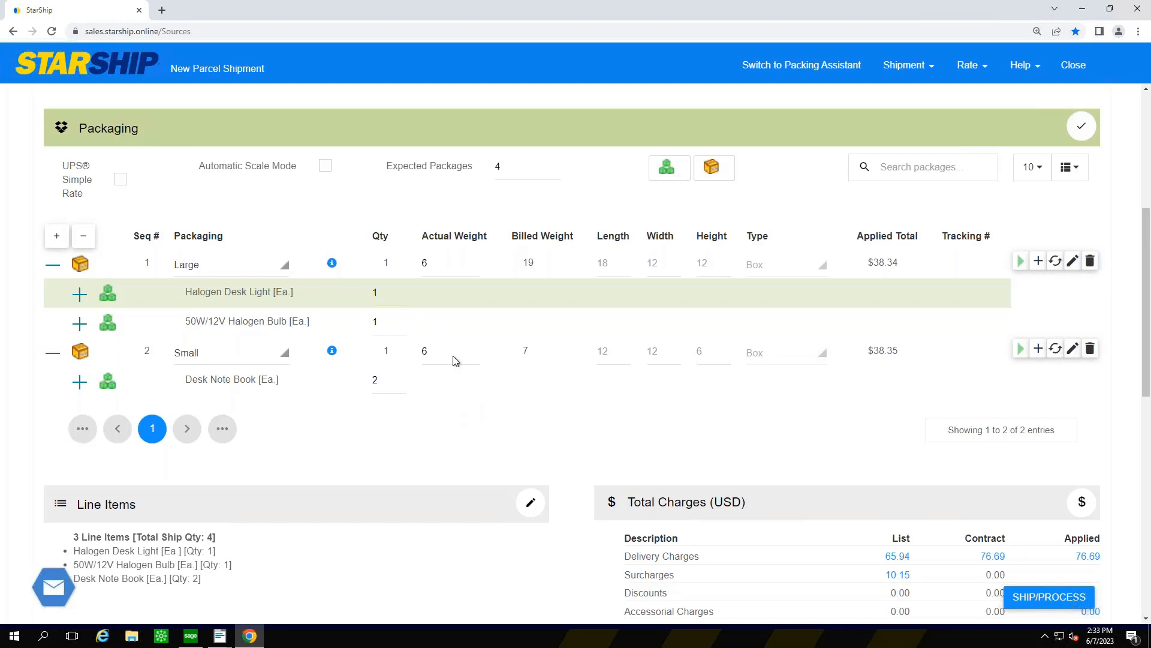
click(418, 268)
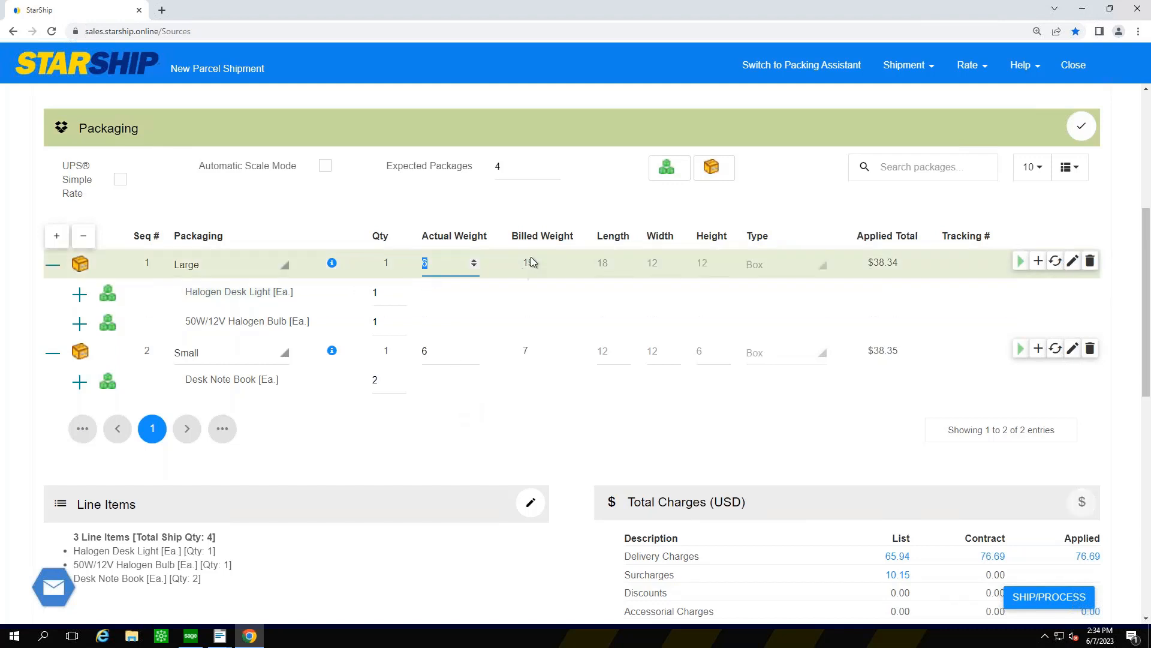
click(461, 473)
Lower the number of expected packages for the shipment.
click(555, 169)
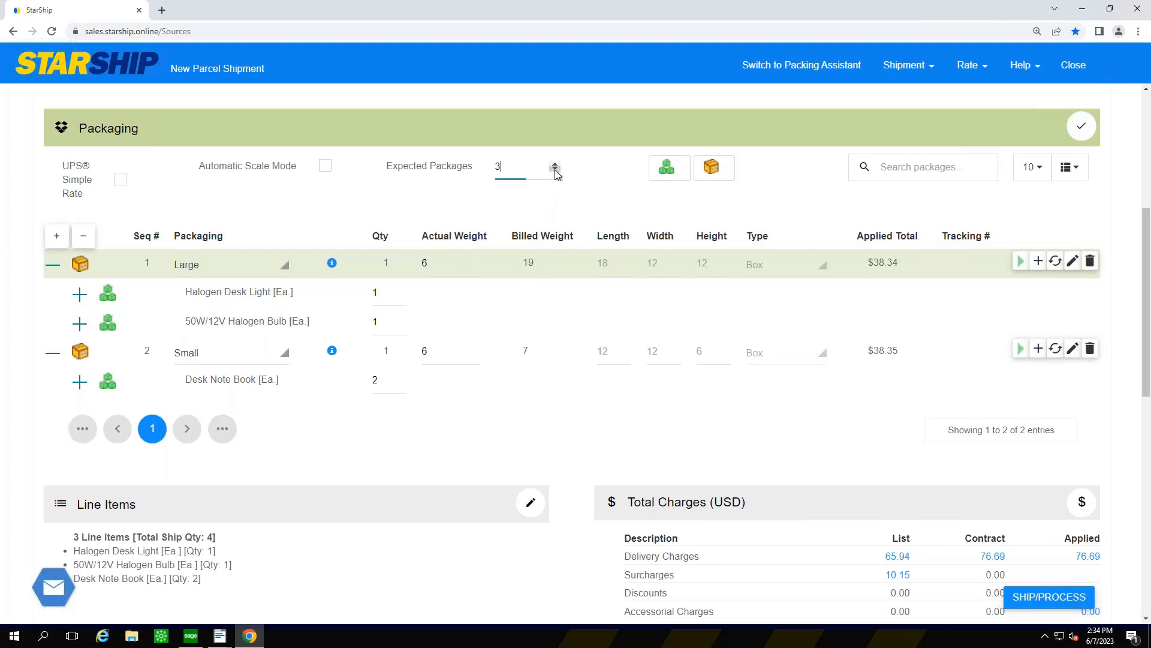
click(555, 169)
Examine the carrier rate quotes and the breakdowns of the surcharges, miscellaneous charges and applied grand total.
scroll(483, 442, down, 8)
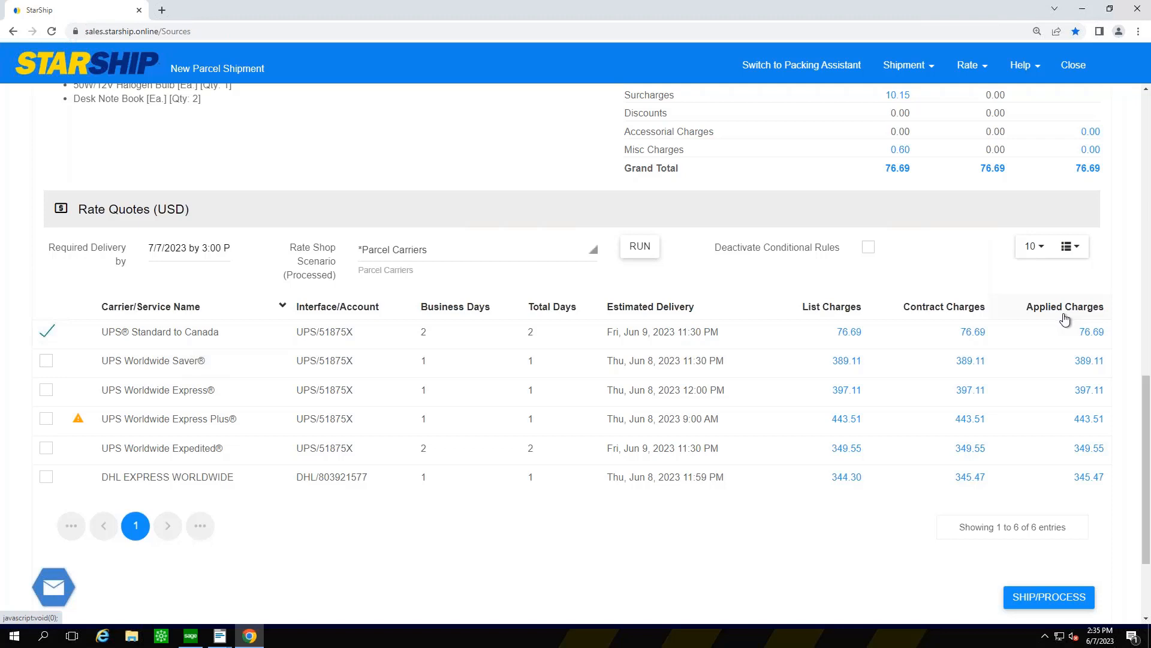
scroll(966, 317, up, 1)
click(898, 156)
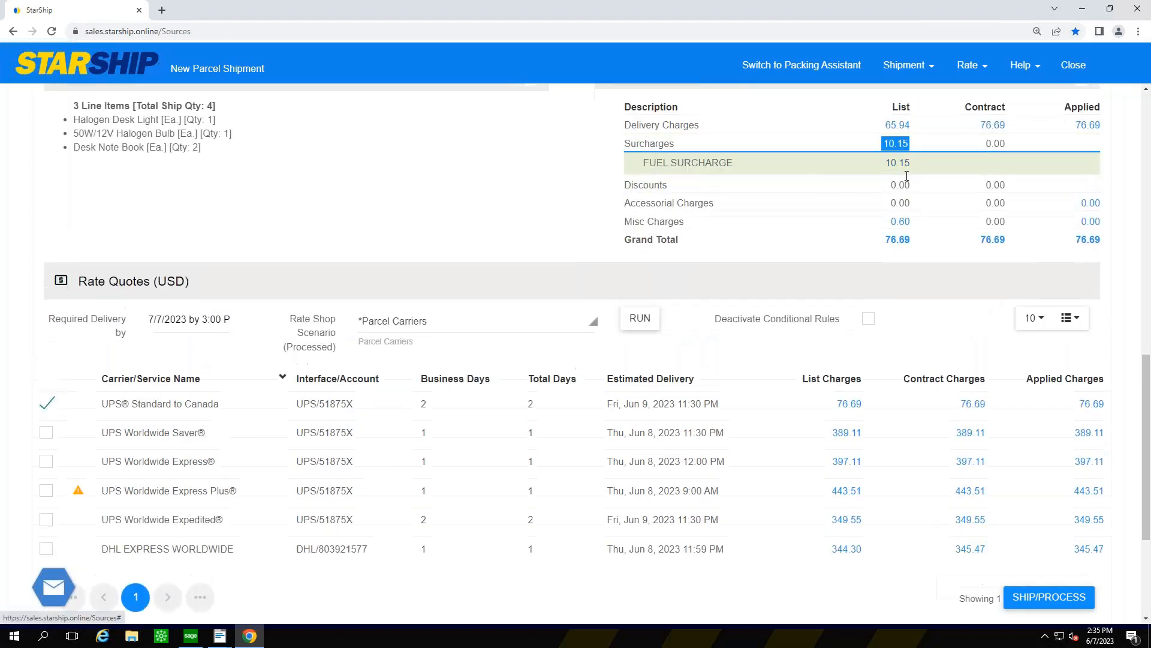
click(899, 220)
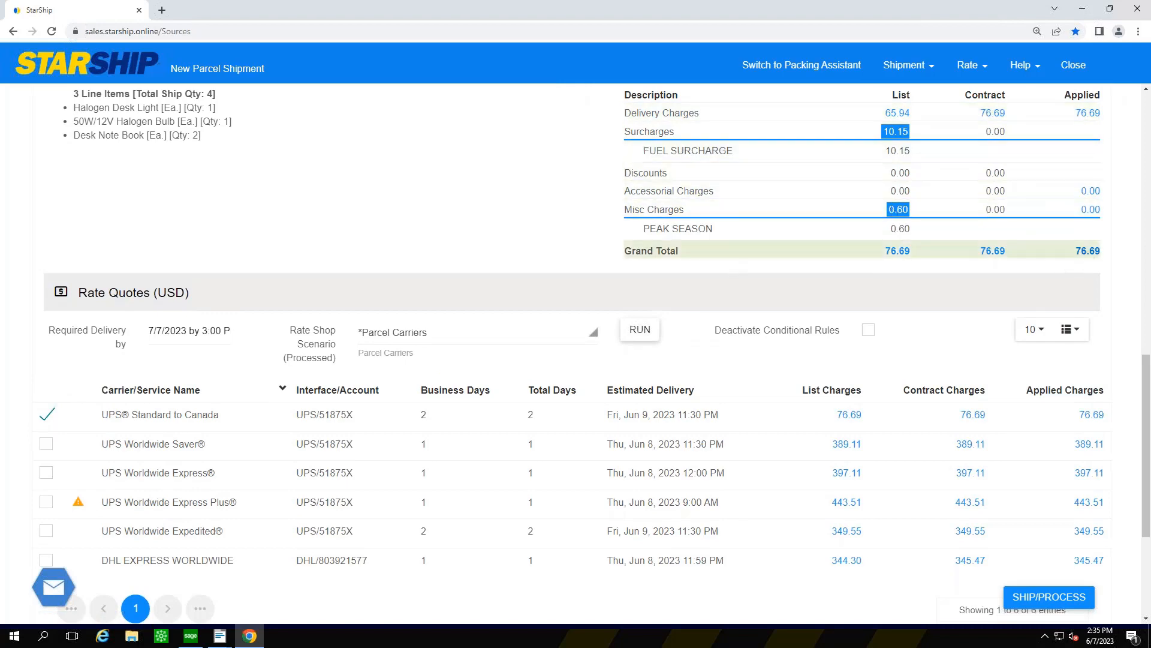
click(1087, 251)
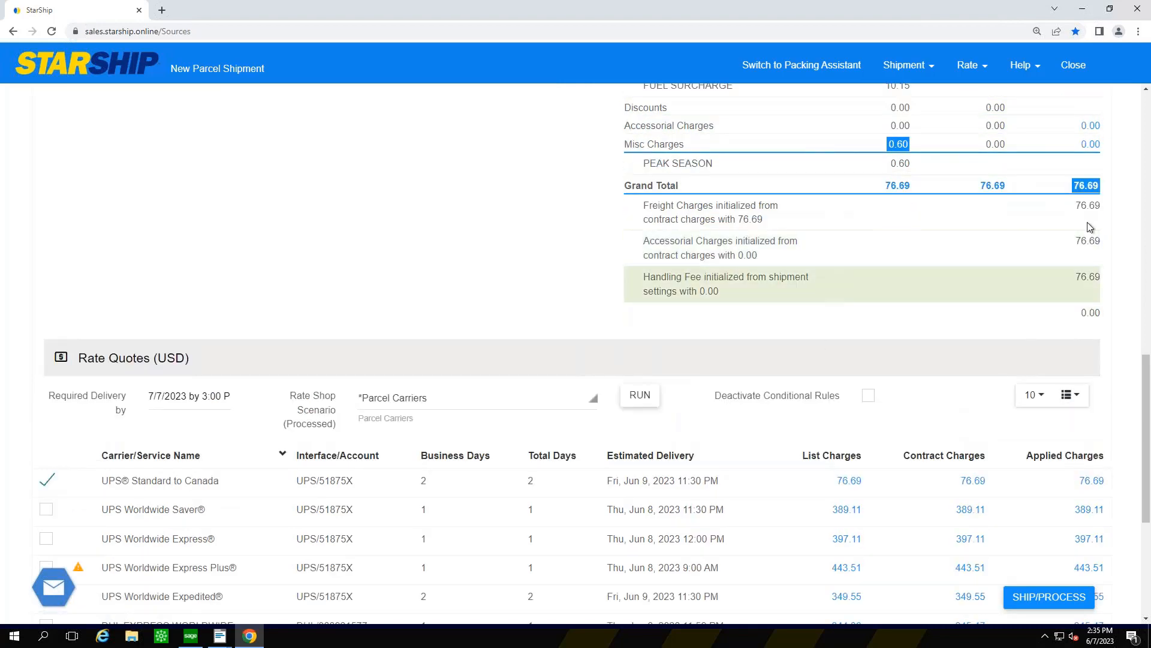
click(1086, 187)
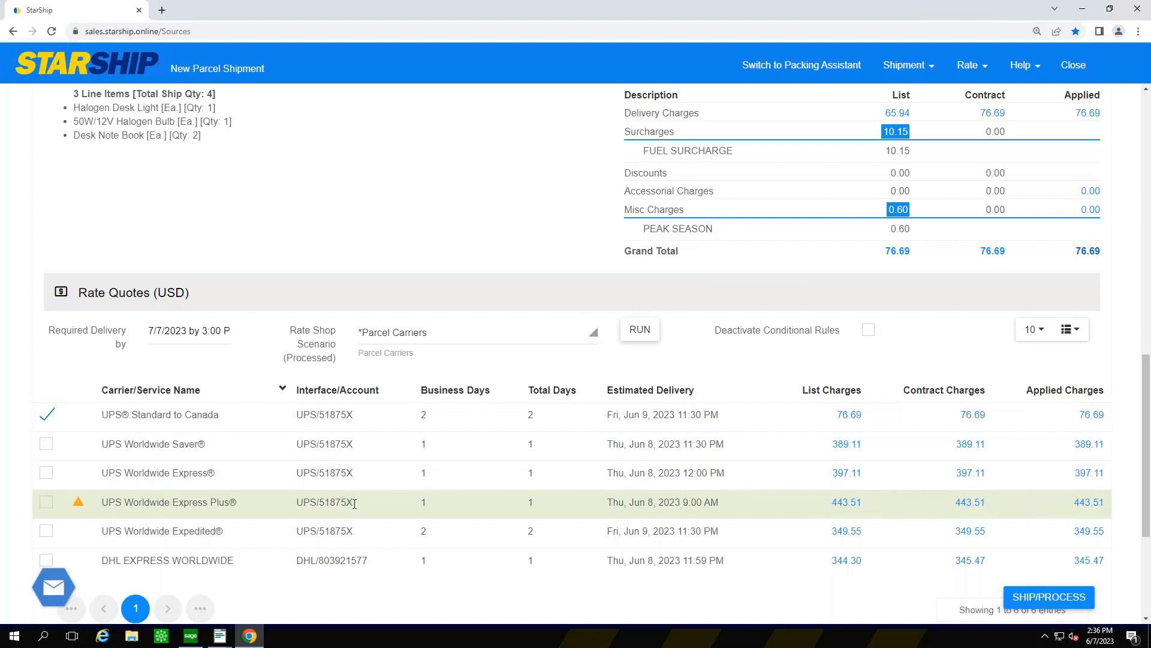
scroll(238, 261, down, 1)
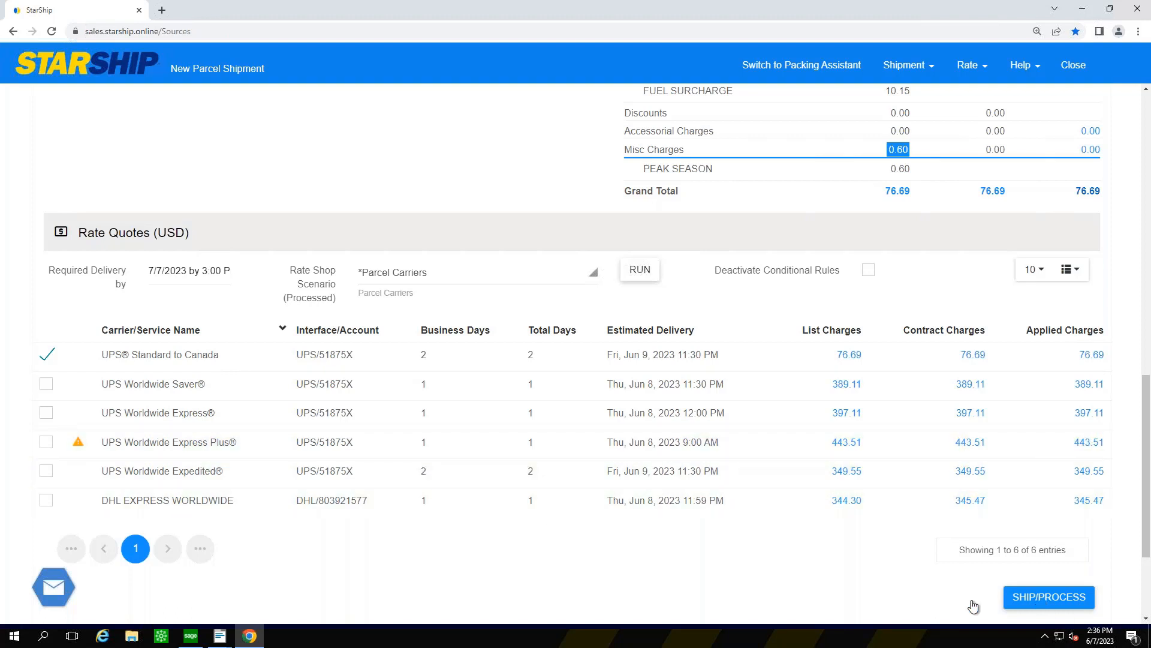
Open the Halogen Desk Light line item and examine its item details and international customs settings.
scroll(547, 522, up, 3)
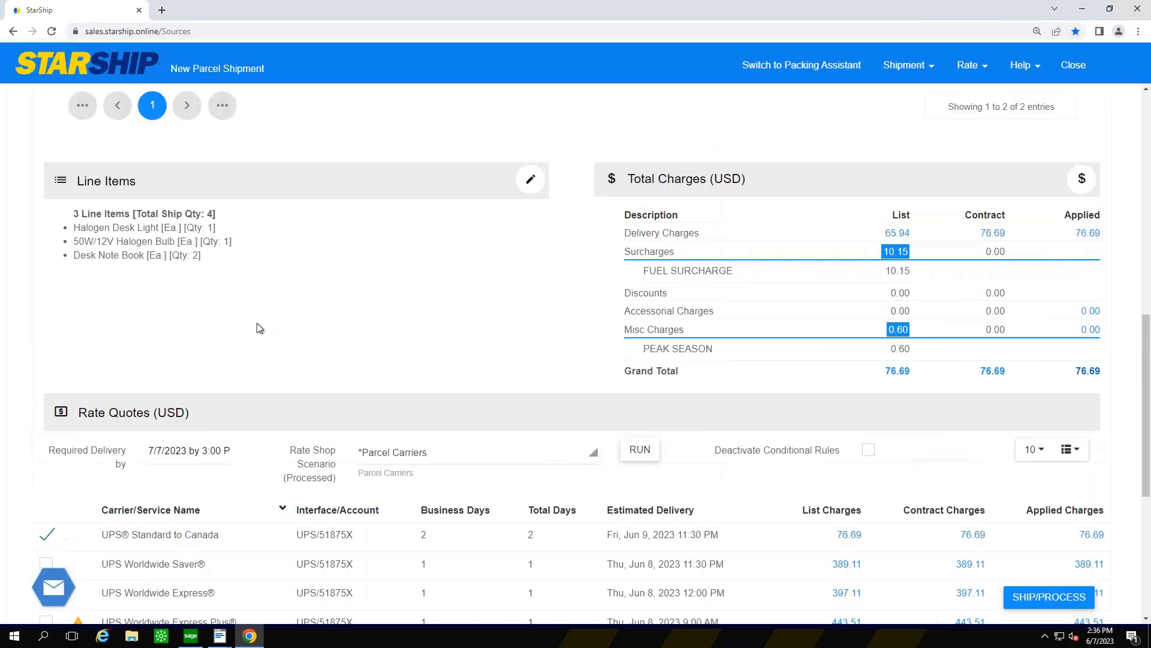
click(515, 187)
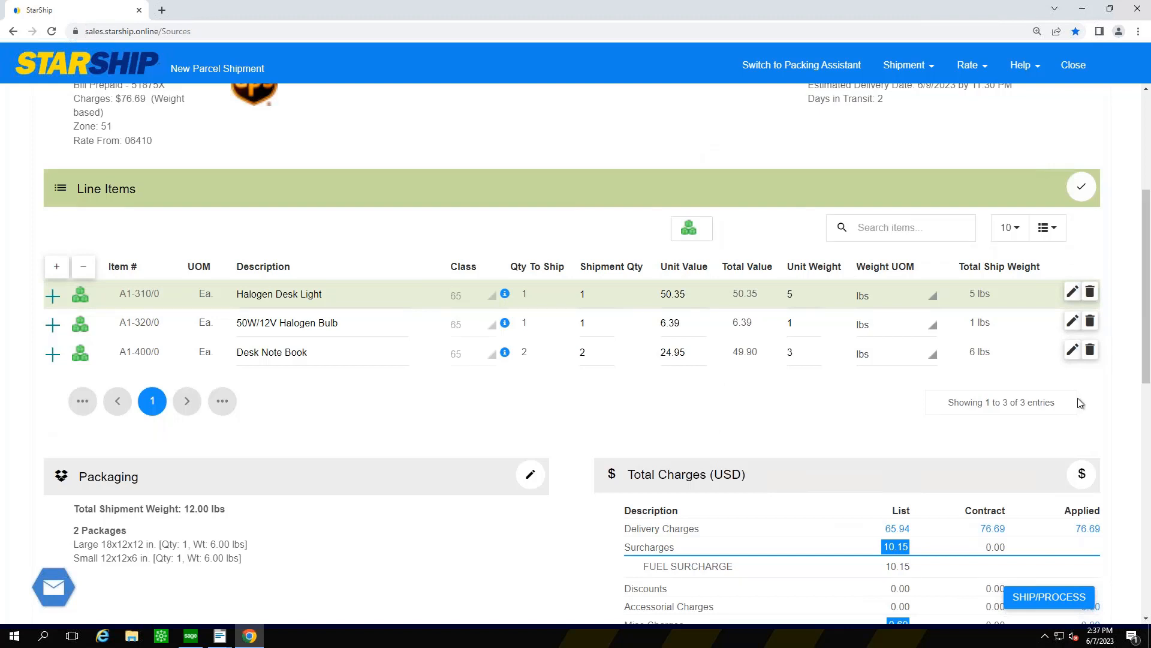
click(1072, 294)
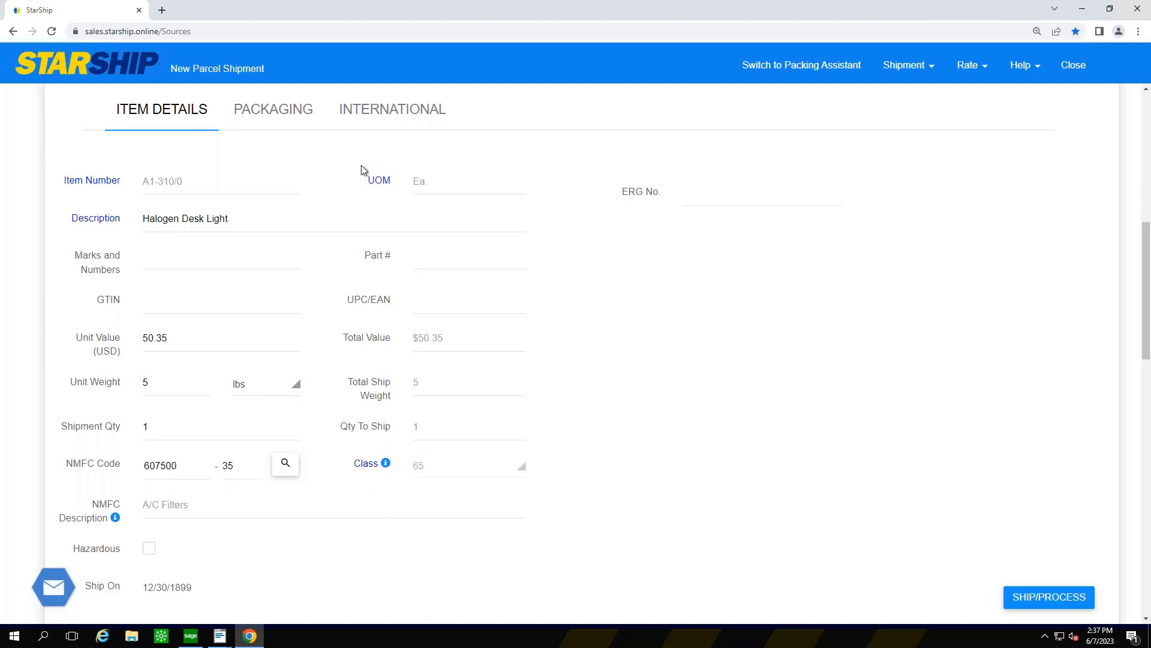
scroll(361, 170, up, 2)
click(397, 233)
scroll(147, 227, down, 1)
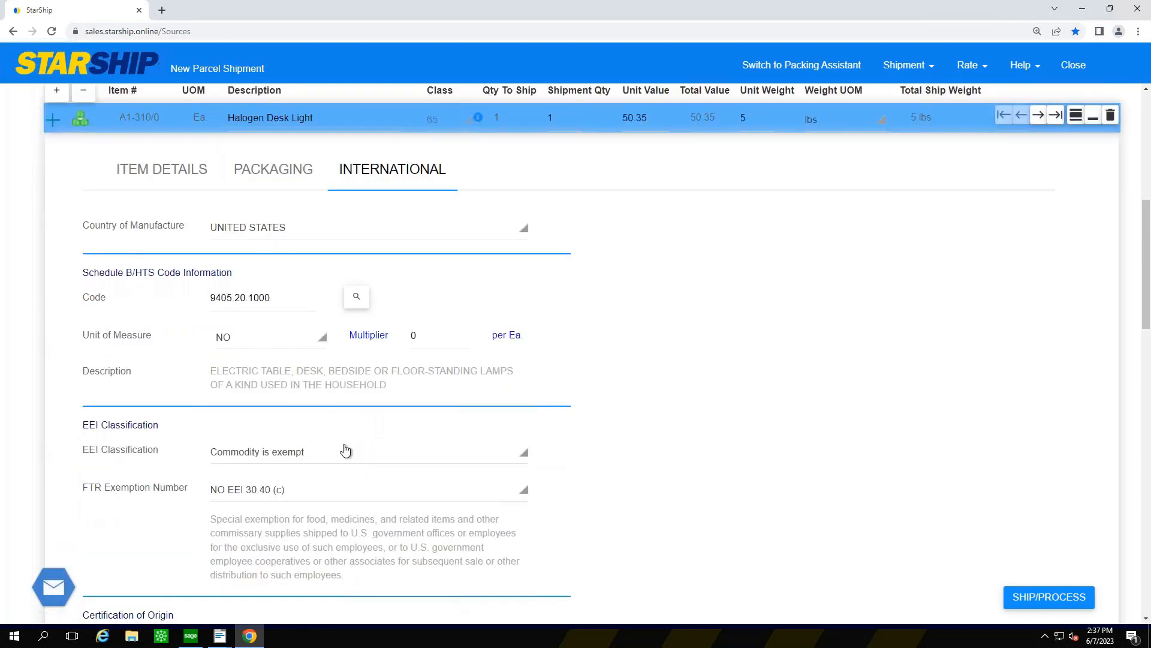
scroll(345, 450, down, 3)
scroll(335, 507, down, 1)
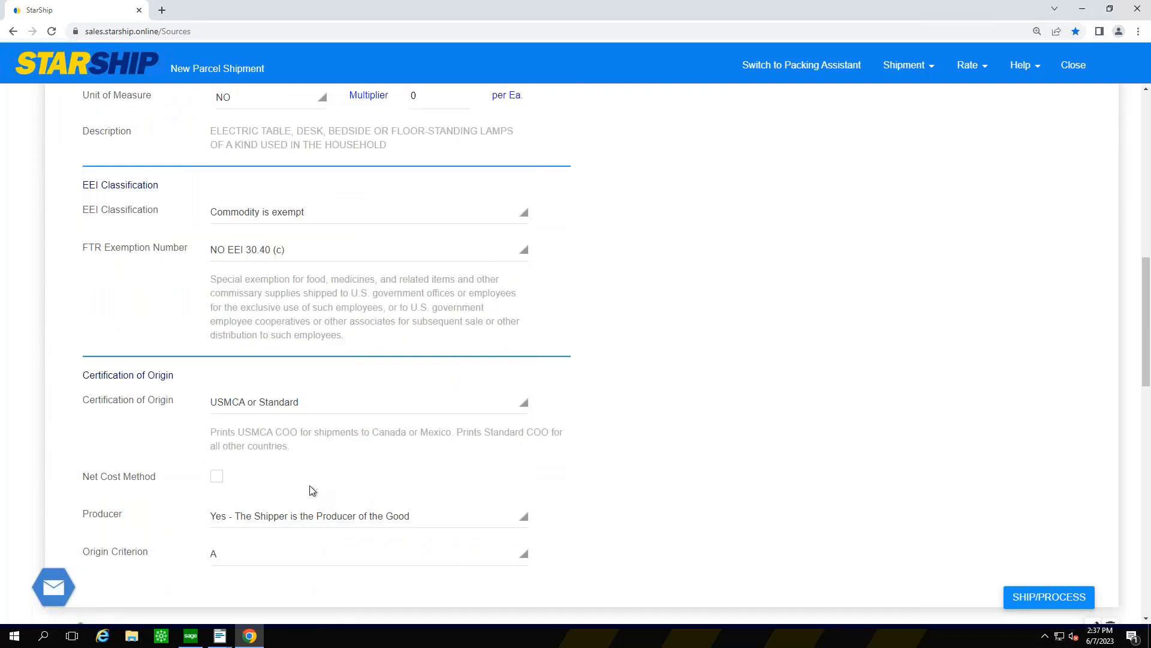
Finish reviewing the Halogen Desk Light's international settings, and close its details and the line items section.
scroll(311, 491, up, 2)
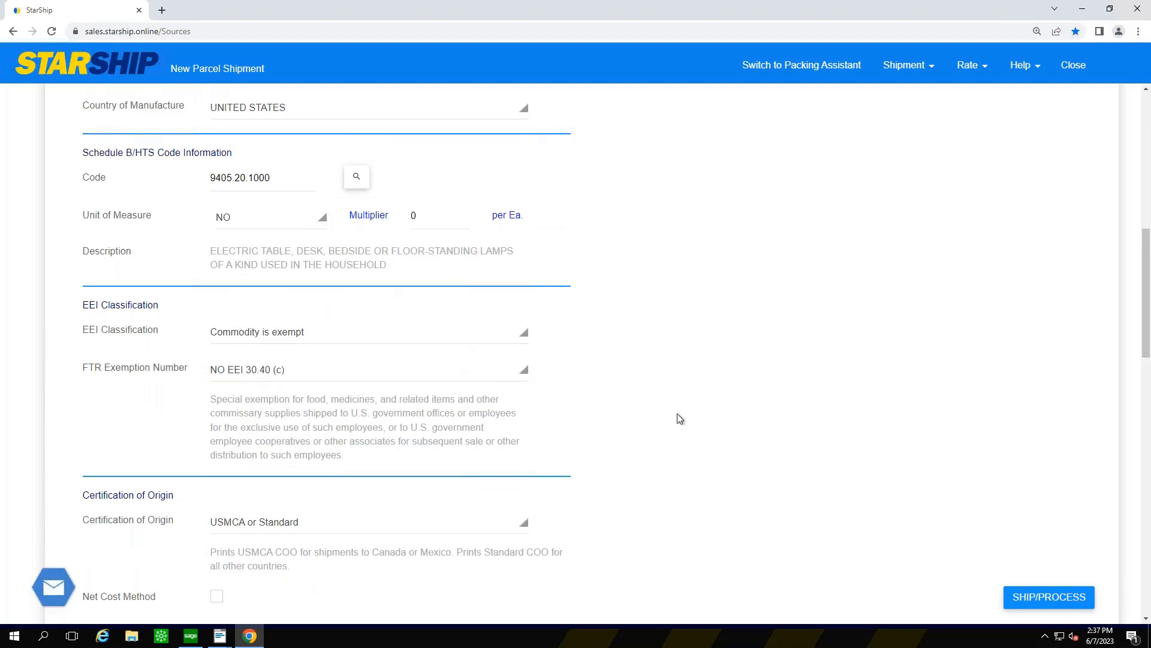
scroll(678, 418, up, 2)
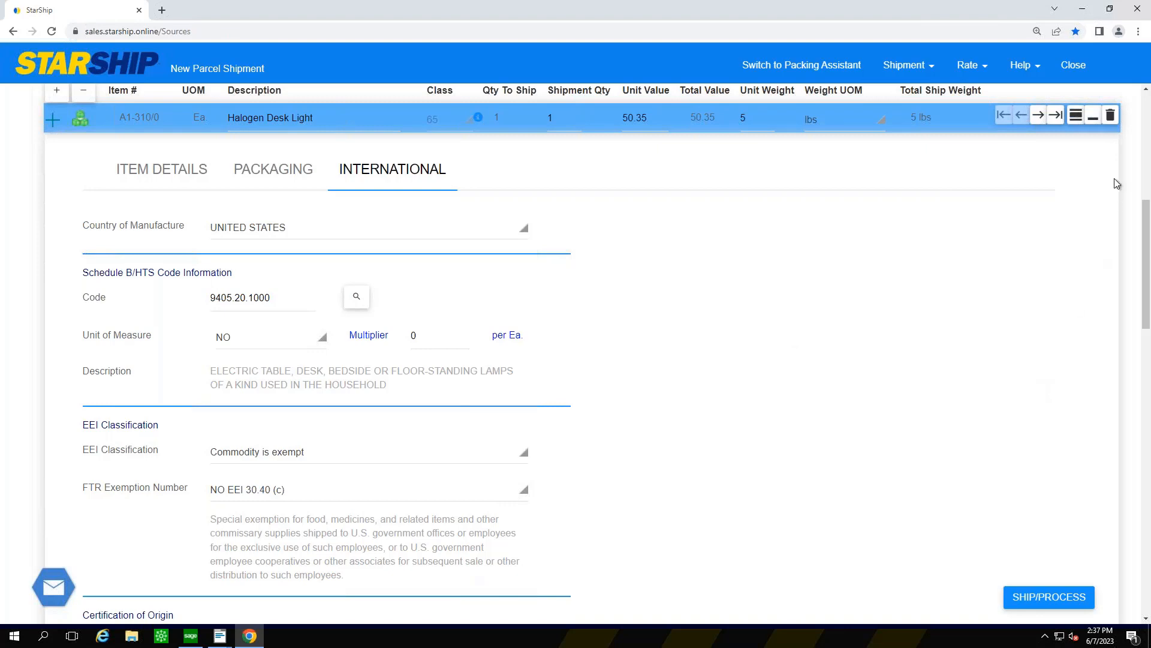
click(1092, 117)
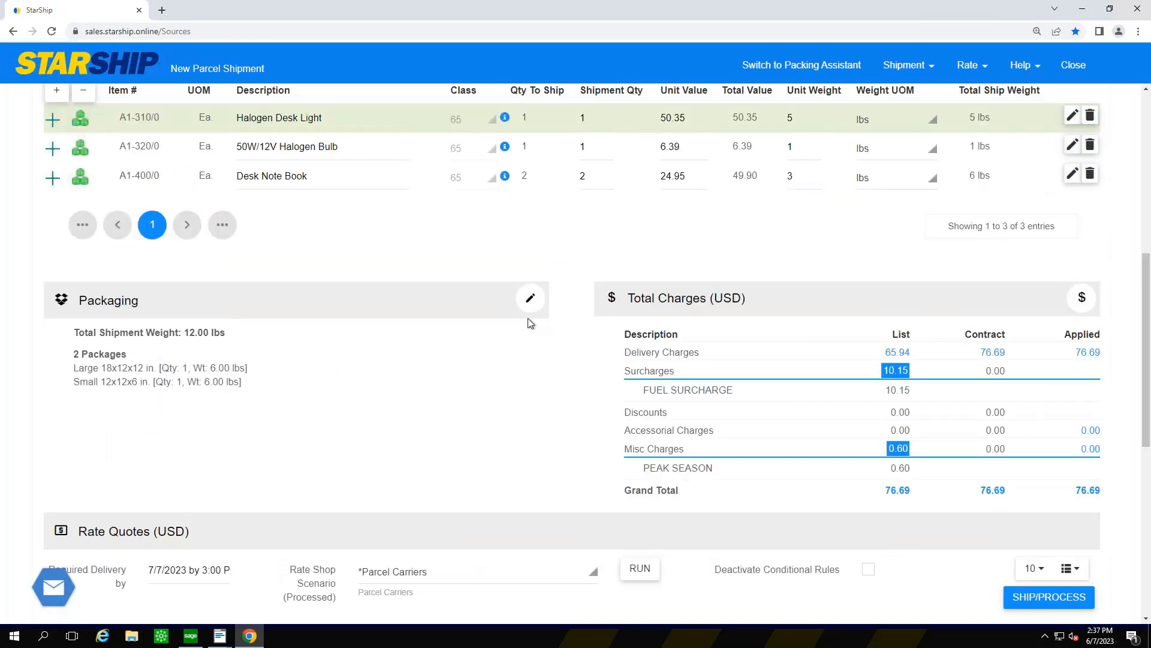
scroll(612, 277, up, 1)
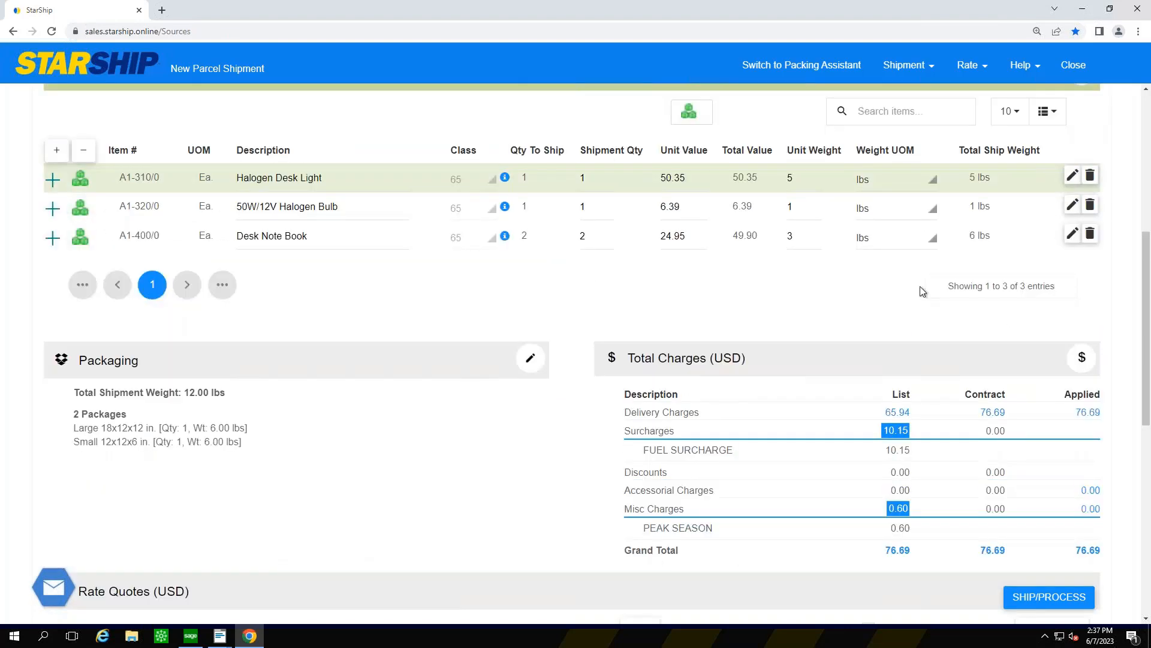
scroll(627, 355, up, 1)
click(1086, 132)
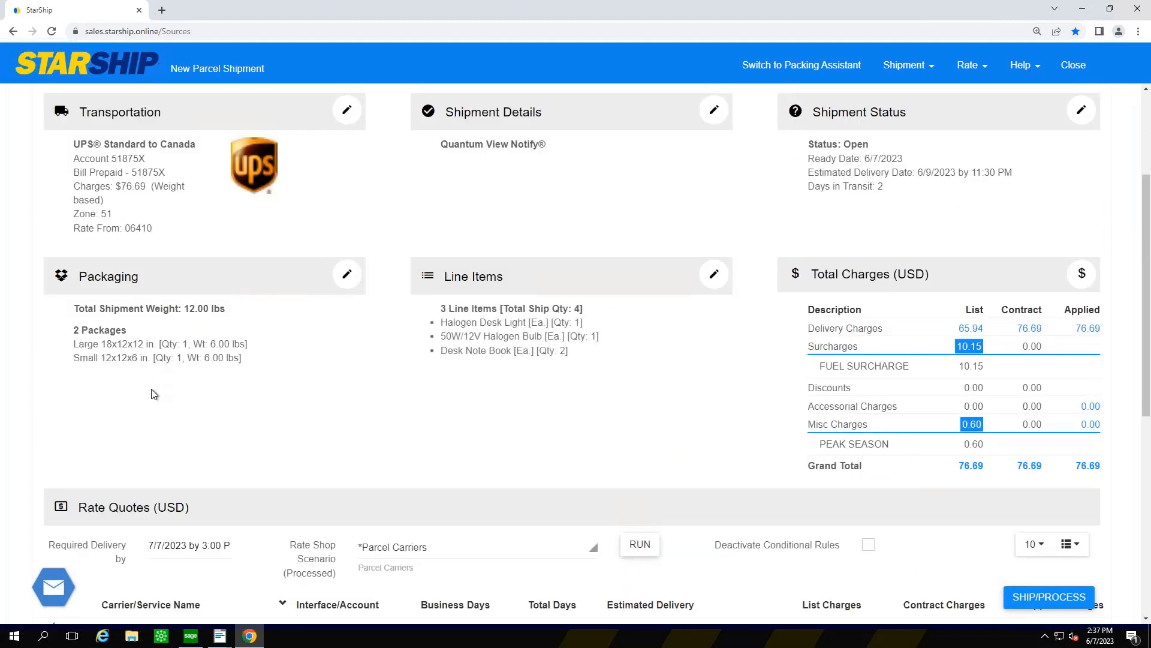
Try to ship and process the shipment with the UPS Standard to Canada service.
scroll(369, 405, down, 3)
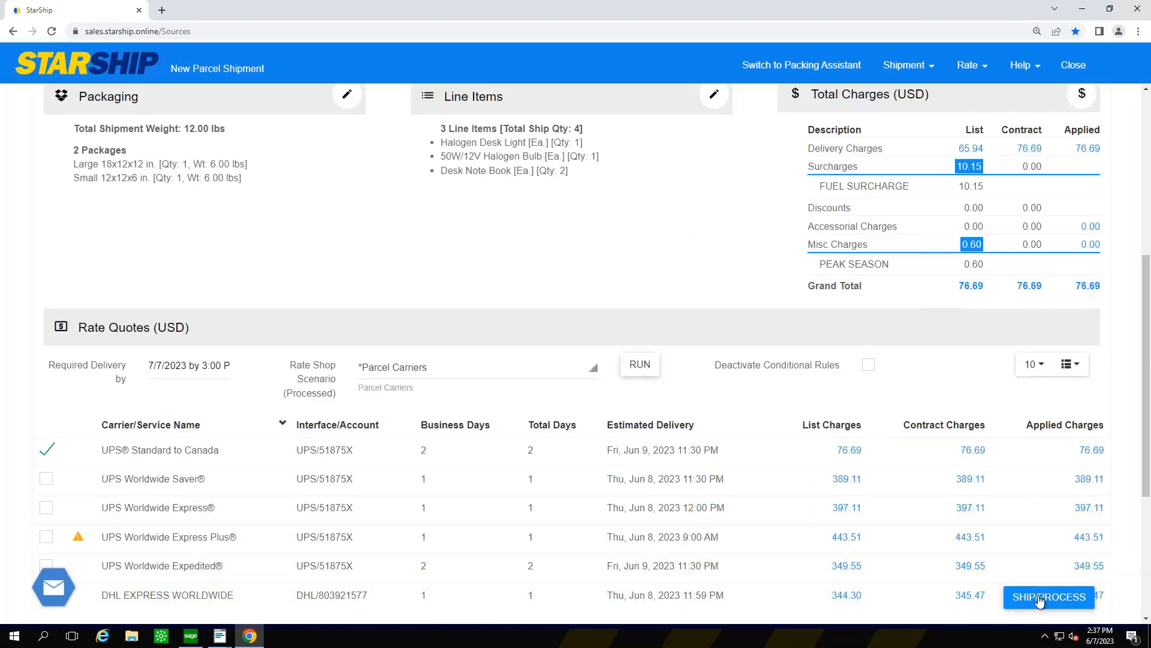
click(906, 66)
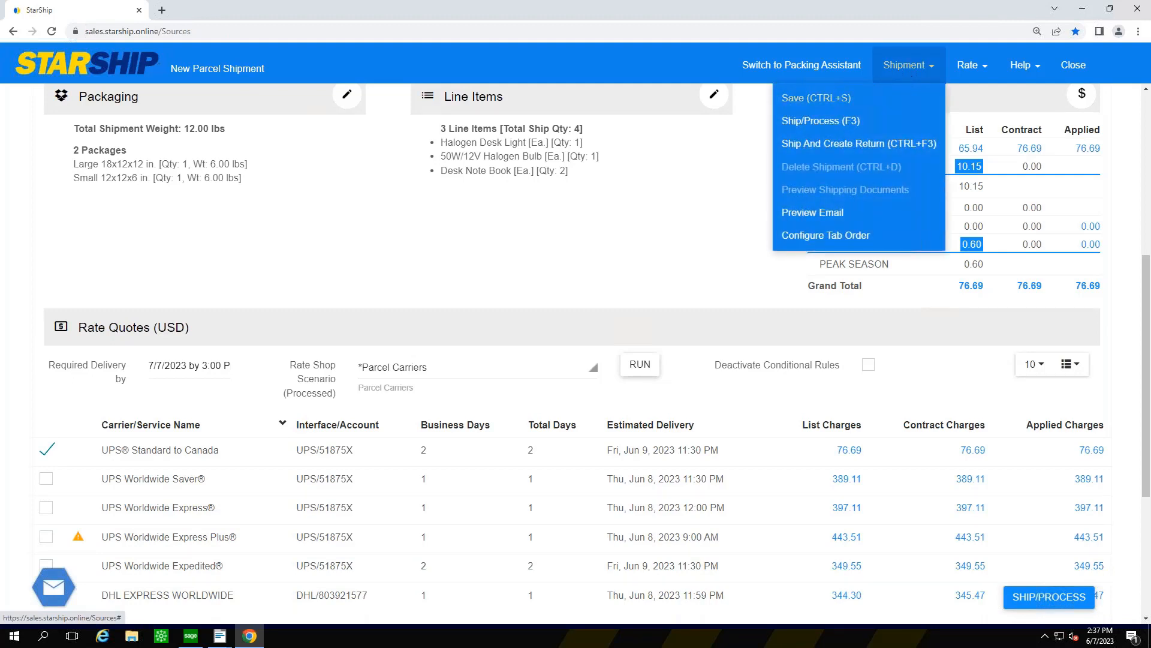
click(840, 122)
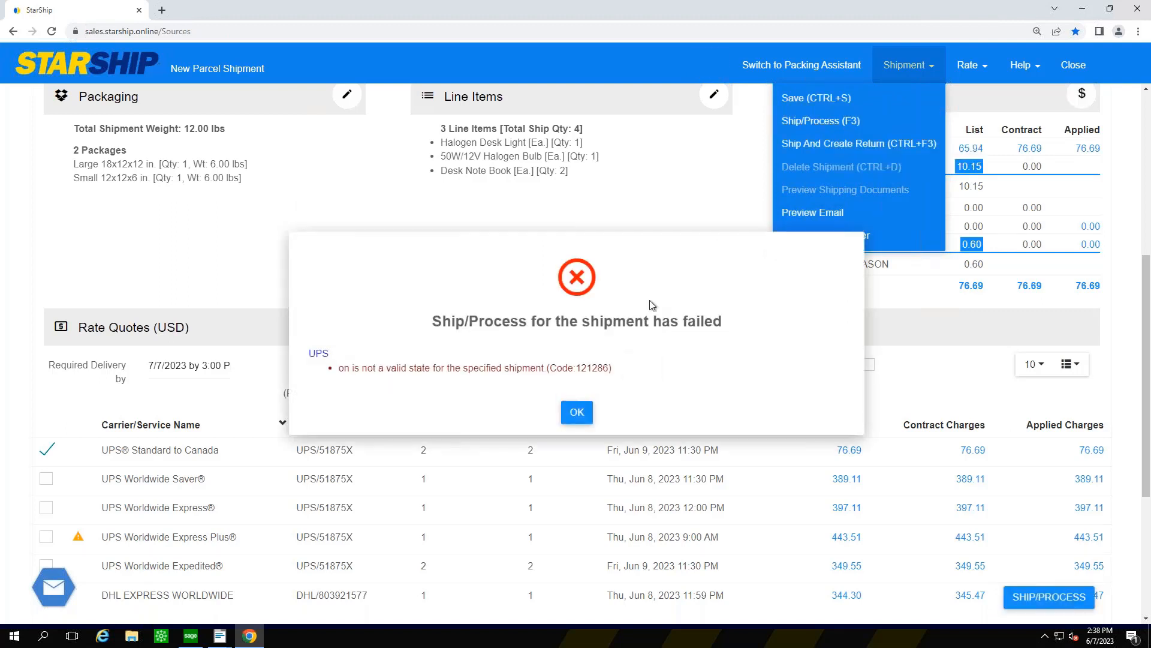
click(577, 412)
Set the recipient address's state to ONTARIO - ON and finish editing the recipient.
scroll(289, 396, up, 2)
scroll(292, 408, up, 4)
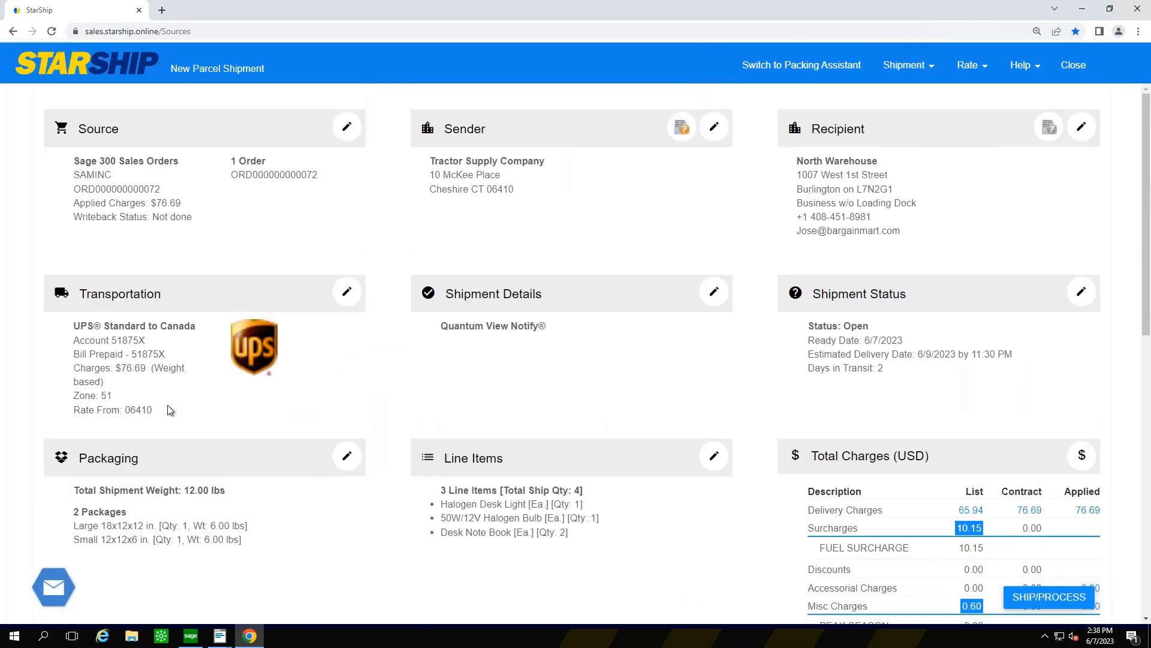
scroll(174, 409, down, 6)
scroll(226, 442, up, 6)
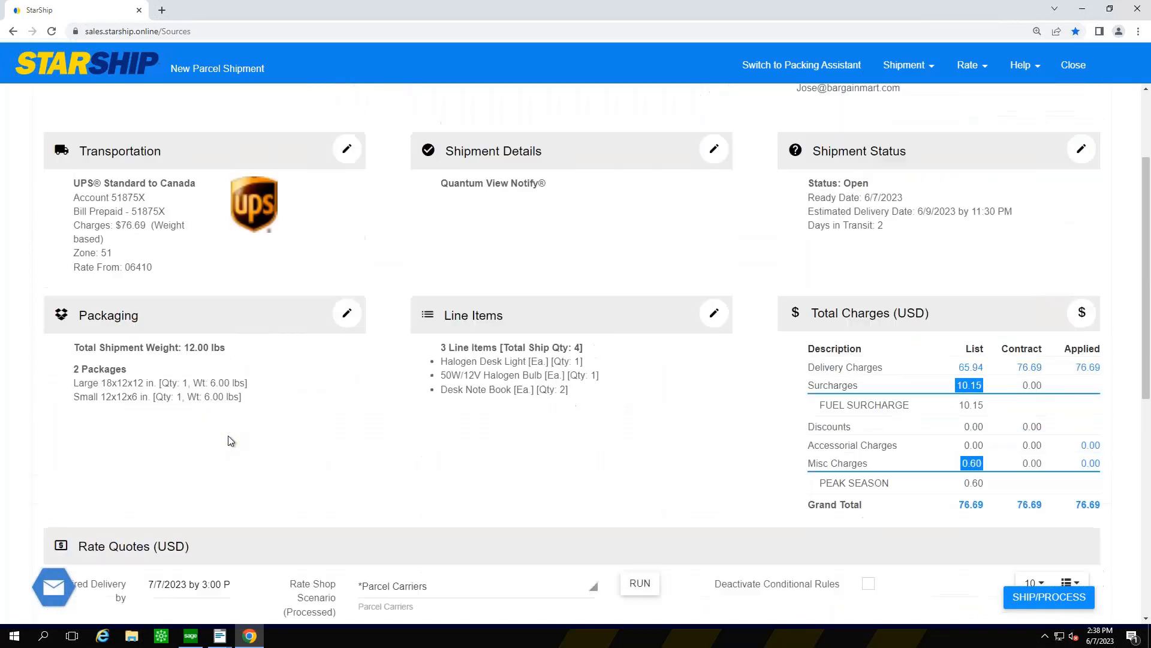
click(1080, 129)
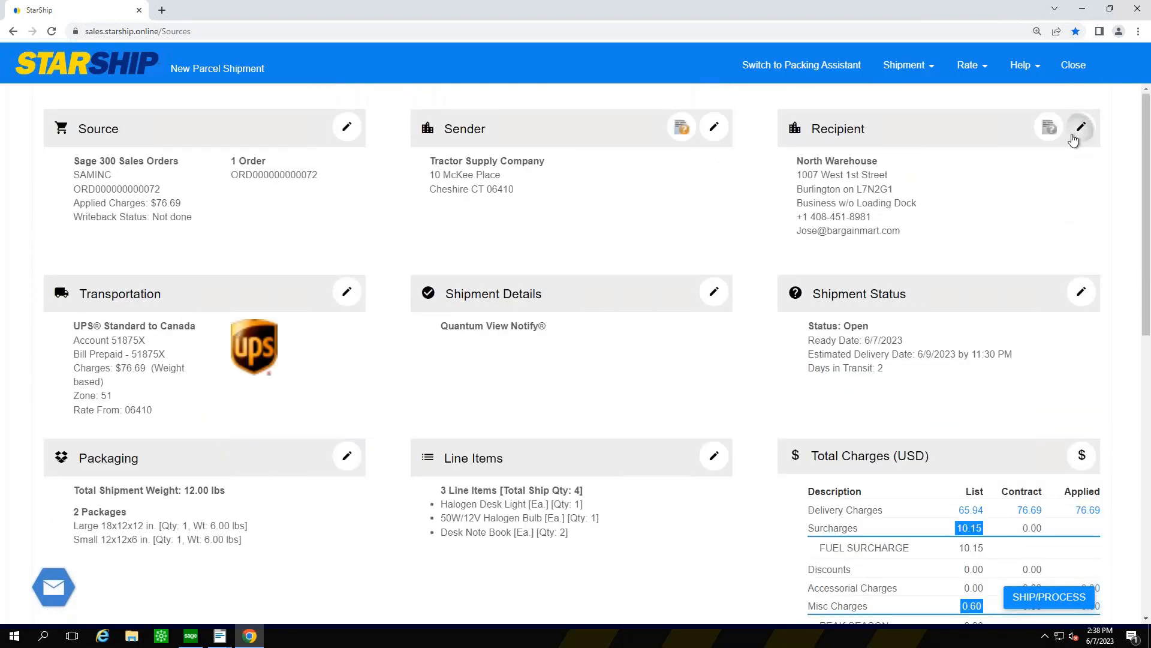
scroll(240, 462, down, 1)
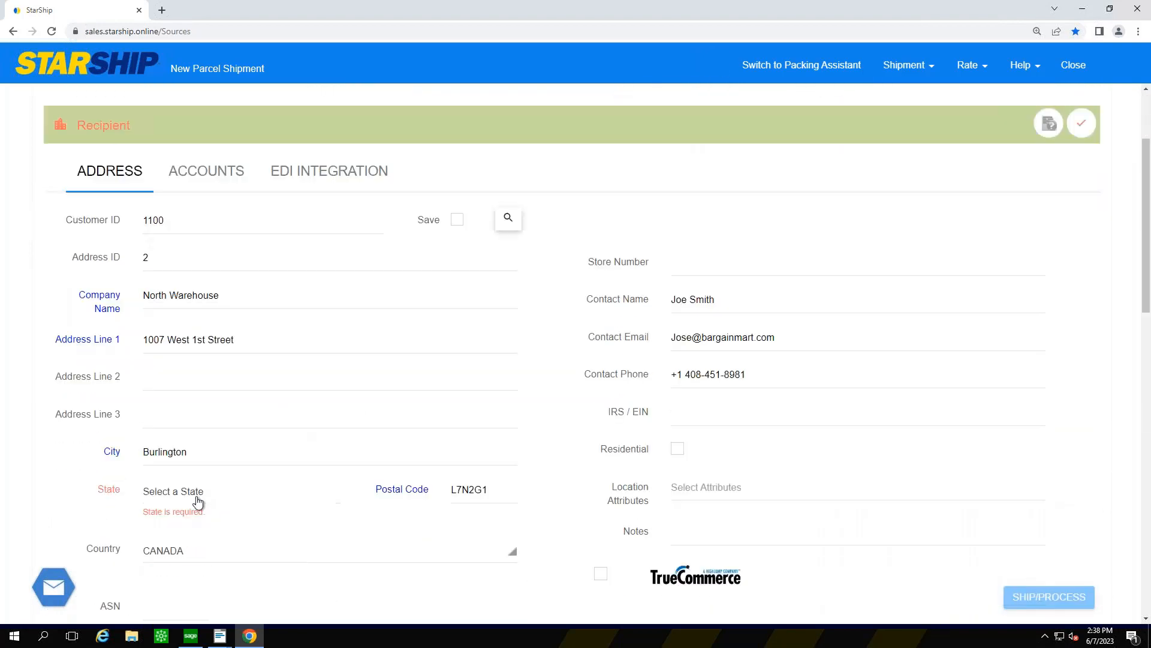
click(197, 495)
click(215, 465)
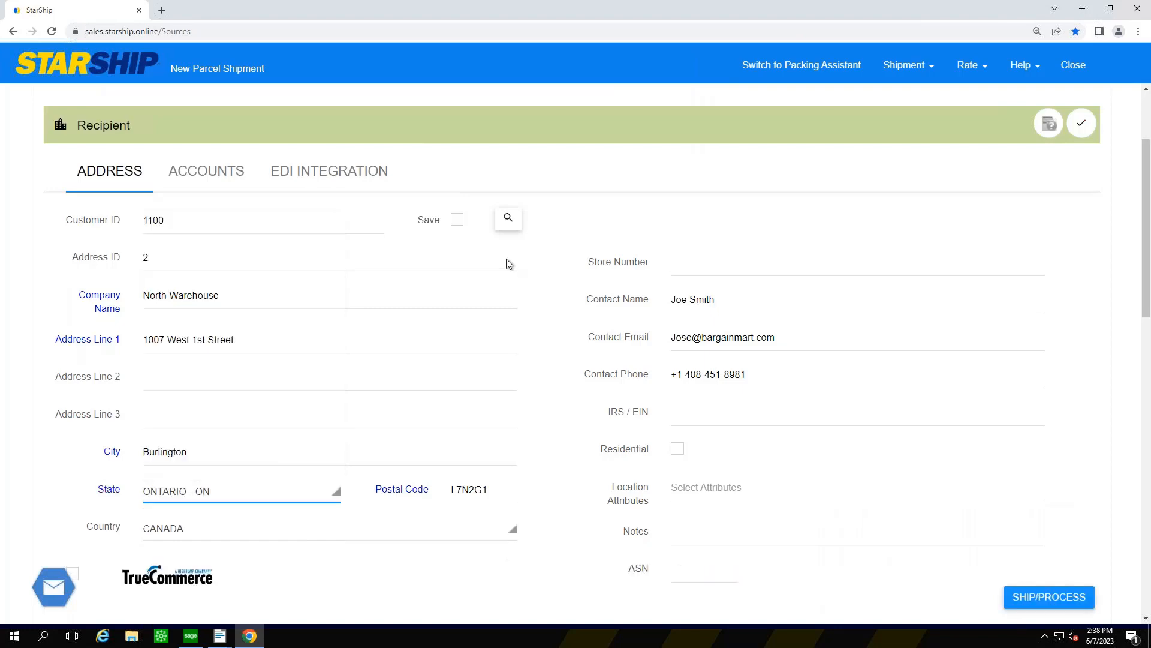
click(1081, 123)
Ship and process the shipment, review the generated UPS label with its package packing list, and close the label previews.
scroll(226, 420, down, 2)
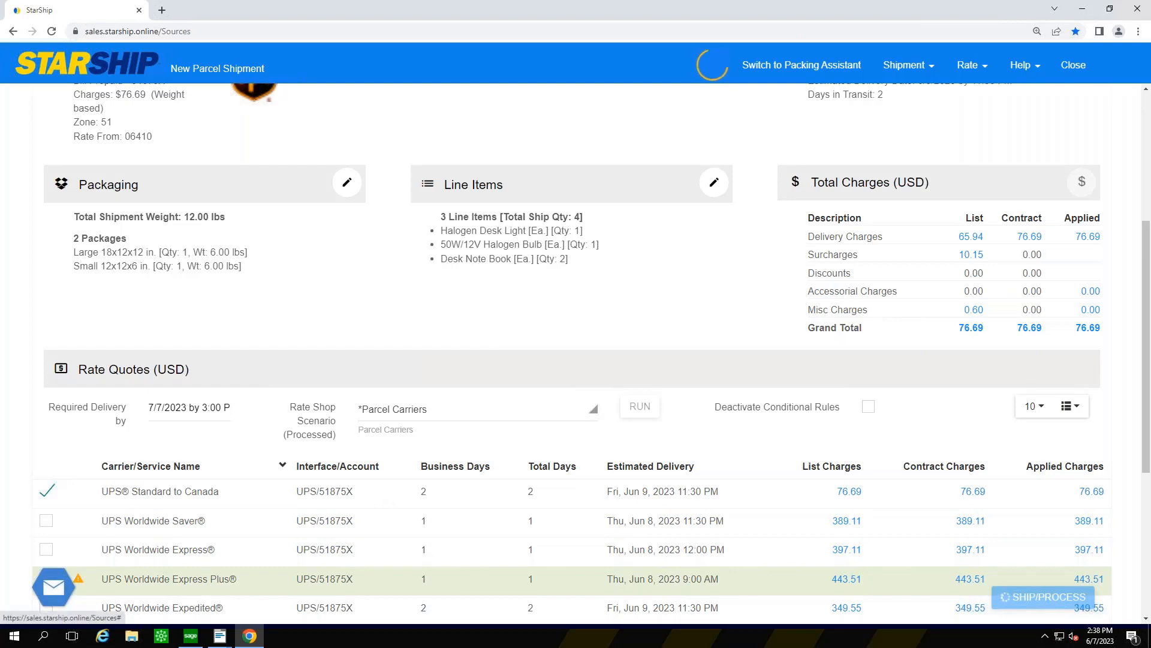
scroll(77, 580, down, 2)
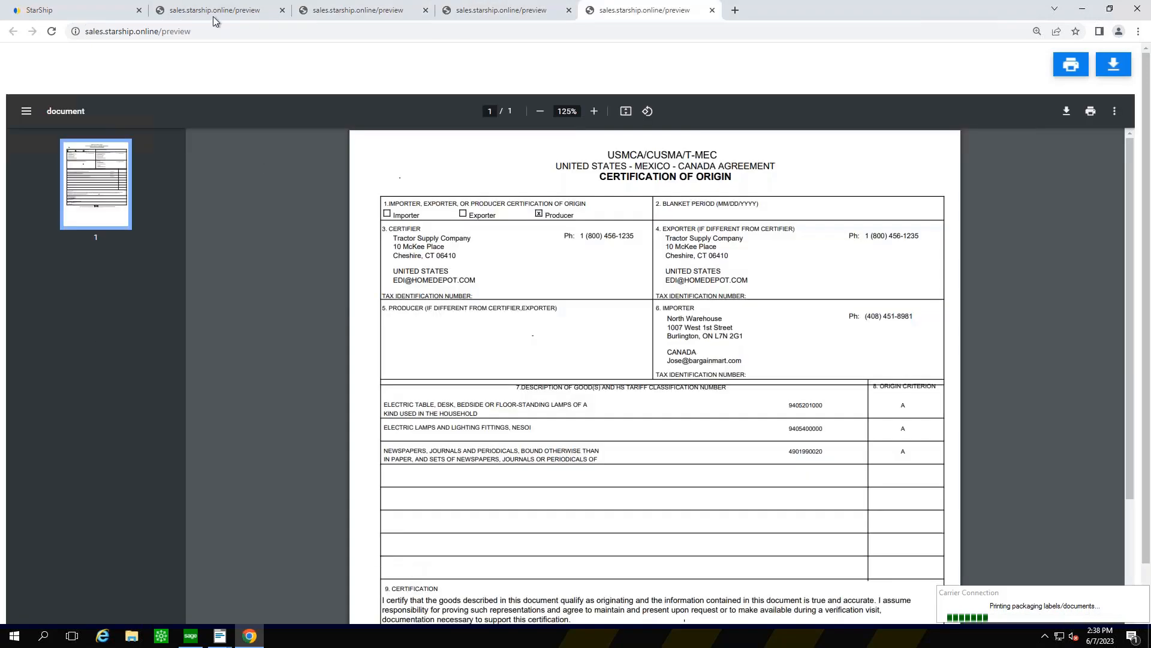
click(216, 17)
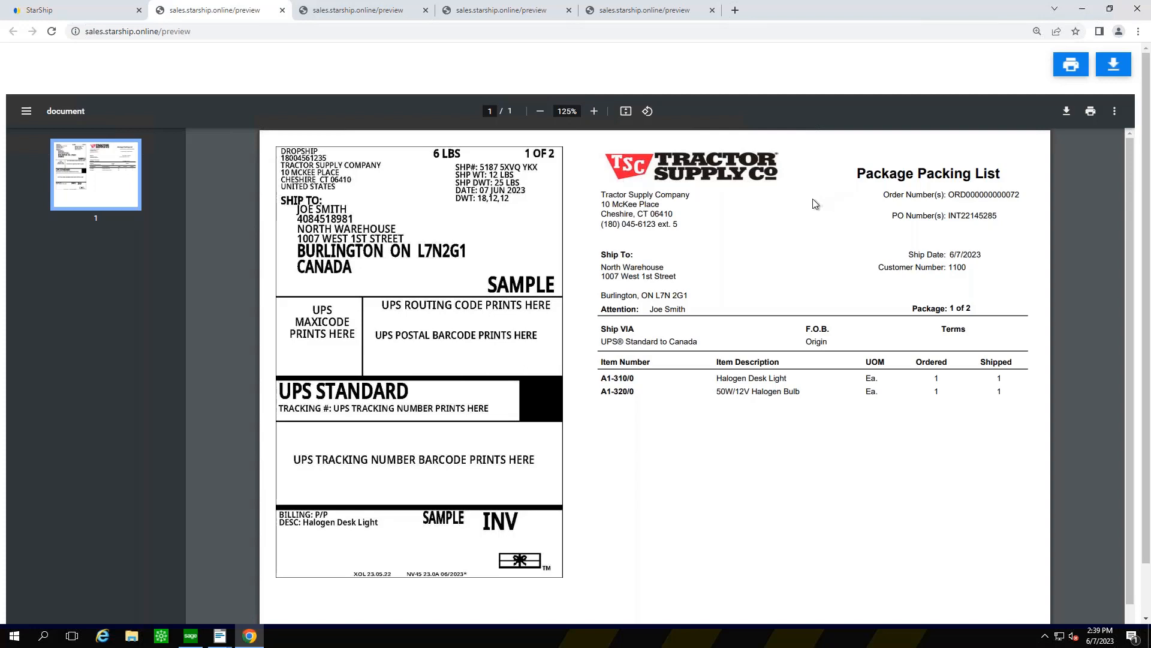
drag(853, 174, 1002, 174)
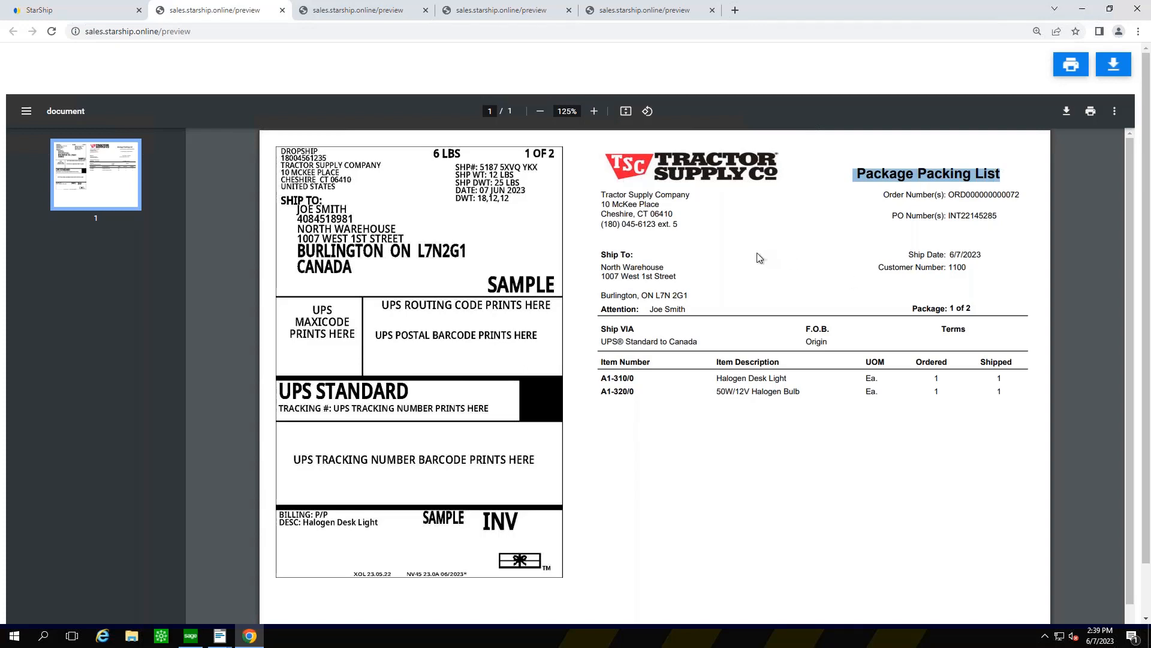
click(762, 303)
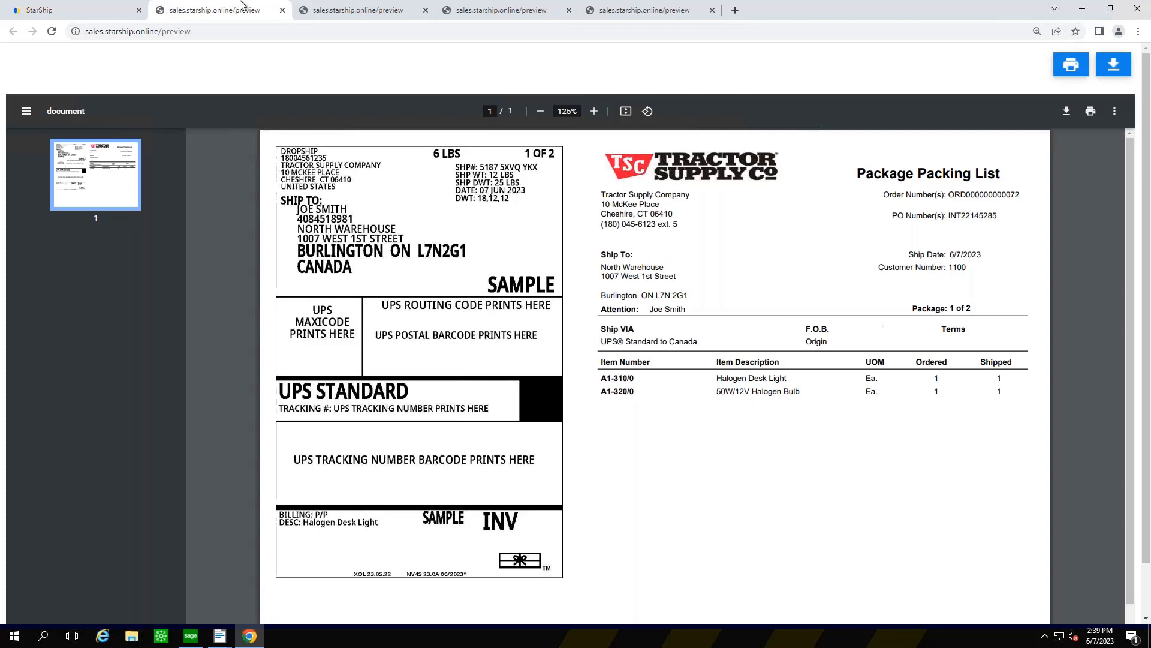
click(282, 10)
click(282, 10)
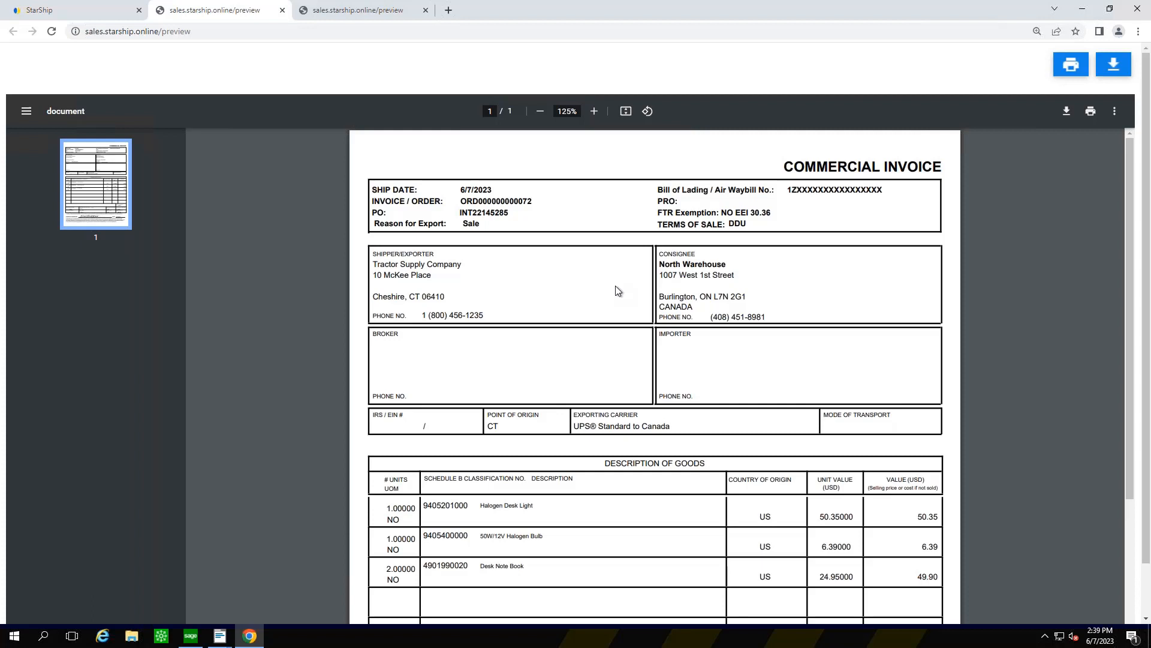
Examine the commercial invoice's shipper details, goods descriptions, charges and signature, and close its preview.
scroll(507, 496, down, 1)
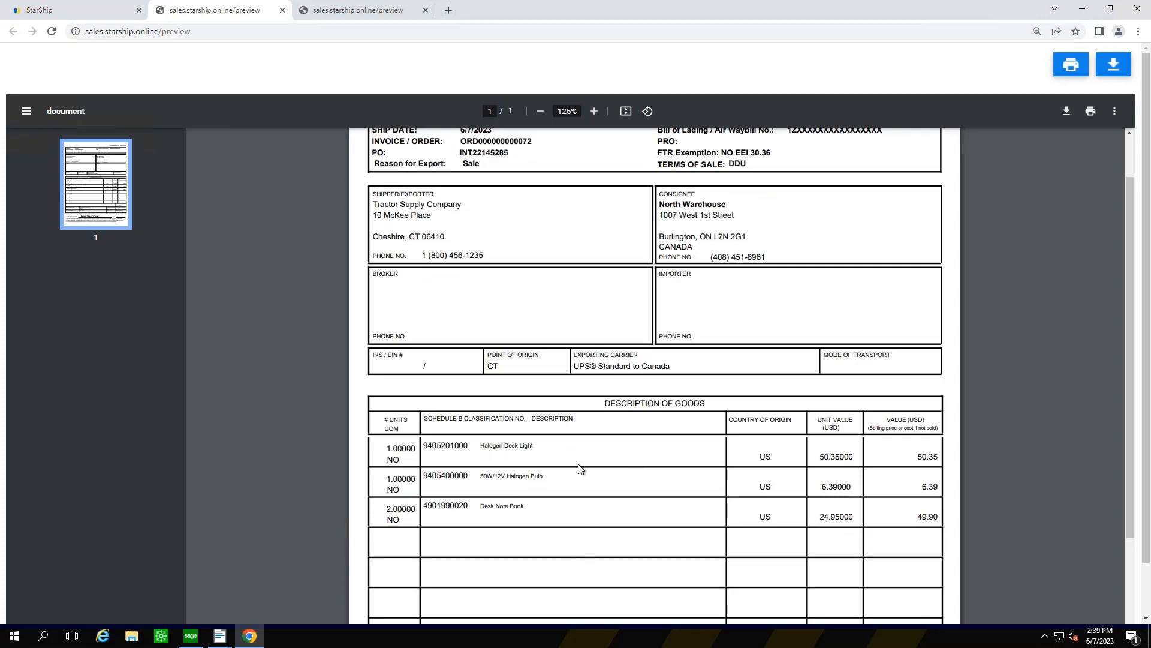
scroll(583, 468, up, 1)
scroll(582, 468, down, 4)
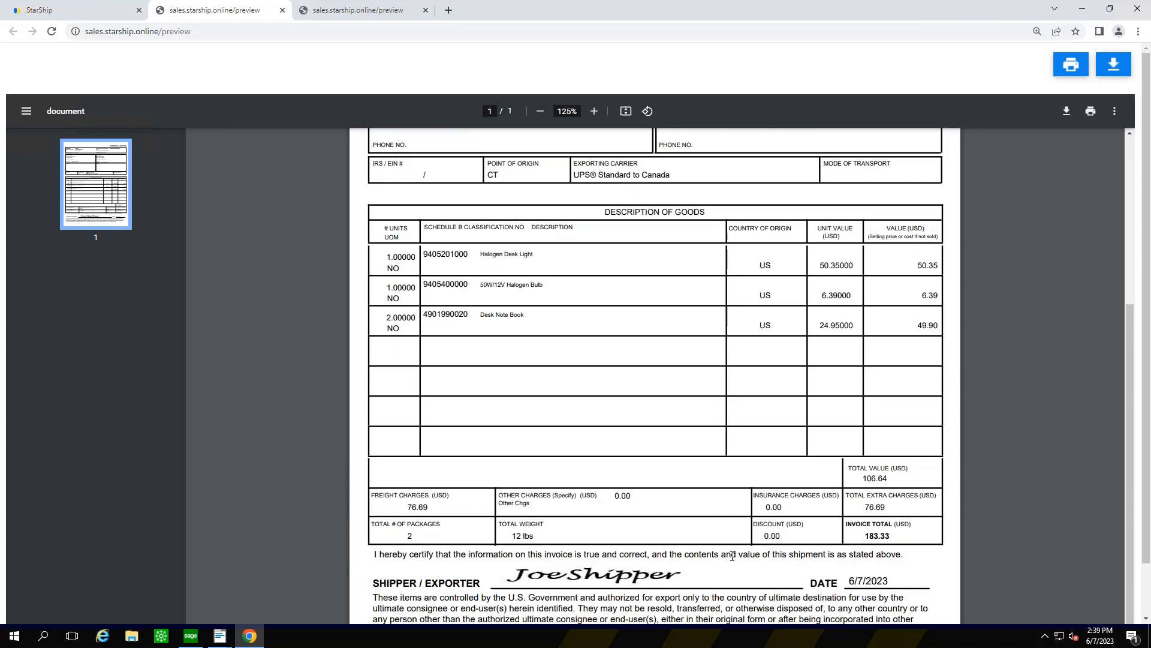
scroll(732, 556, up, 4)
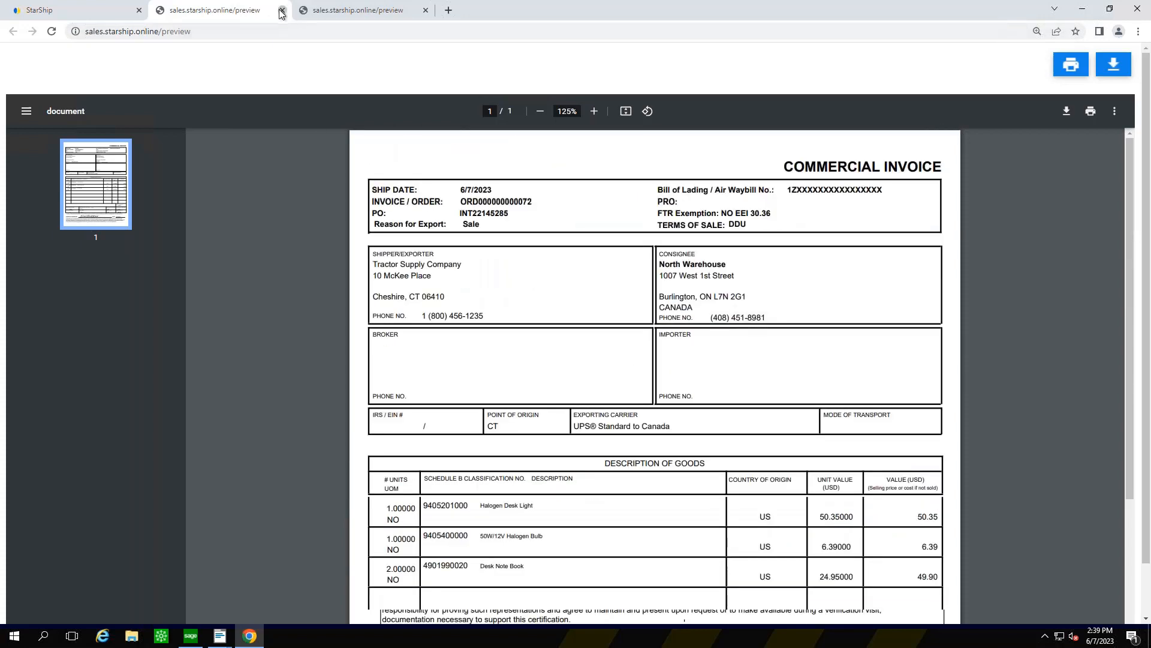
click(281, 10)
Examine the USMCA certification of origin from the goods list to the signature, and close its preview.
scroll(631, 376, down, 3)
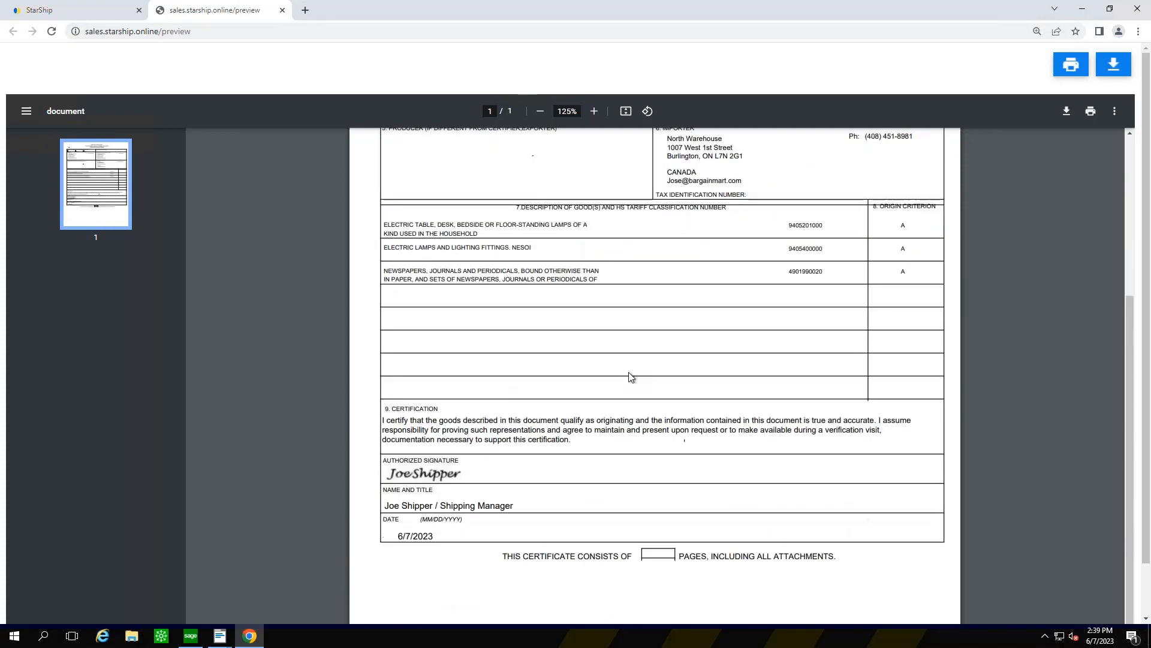
scroll(631, 376, up, 3)
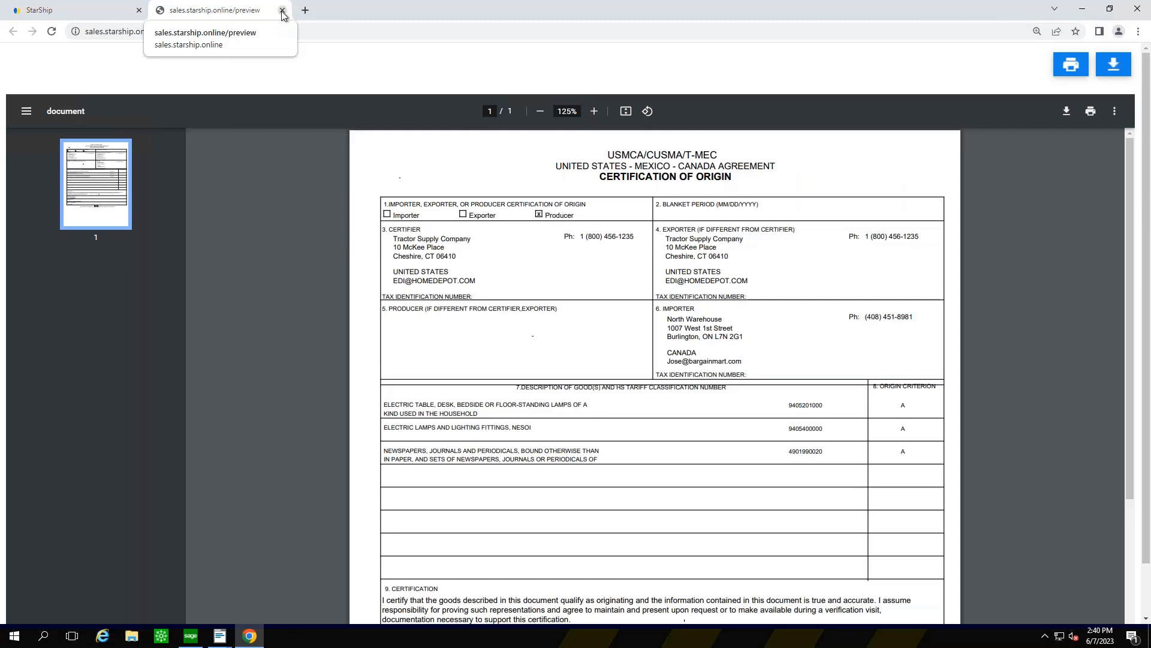
click(282, 11)
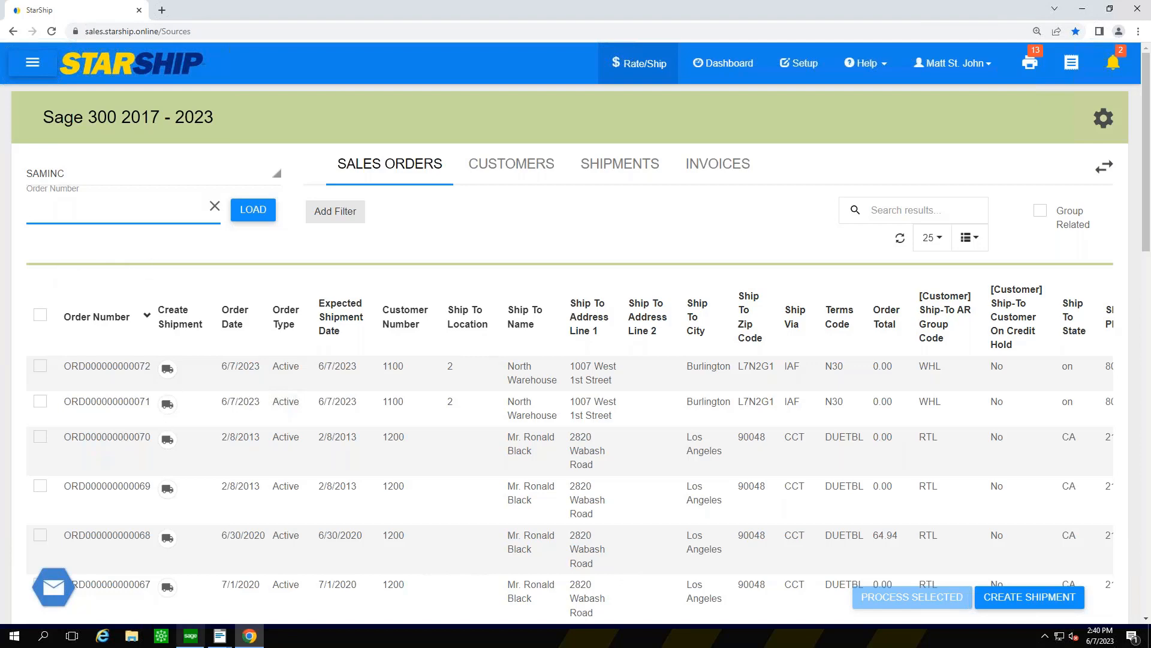
Switch to Sage 300 and bring up the last shipment record in O/E Shipment Entry.
click(195, 643)
mouse_move(222, 644)
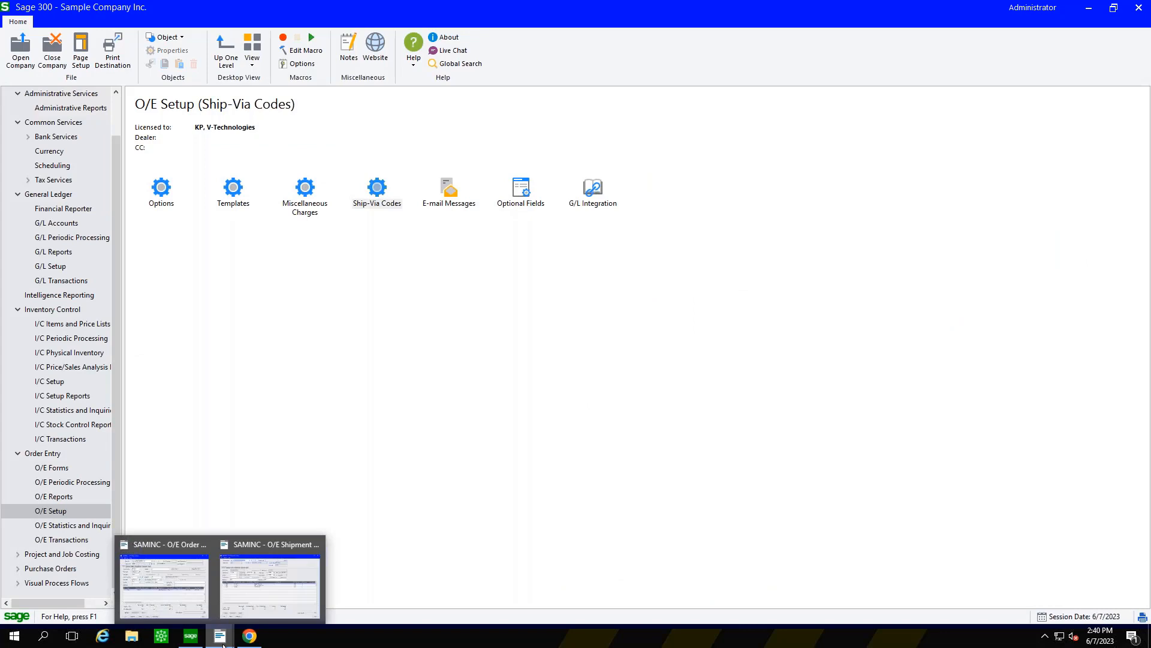
click(270, 581)
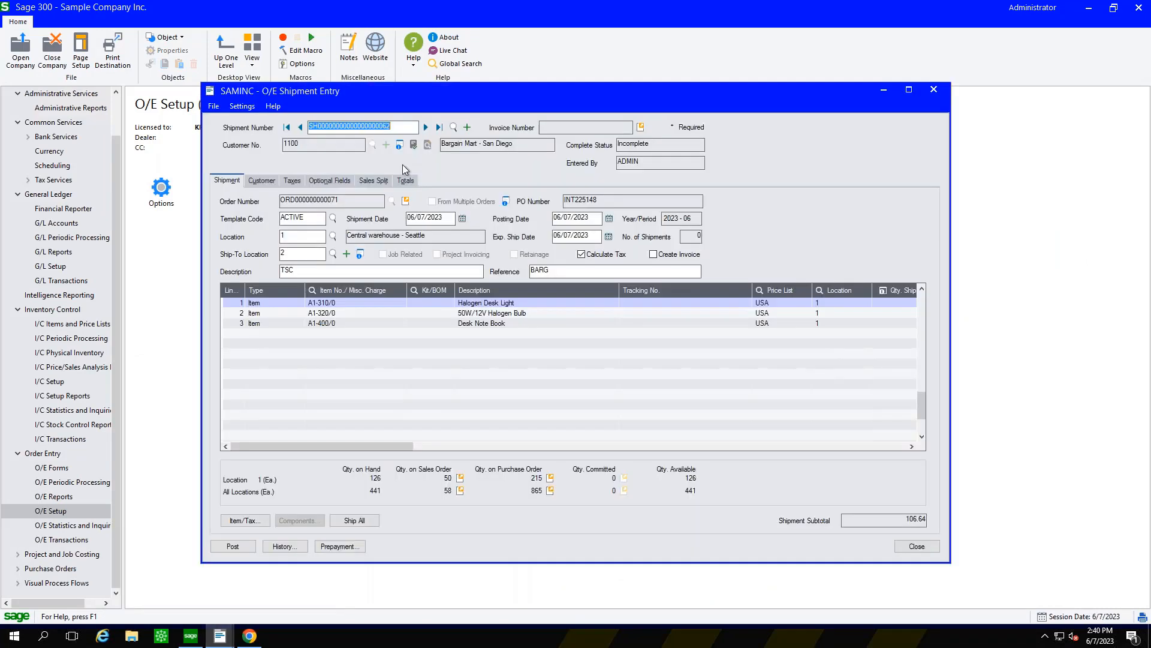
click(439, 128)
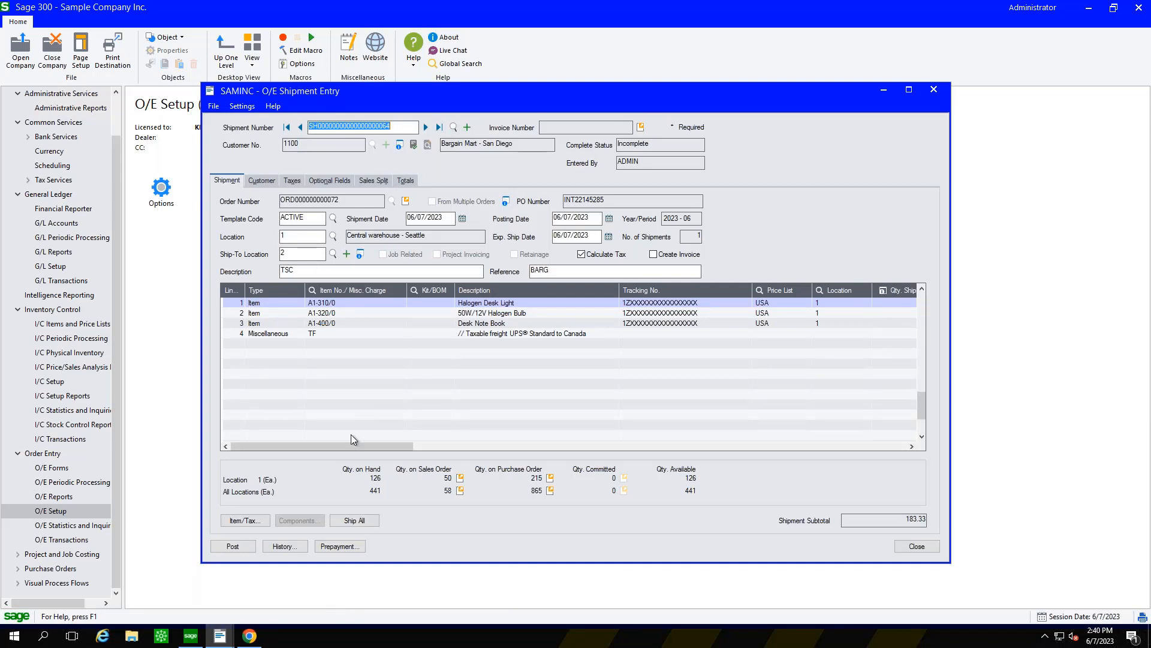
Examine the tracking numbers on the shipment's item lines and its miscellaneous taxable freight line.
drag(541, 114, 573, 110)
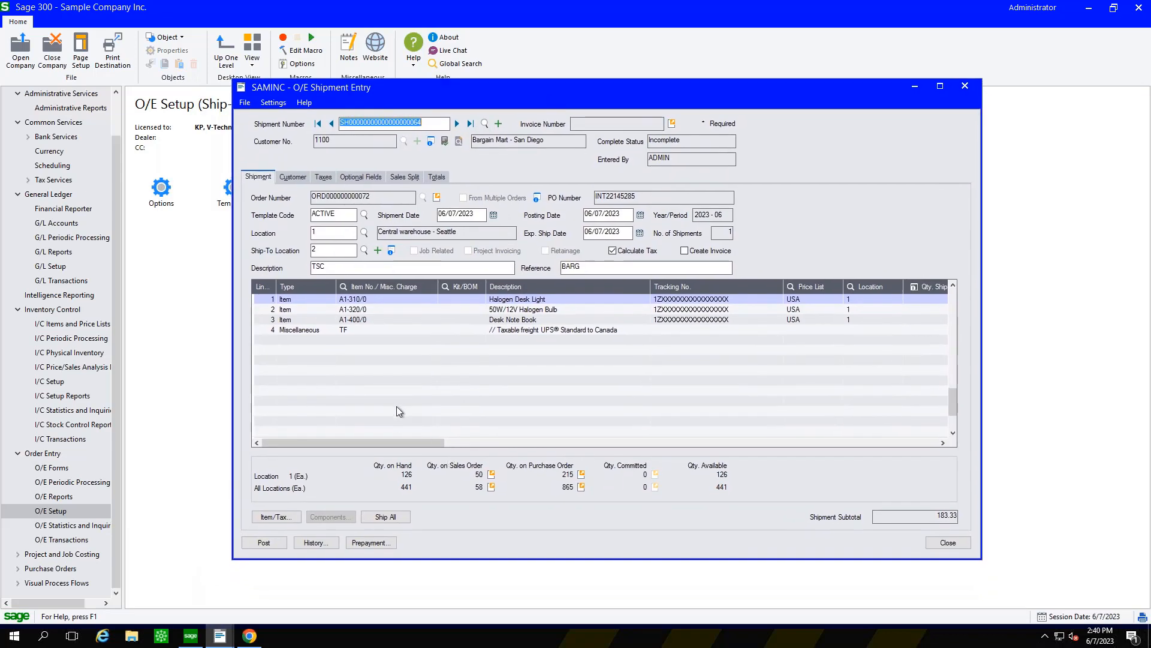
click(691, 300)
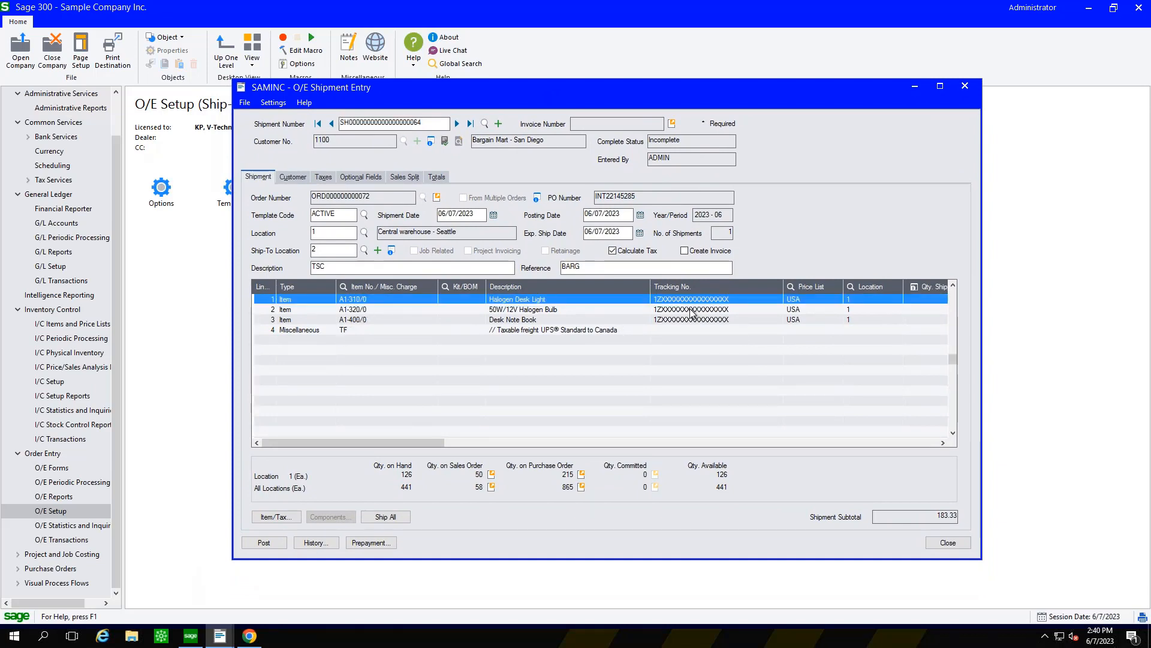
click(695, 319)
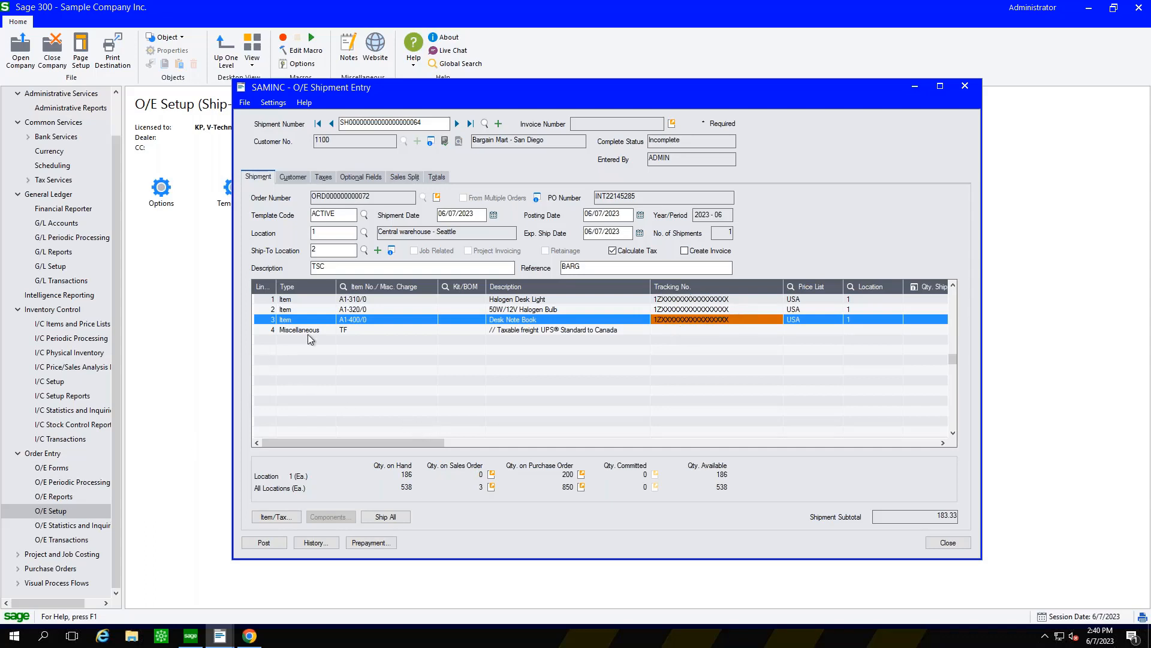
click(322, 331)
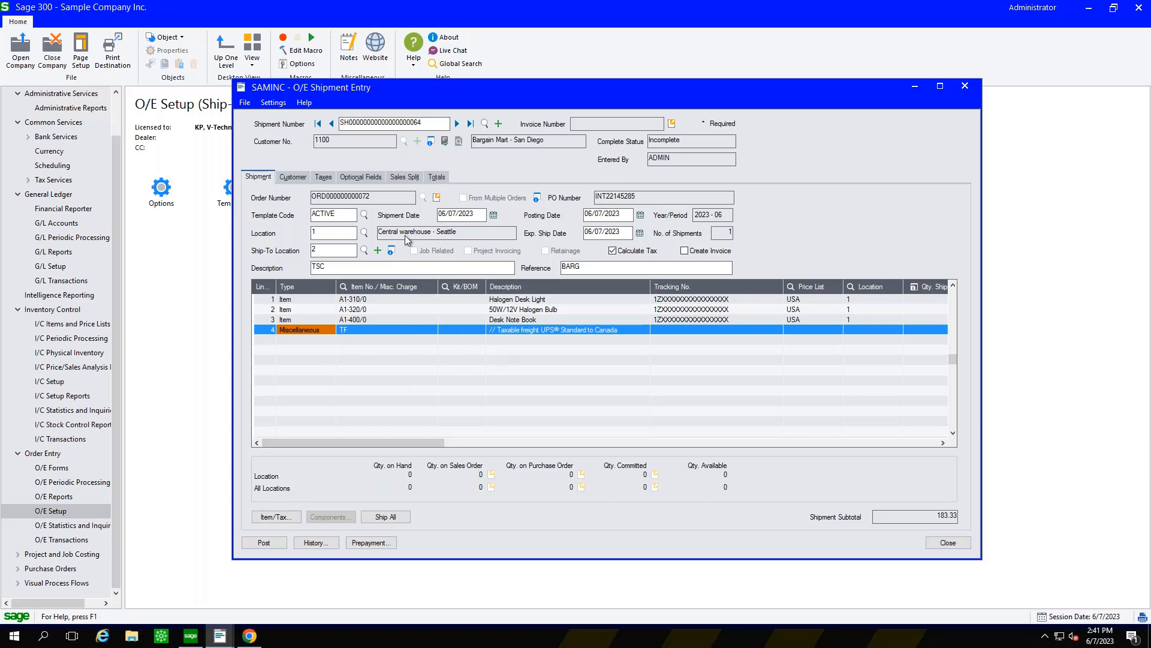
Check the tracking number in the shipment's customer details, and view its totals and shipping comment.
click(301, 177)
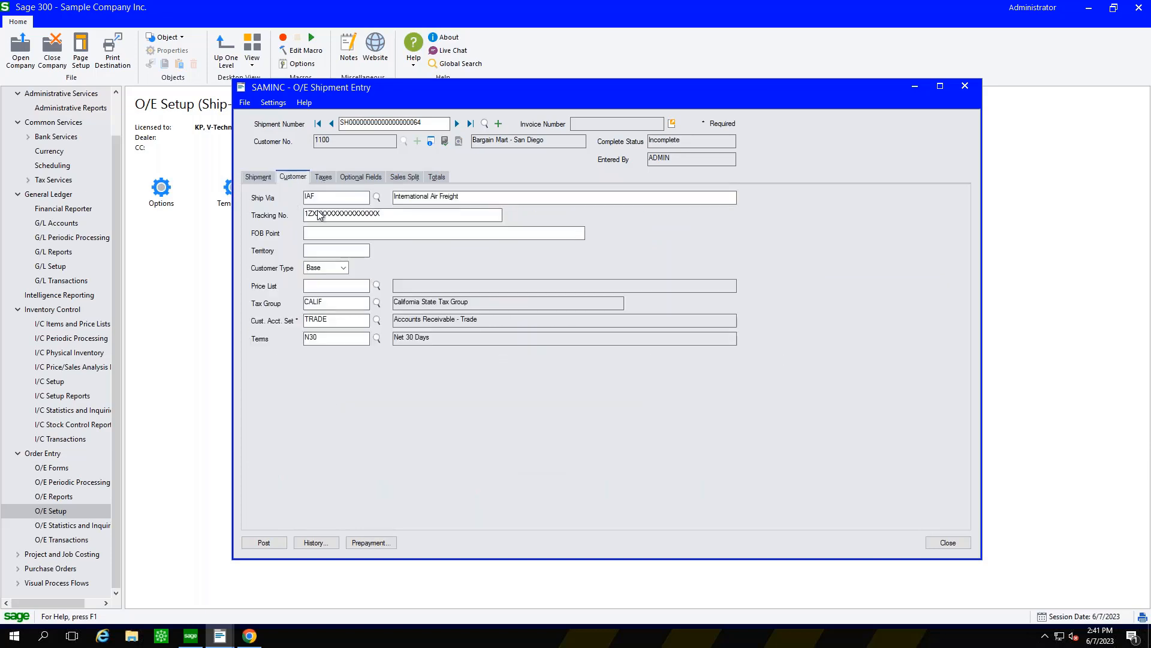
drag(433, 215, 304, 216)
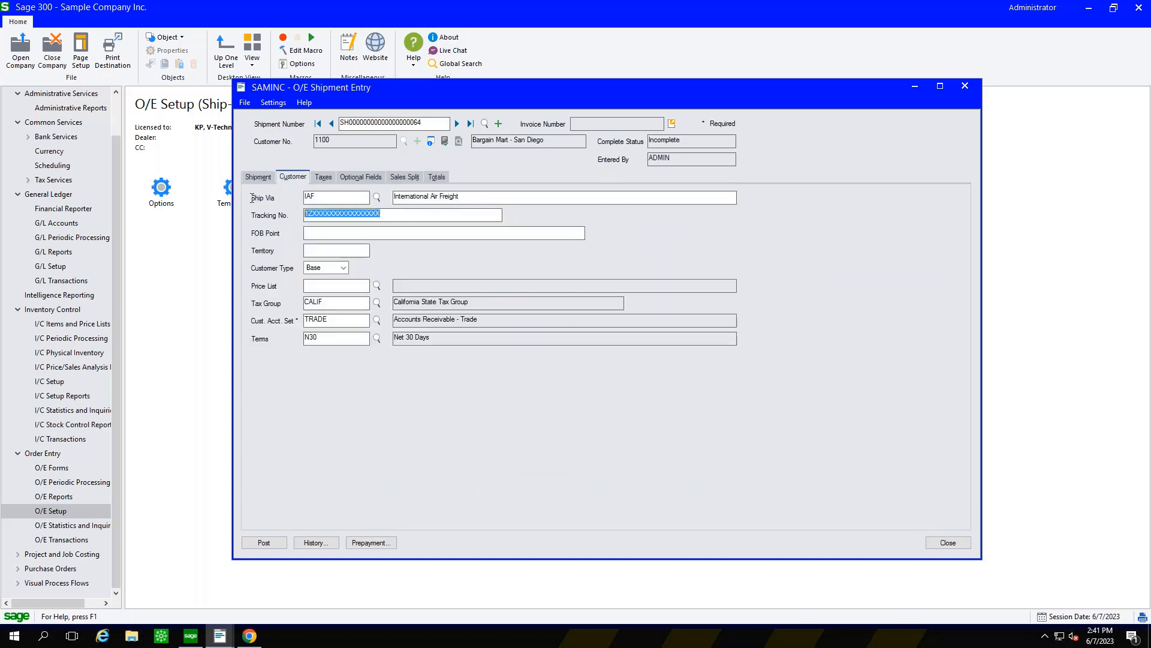
click(384, 211)
click(445, 179)
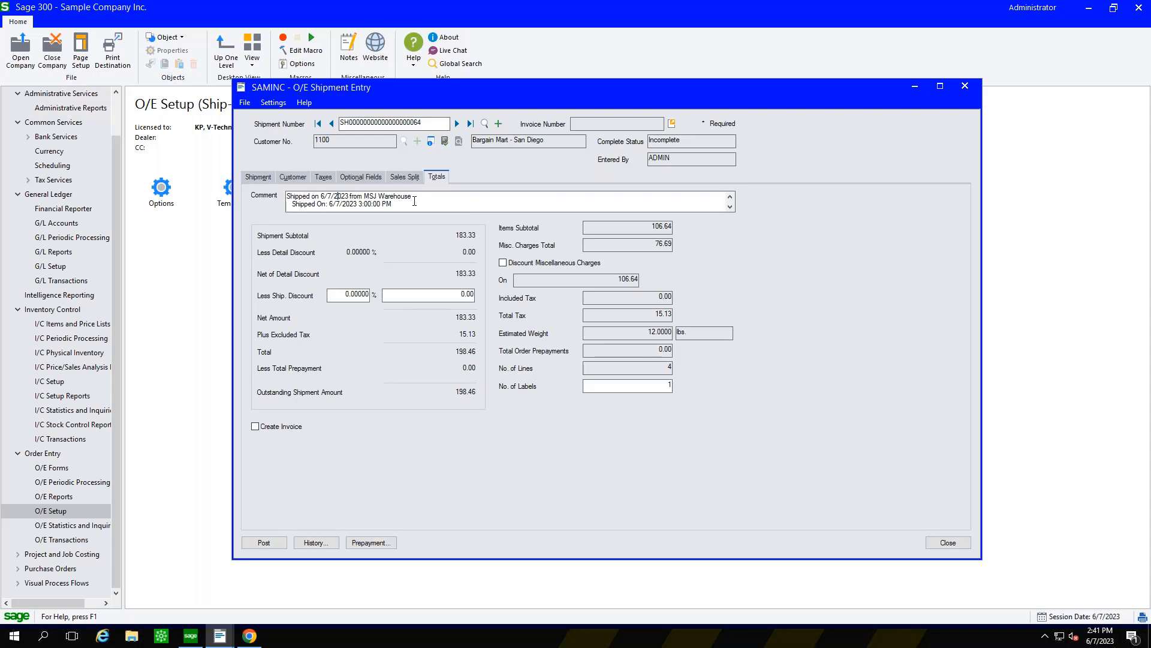
Read the rest of the shipping comment on the shipment's totals, and return to its item lines.
scroll(728, 202, down, 2)
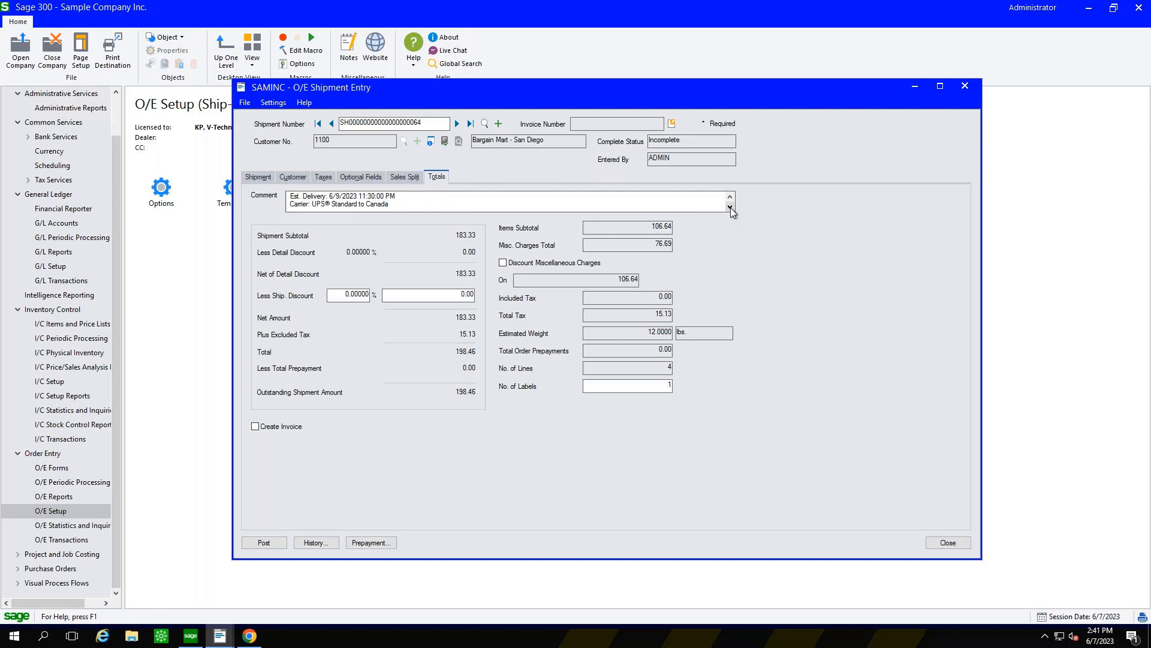
click(730, 207)
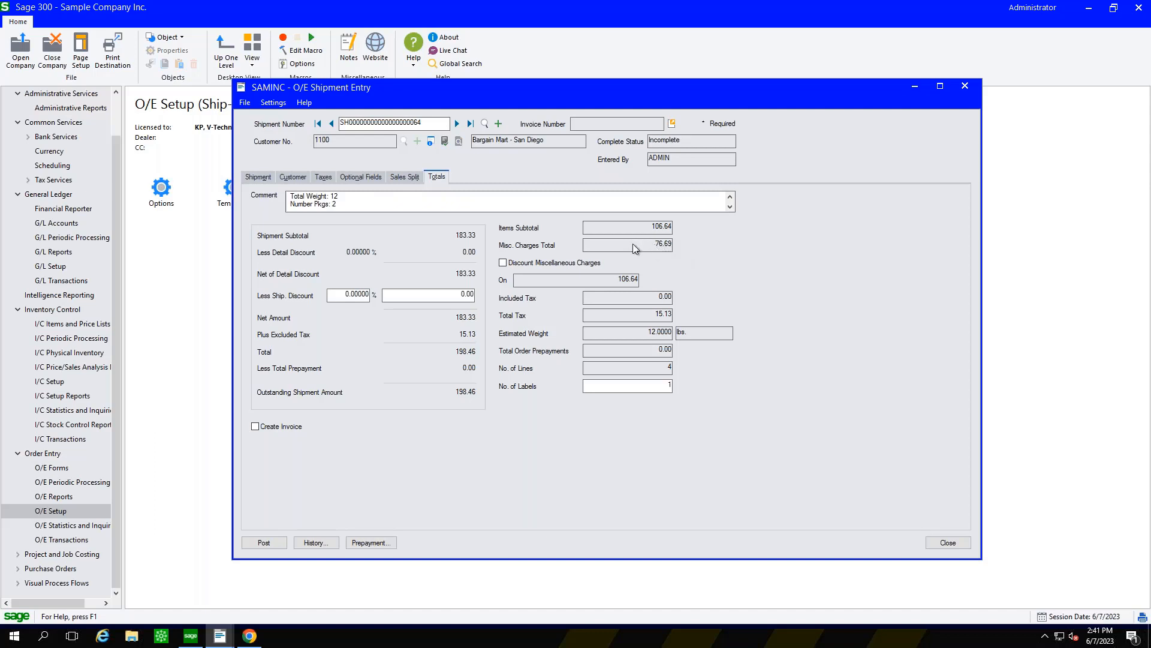
click(257, 177)
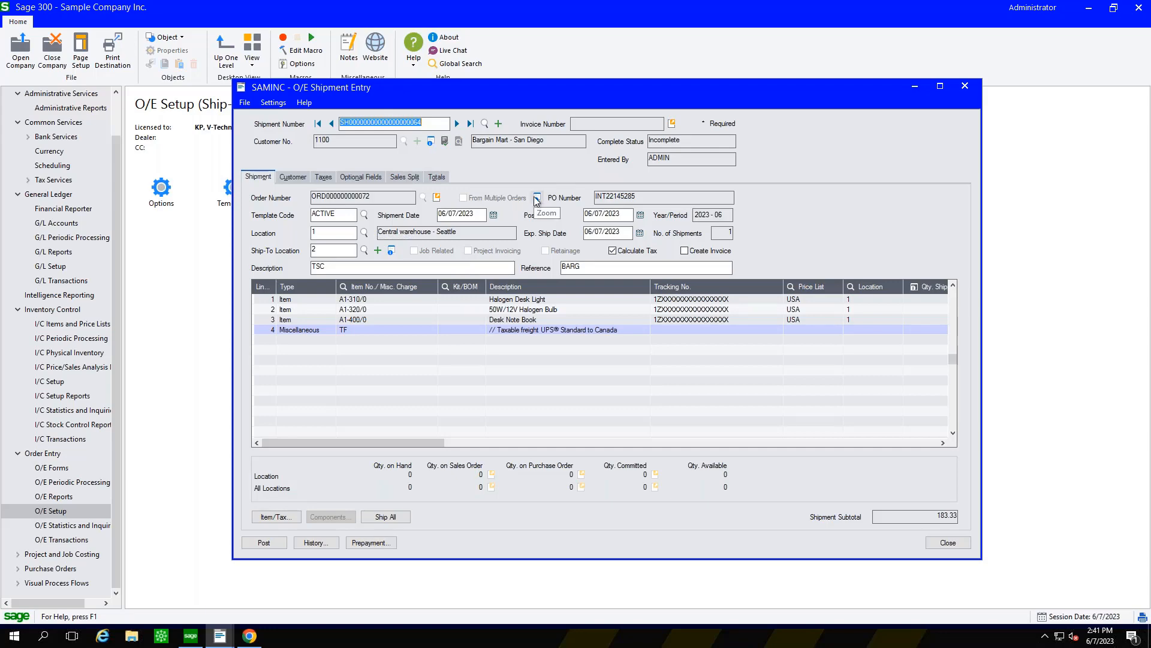
Switch to StarShip, bring up the History & Status dashboard, and expand the details of the first two shipments in Shipment History.
click(249, 636)
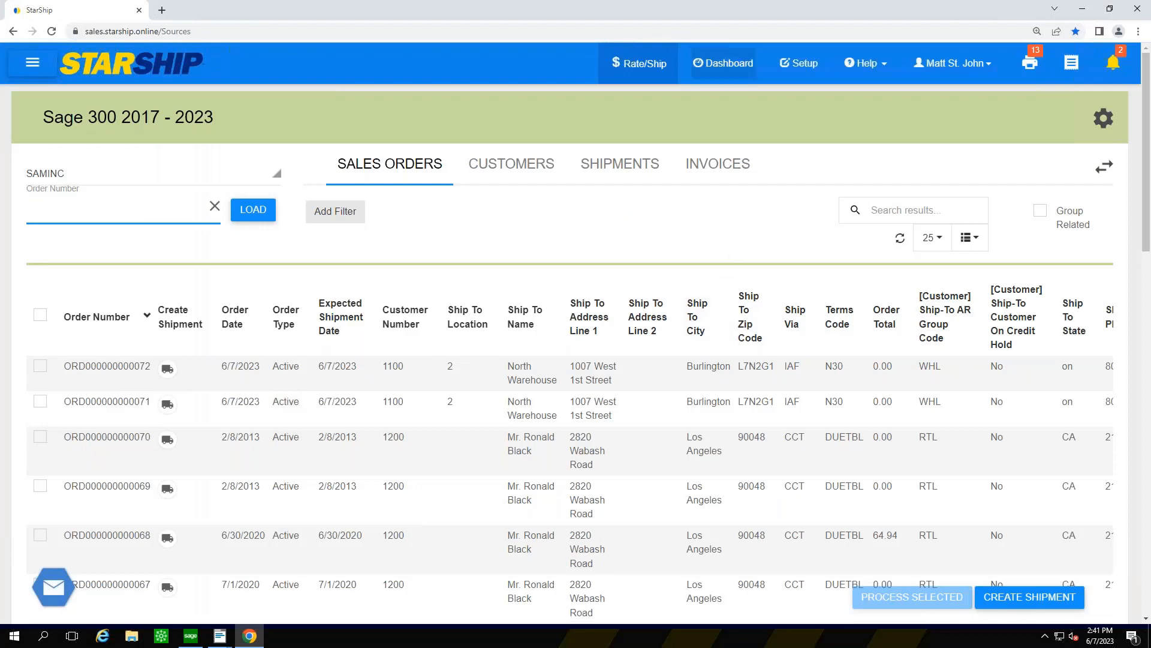
click(726, 73)
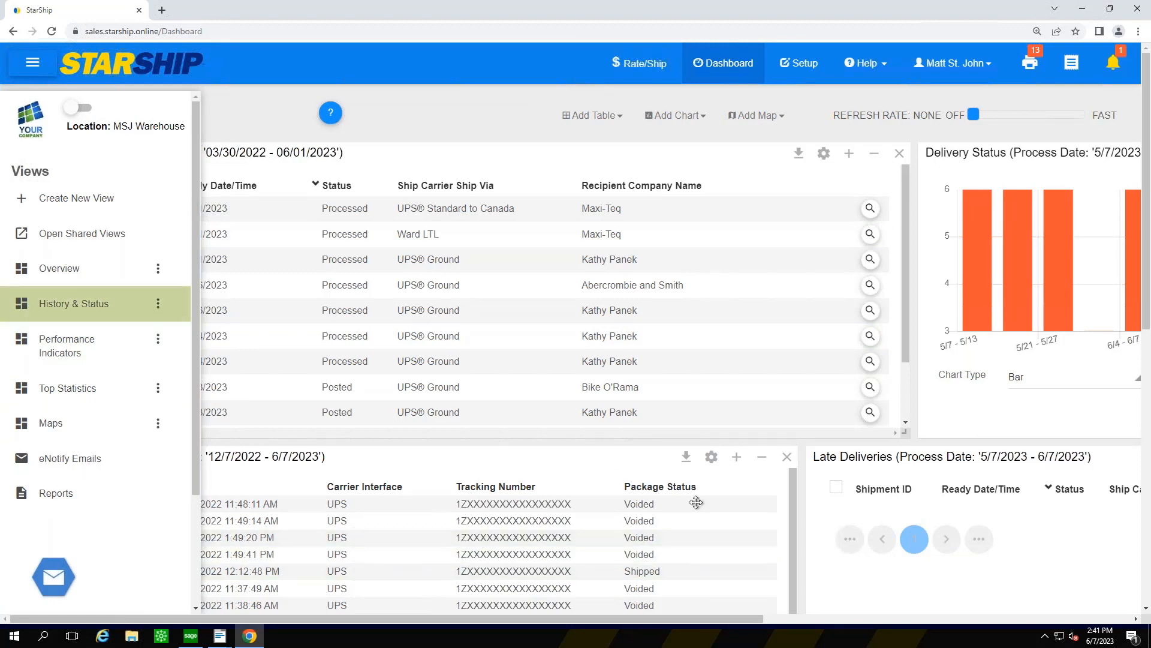
click(696, 503)
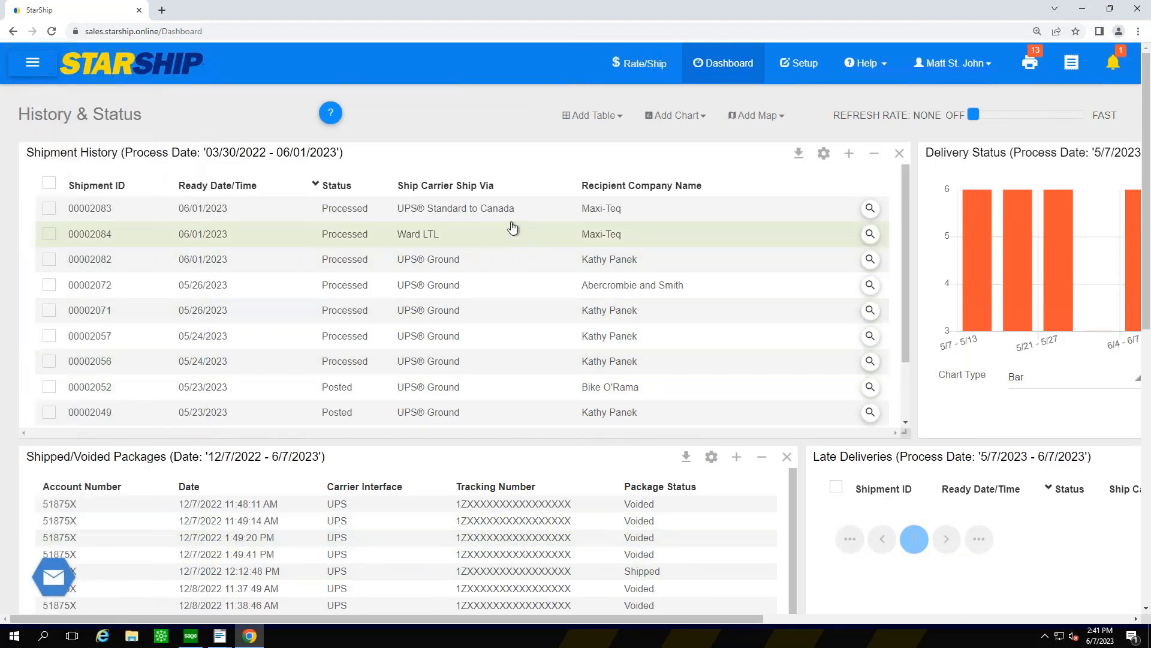
click(488, 208)
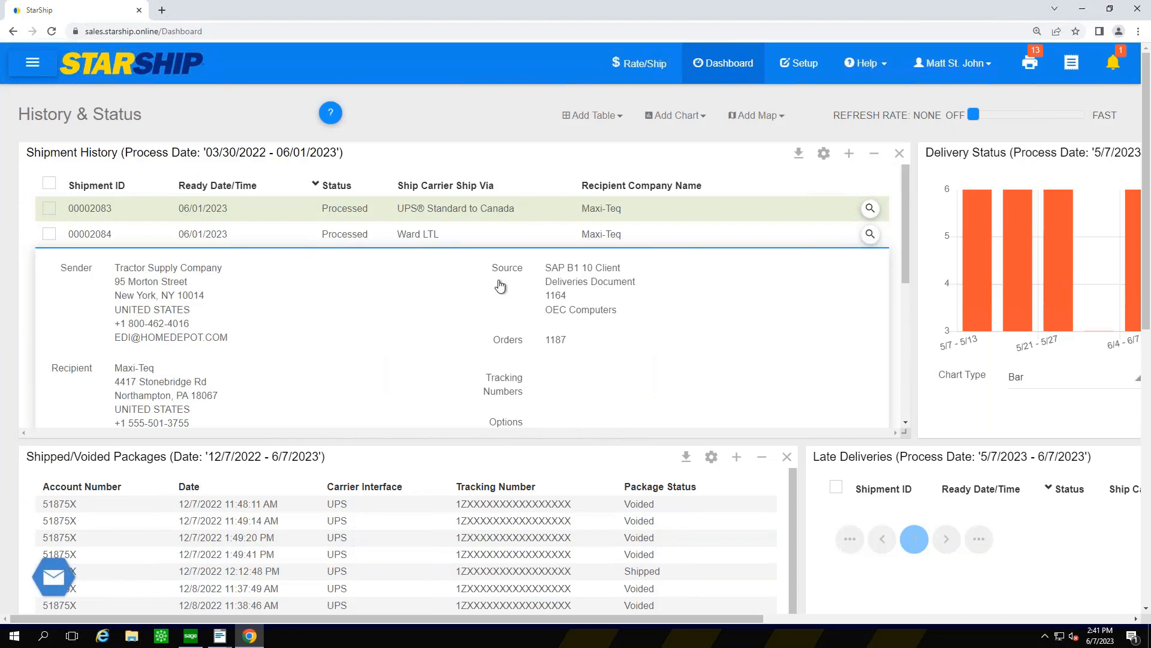
click(456, 215)
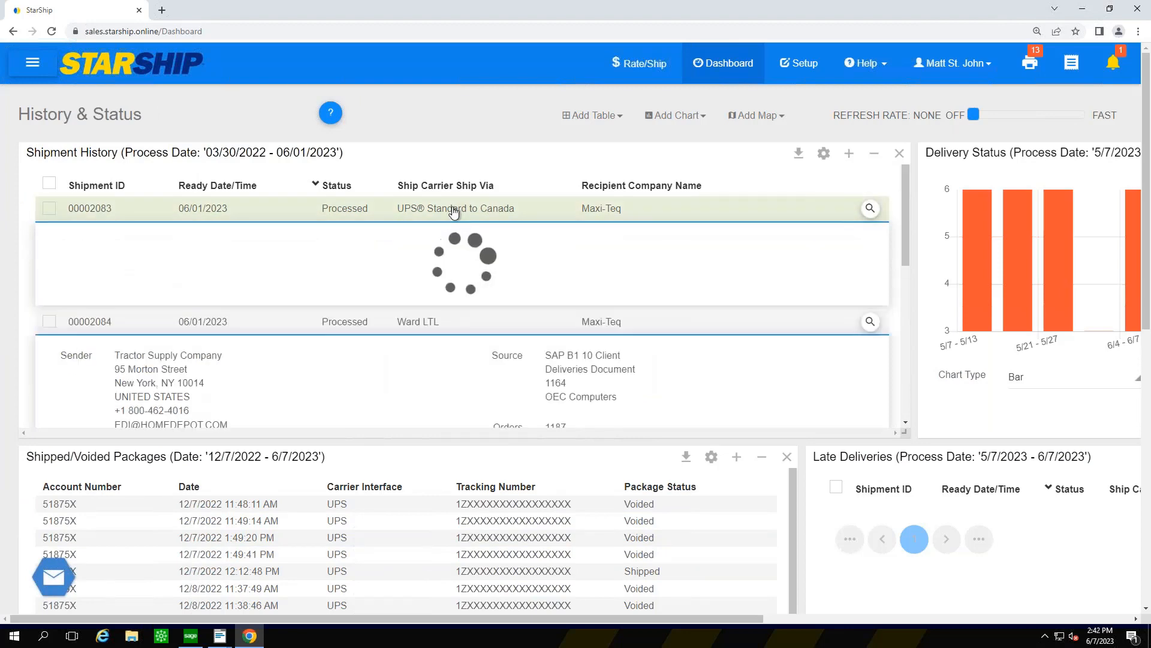
Open the processed UPS Standard to Canada shipment from the history, review its charges and shipping documents, and close it.
click(870, 208)
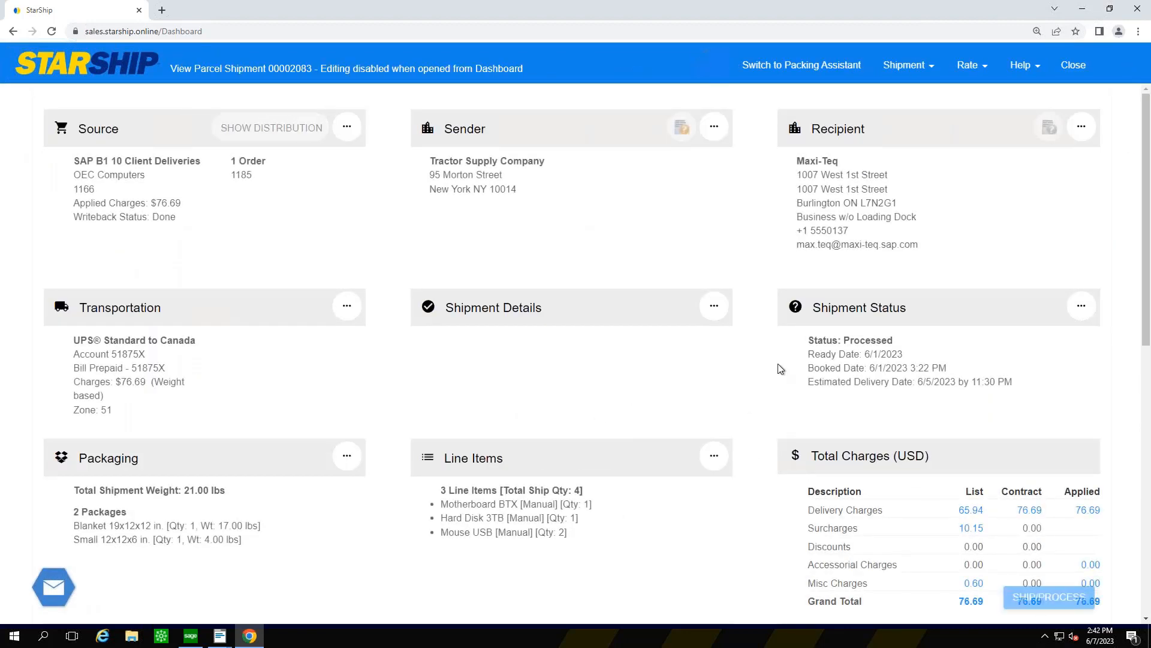
scroll(805, 381, down, 4)
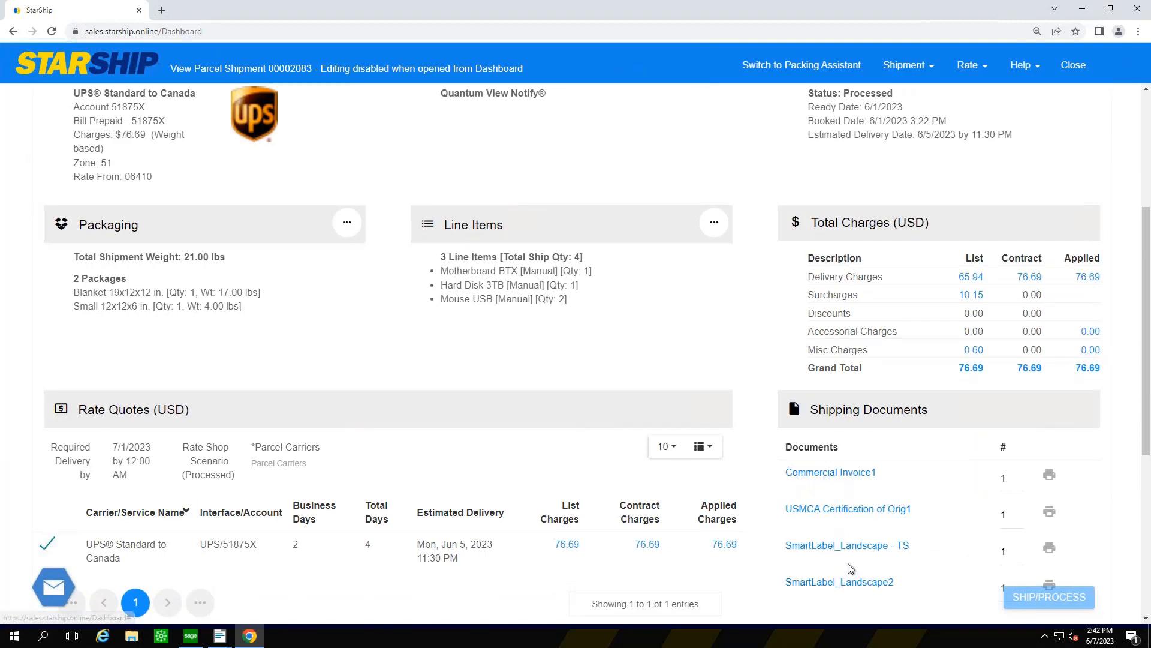
scroll(901, 516, up, 2)
click(1074, 68)
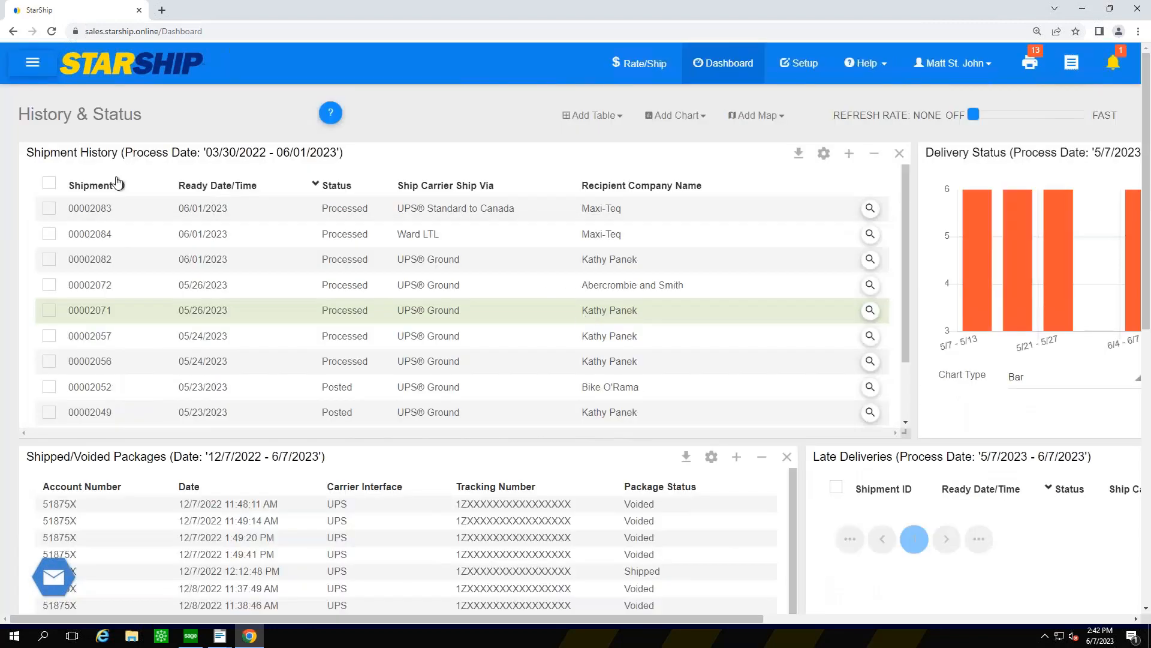
View the Maps dashboard's customers by location, and browse the list of available StarShip reports.
click(32, 63)
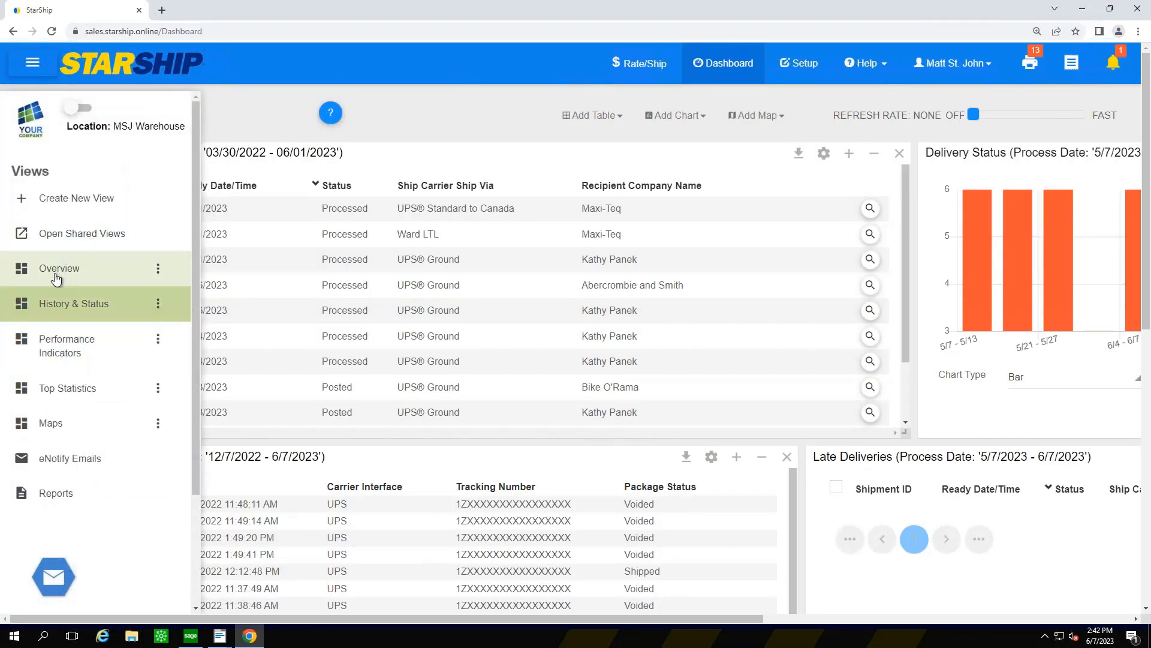
click(57, 425)
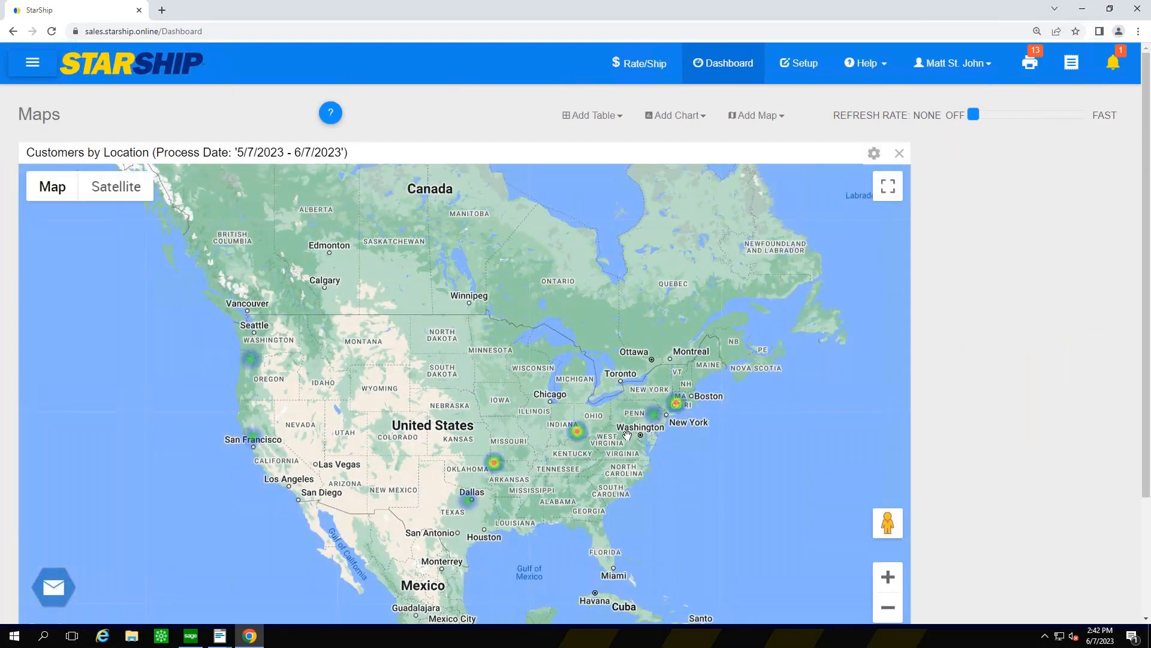
click(32, 71)
click(61, 506)
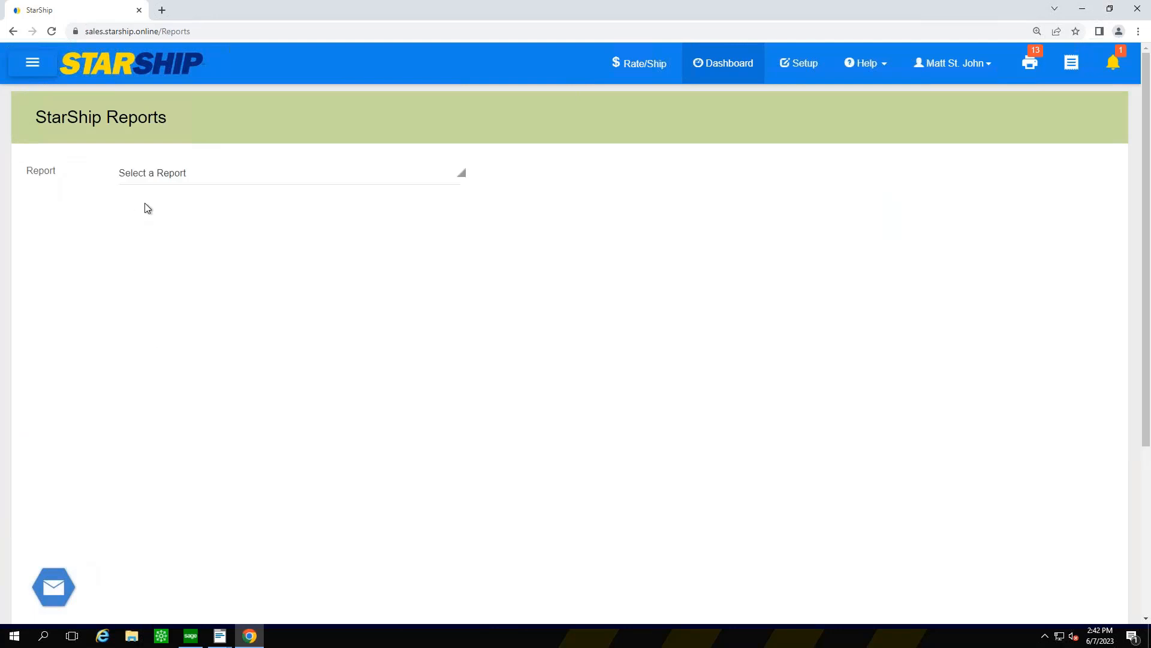
click(147, 179)
scroll(207, 396, down, 5)
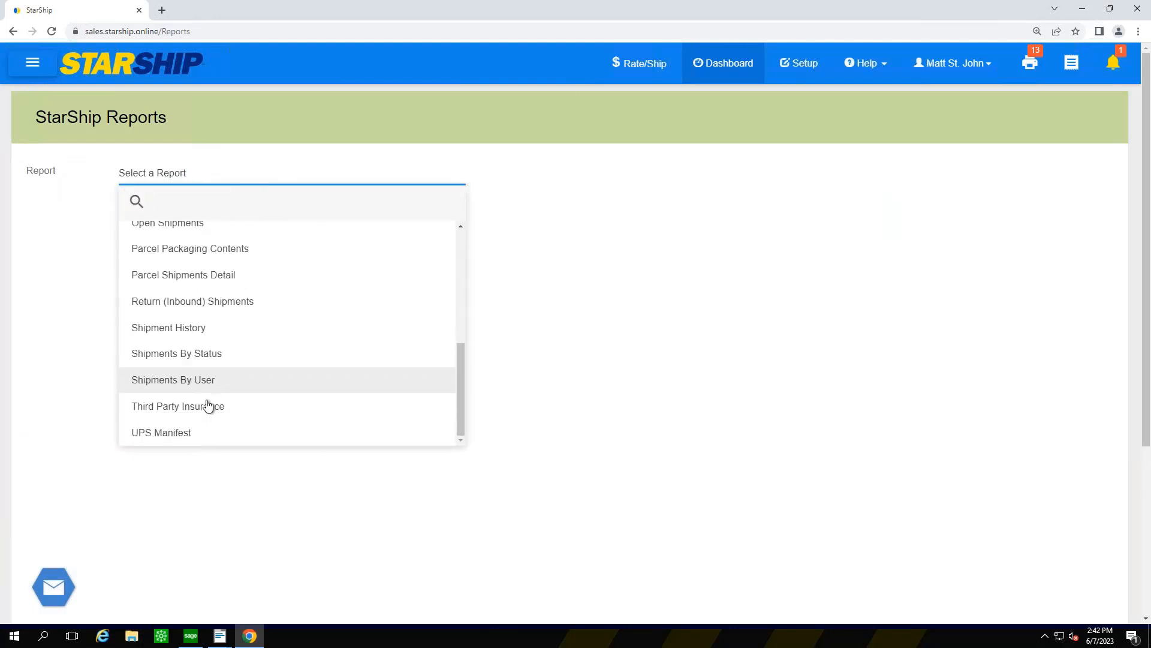
scroll(220, 393, up, 5)
Show the pending eNotify emails and open the "Is On It's Way!!!" message for North Warehouse.
click(28, 72)
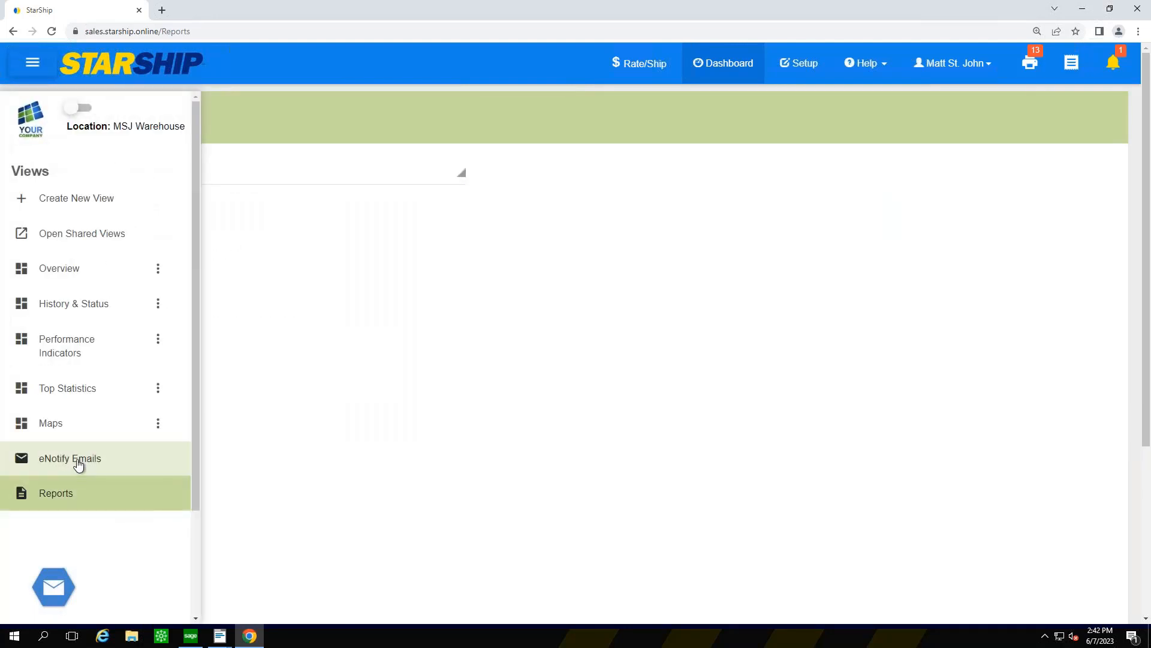
click(78, 458)
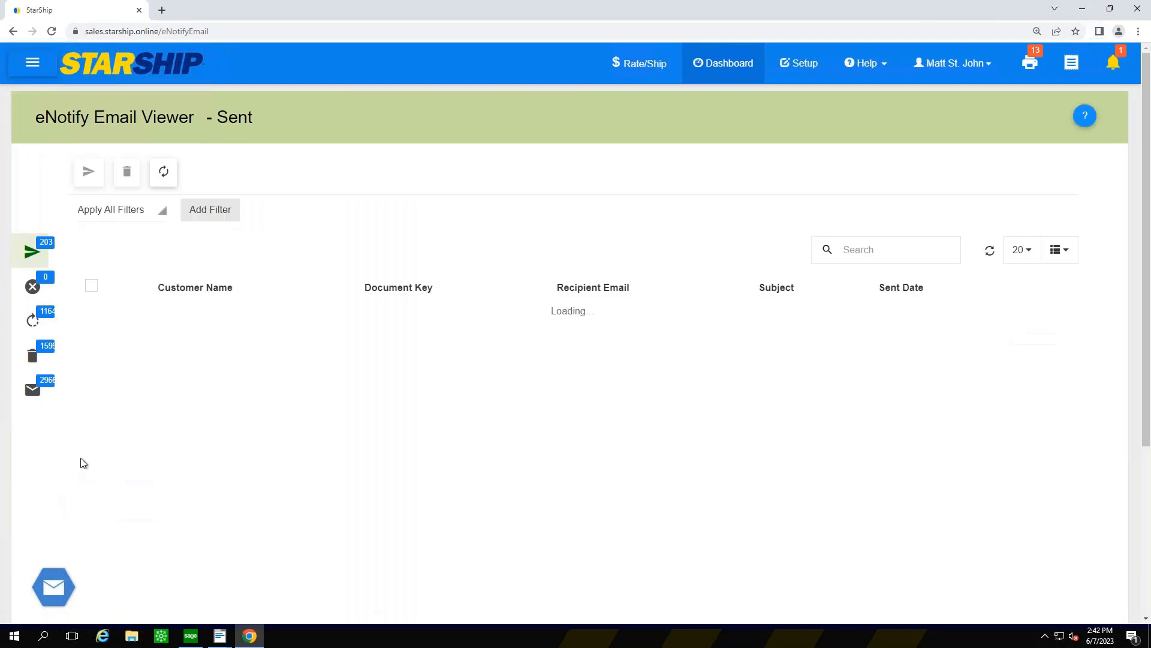
mouse_move(58, 258)
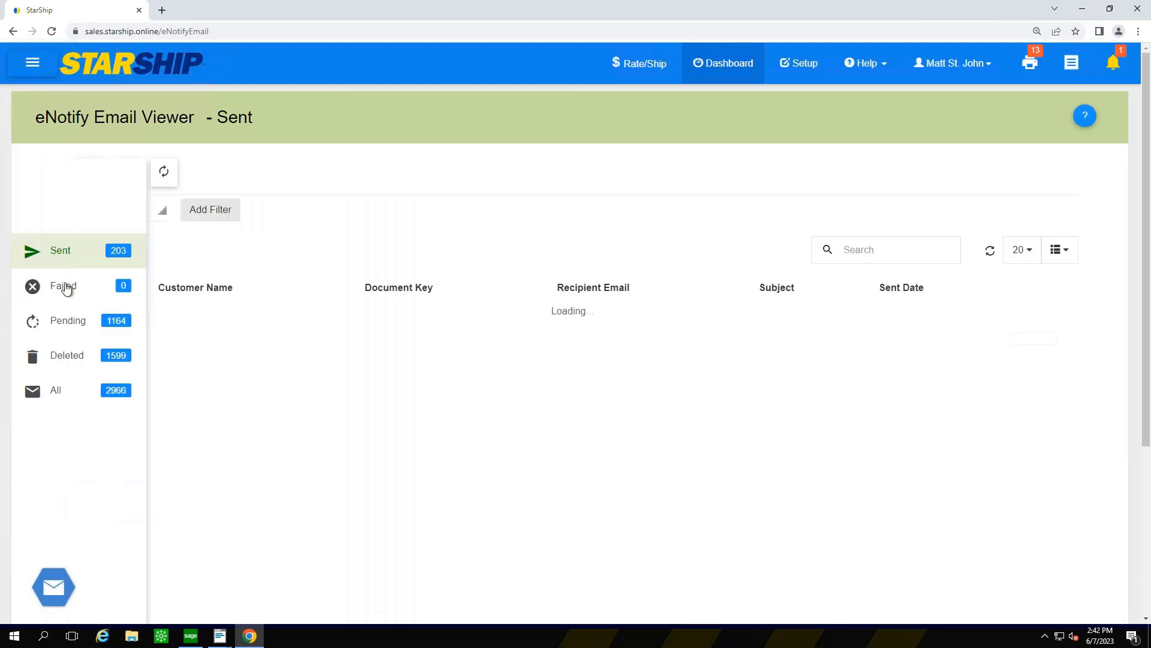
click(77, 327)
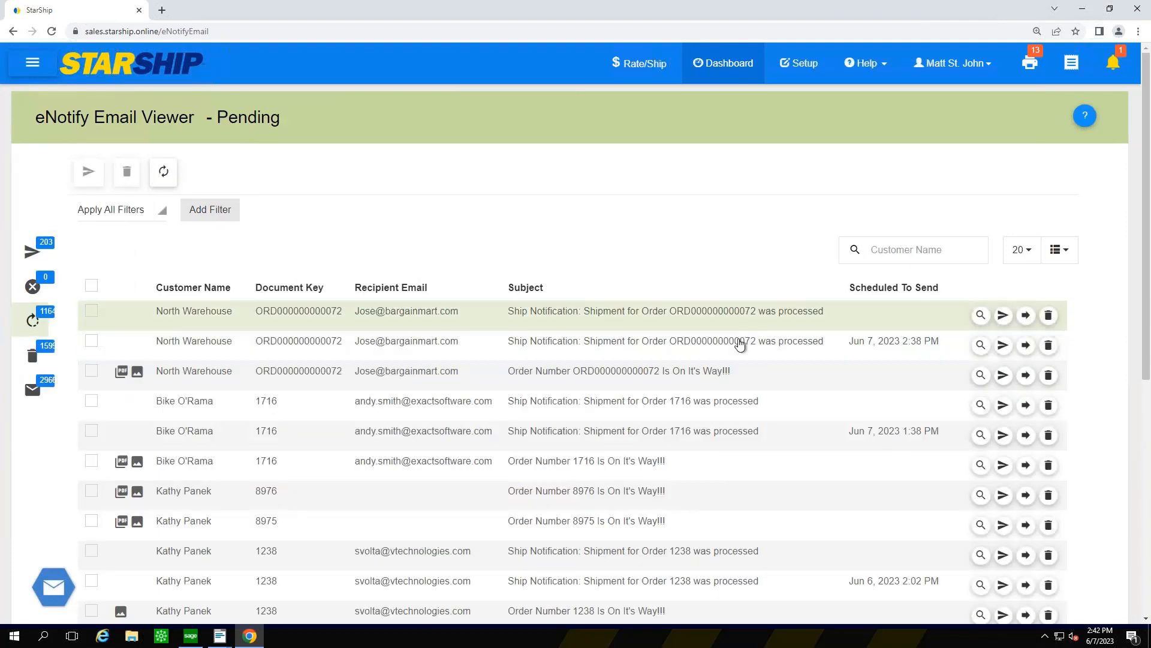
click(485, 383)
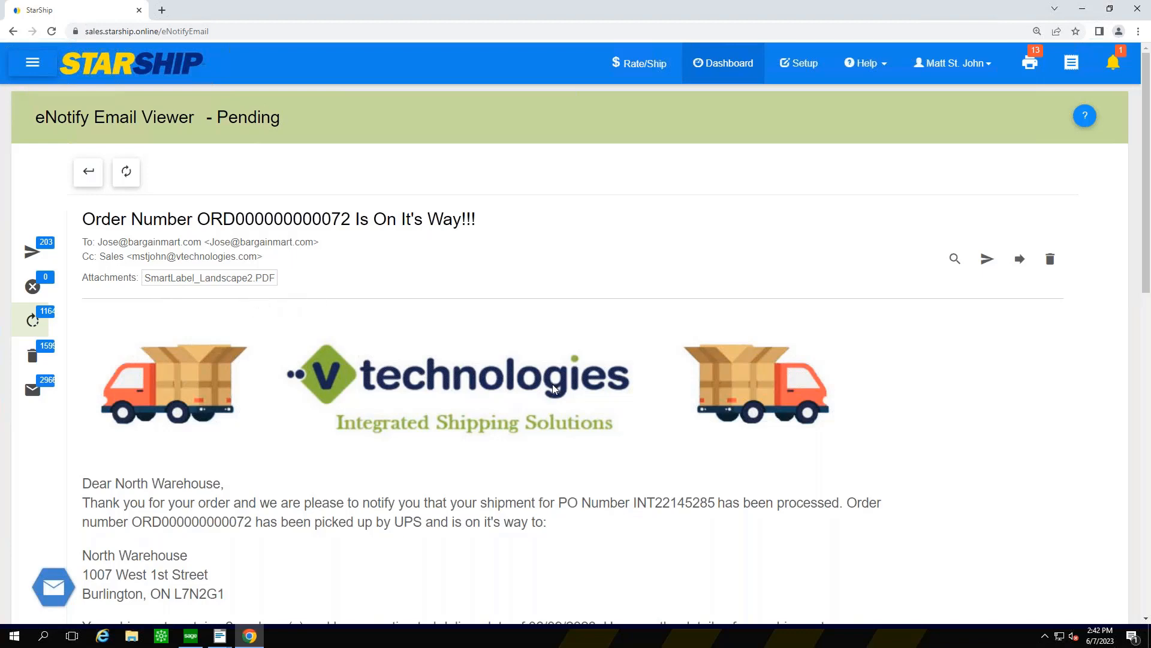
Examine the email's PO and order references, carrier, package count, estimated delivery date and per-package item table.
scroll(283, 381, down, 1)
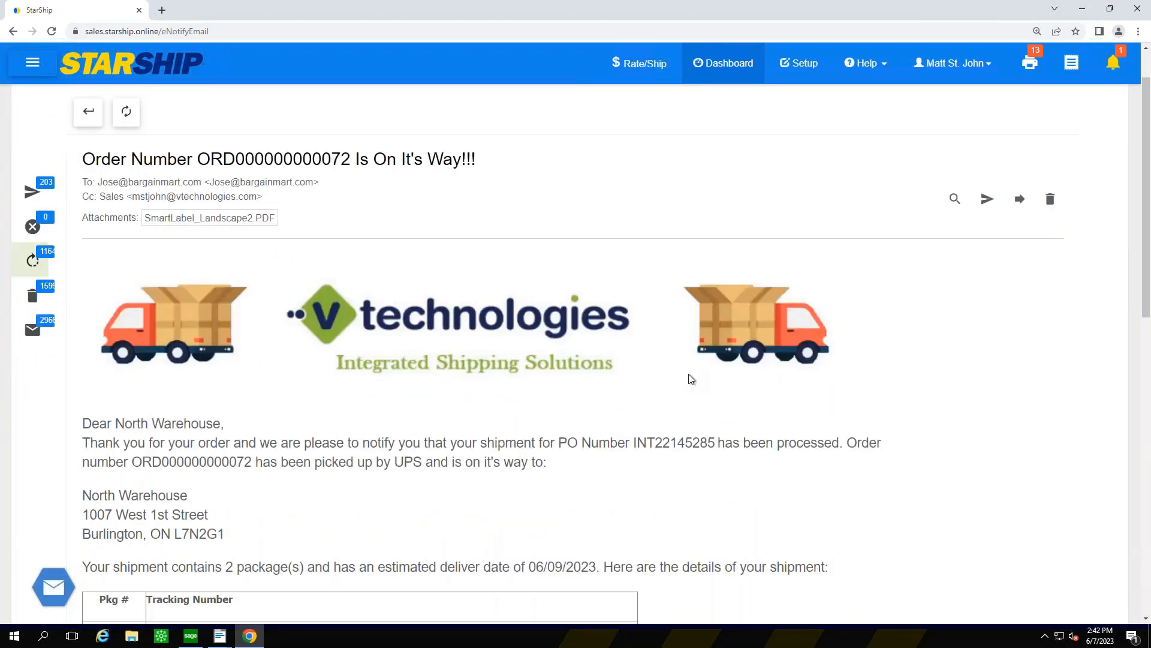
scroll(547, 382, down, 1)
drag(557, 383, 698, 382)
drag(82, 401, 257, 402)
scroll(452, 342, down, 1)
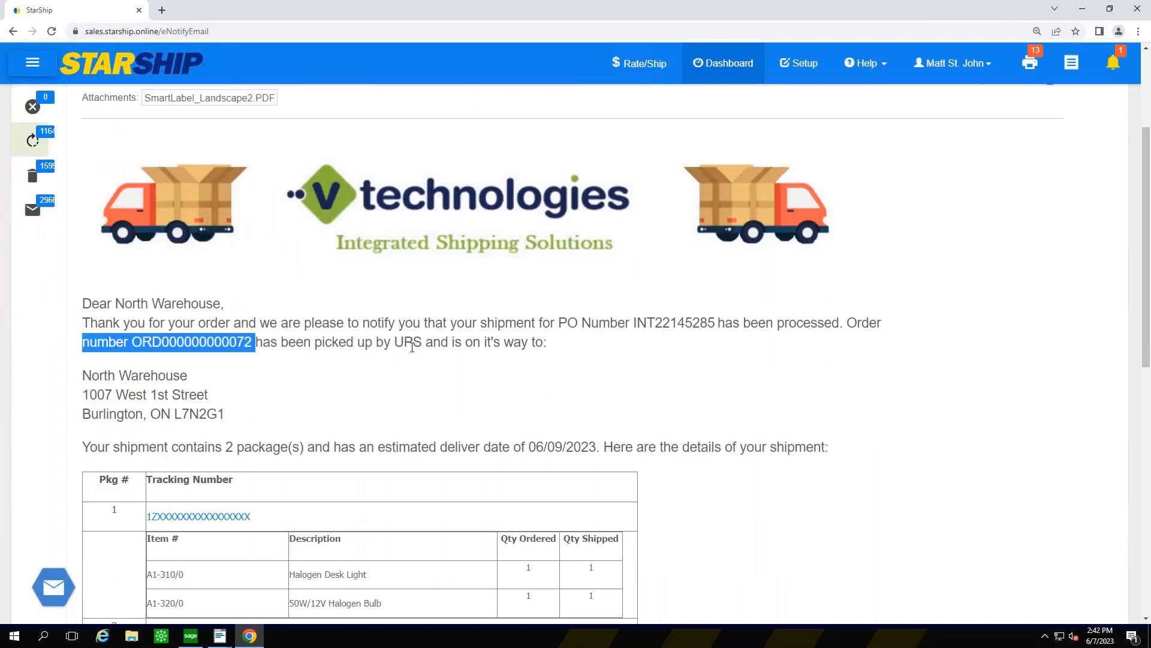
drag(422, 345, 373, 345)
scroll(238, 397, down, 1)
double_click(229, 388)
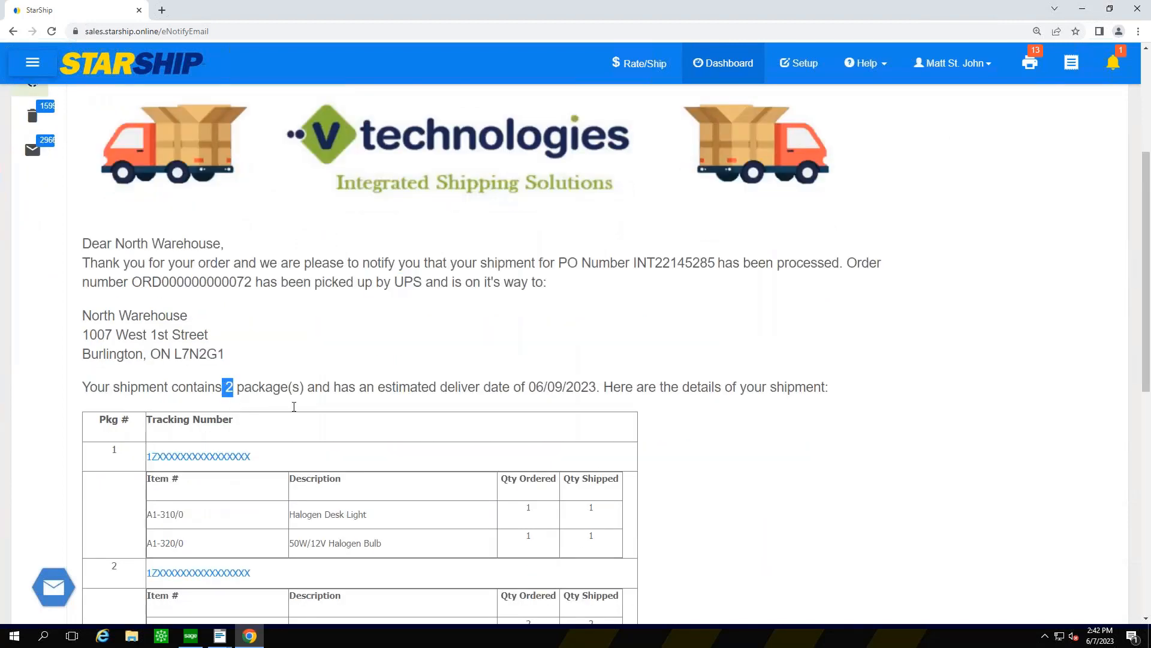
drag(597, 389, 386, 400)
scroll(418, 428, down, 3)
scroll(418, 428, down, 1)
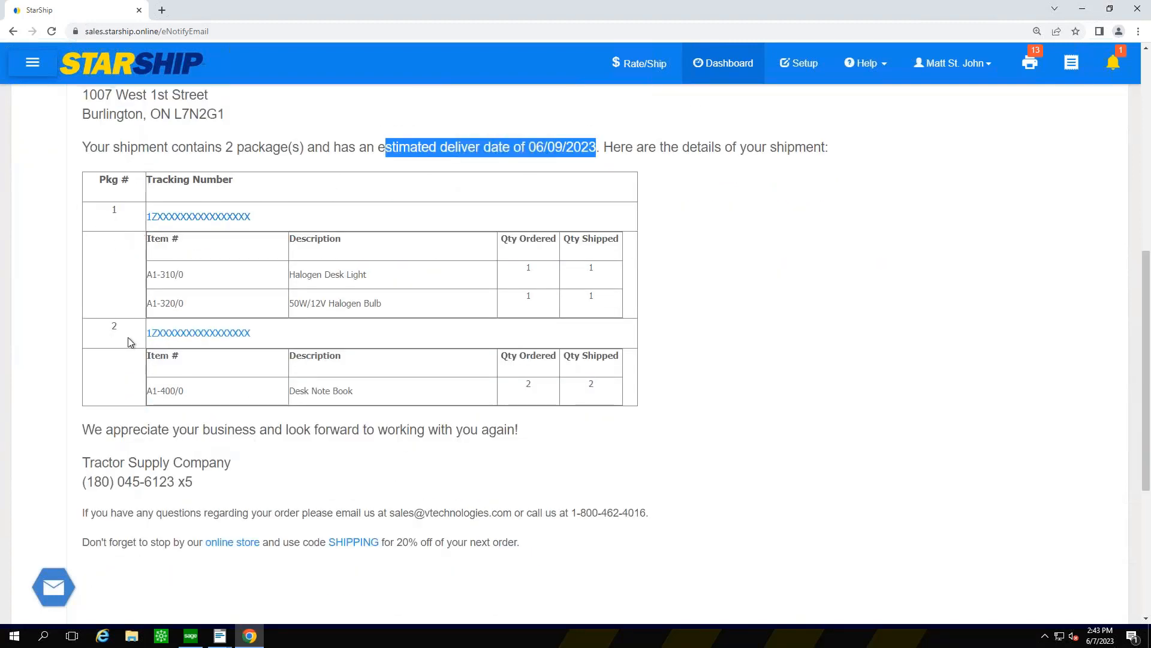
Check the email's first package tracking link and SHIPPING code link, and return to the top of the message.
click(206, 218)
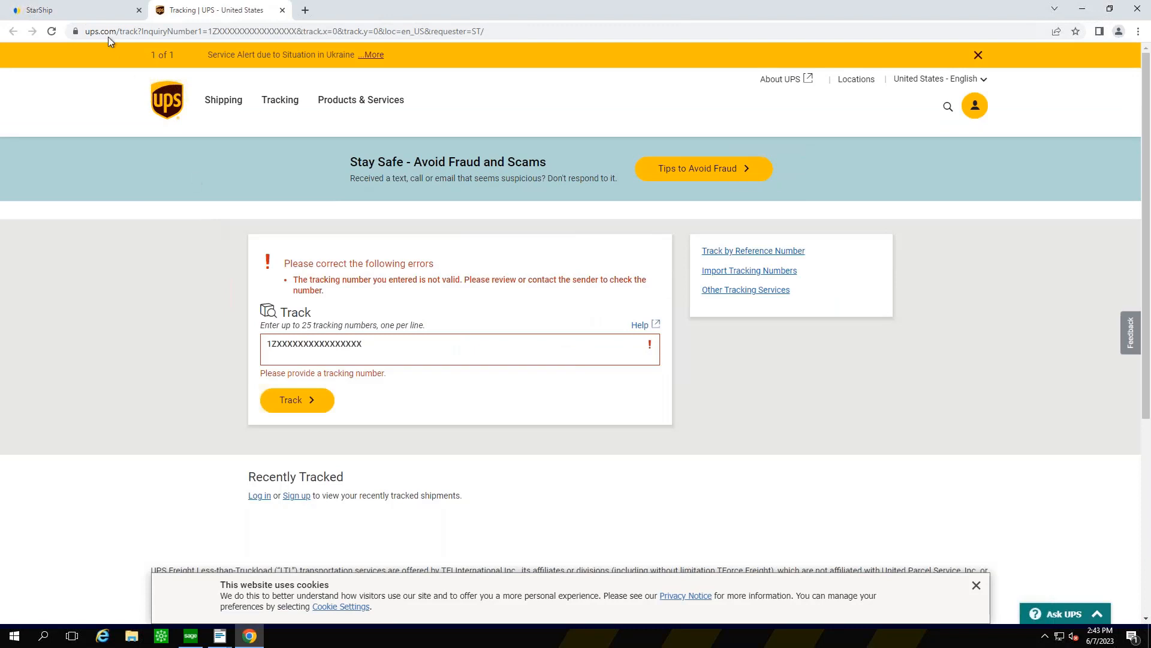
click(99, 10)
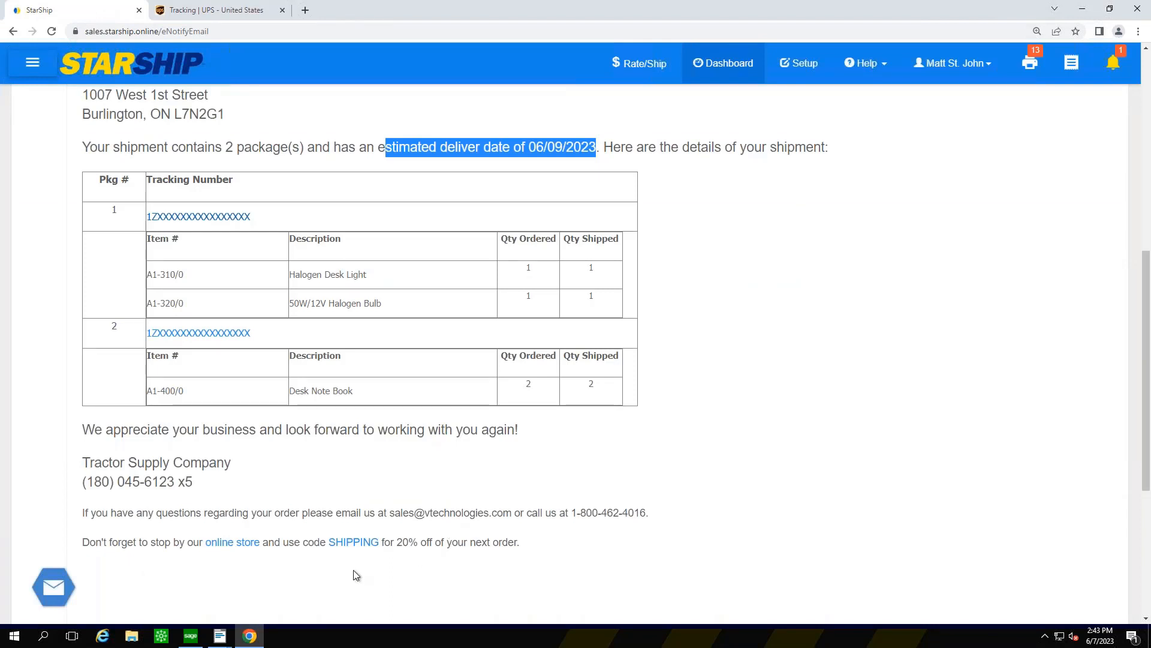
scroll(433, 501, down, 1)
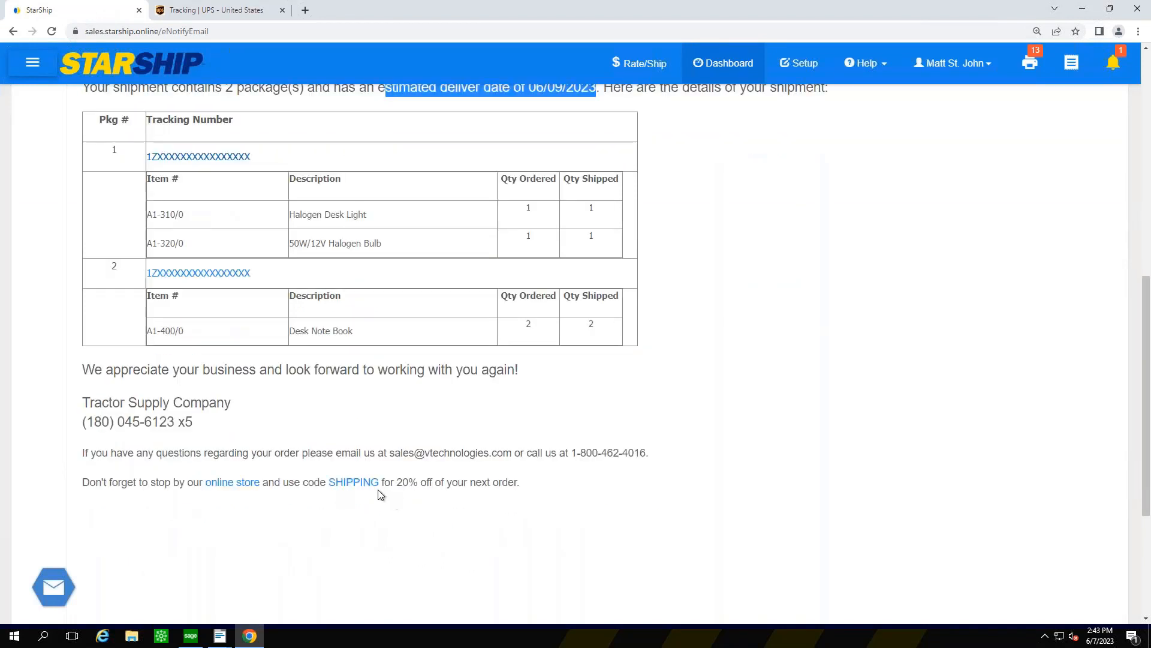
click(359, 484)
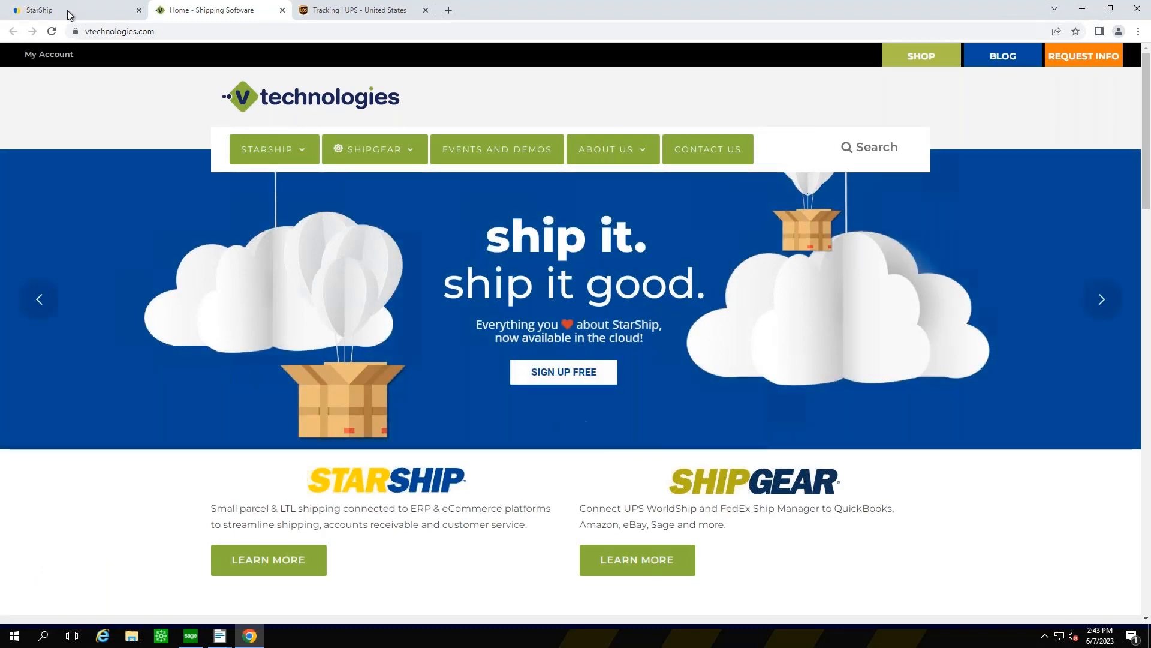
click(70, 13)
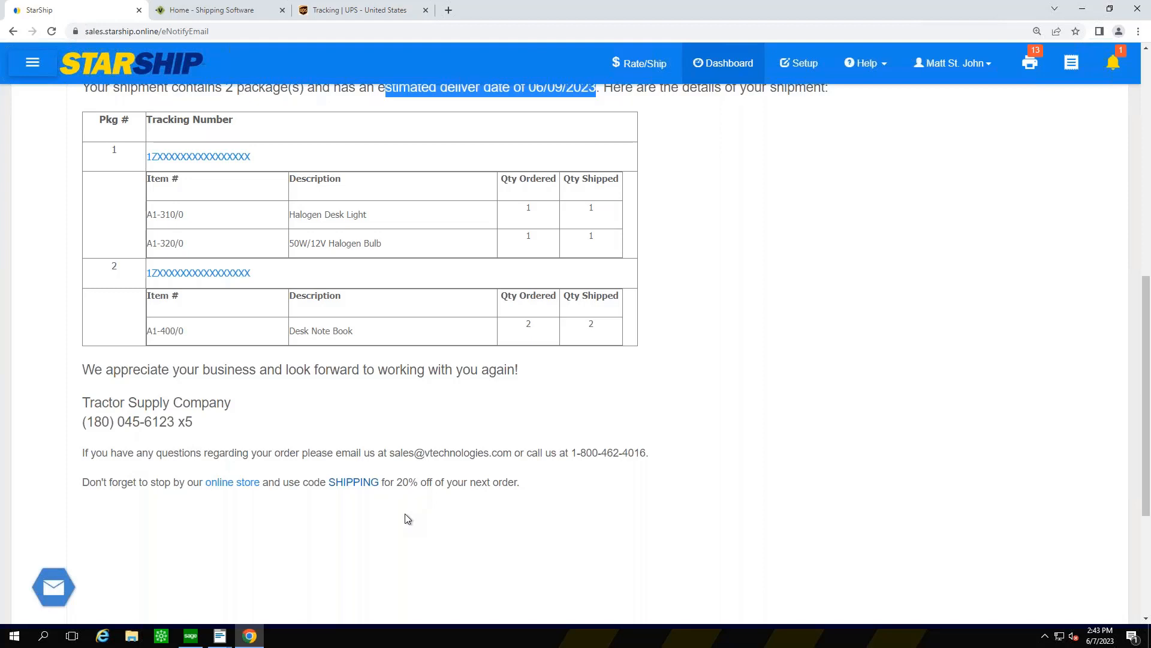
scroll(528, 599, up, 2)
scroll(600, 575, up, 5)
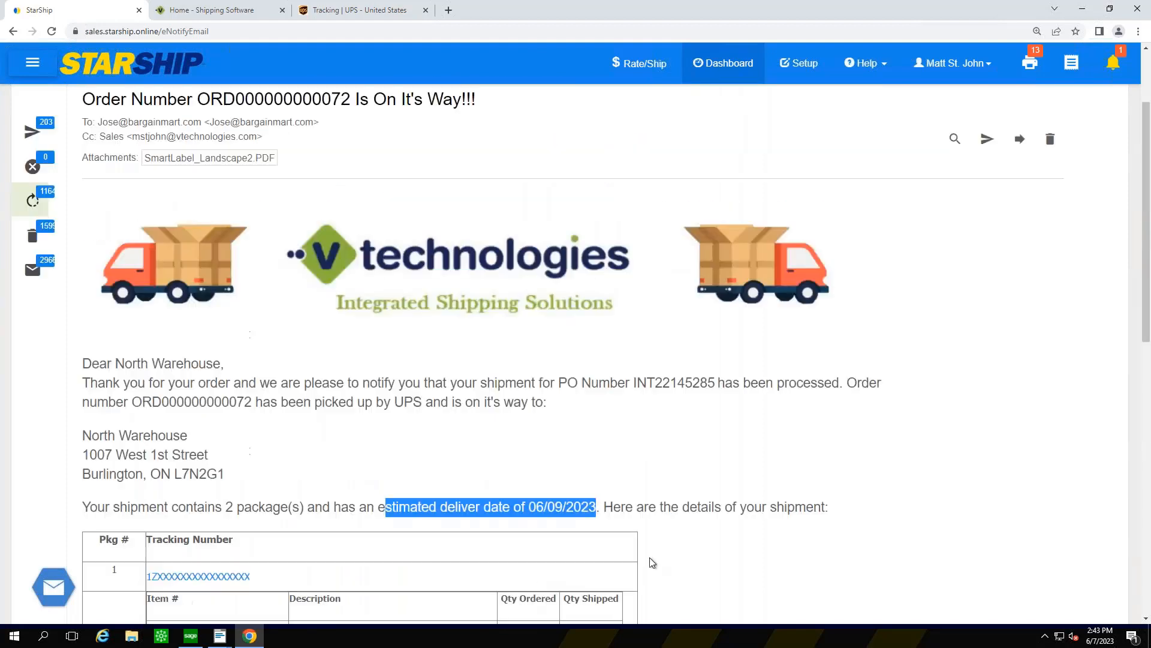
scroll(598, 441, up, 2)
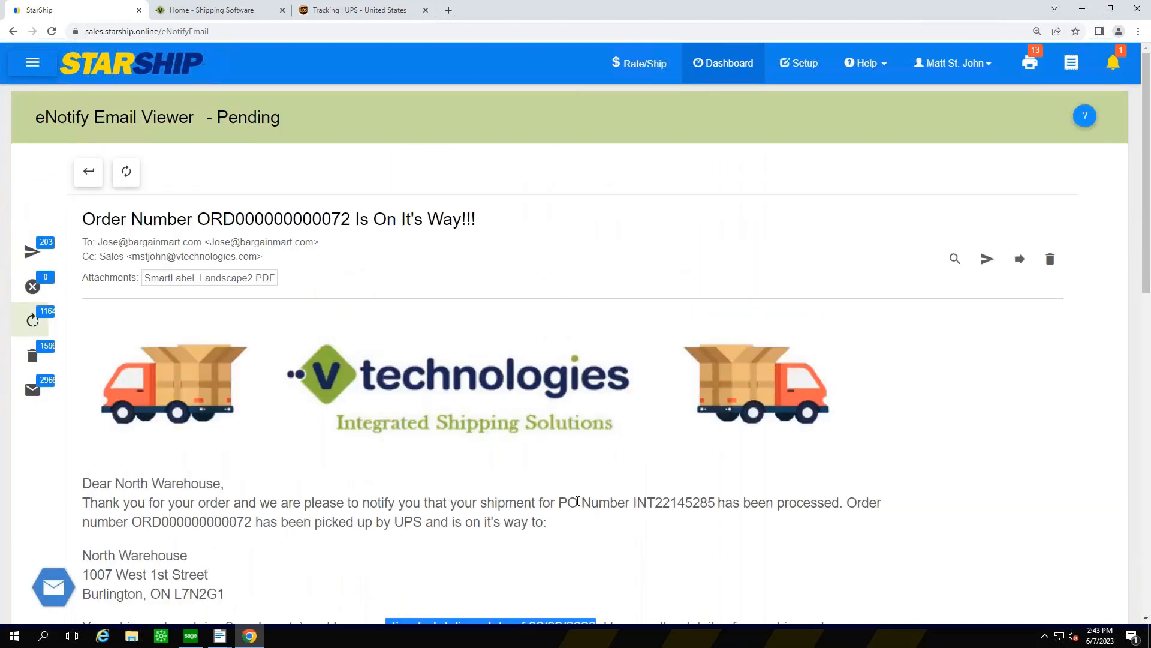